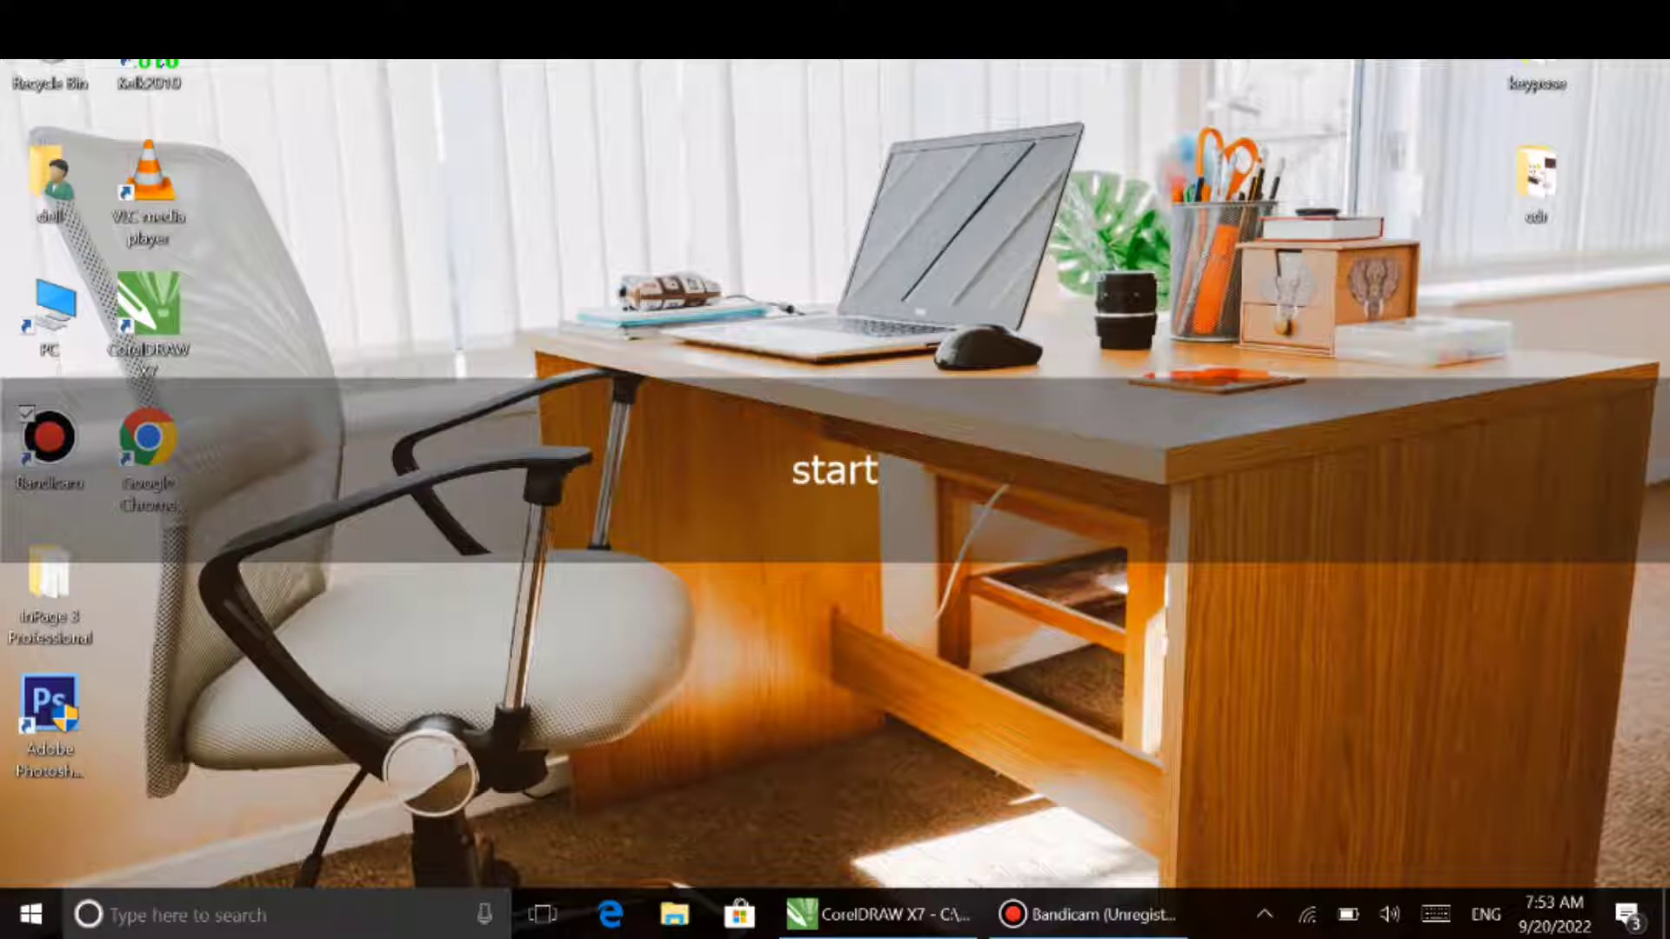
{"action": "left_click", "coordinate": [1088, 914]}
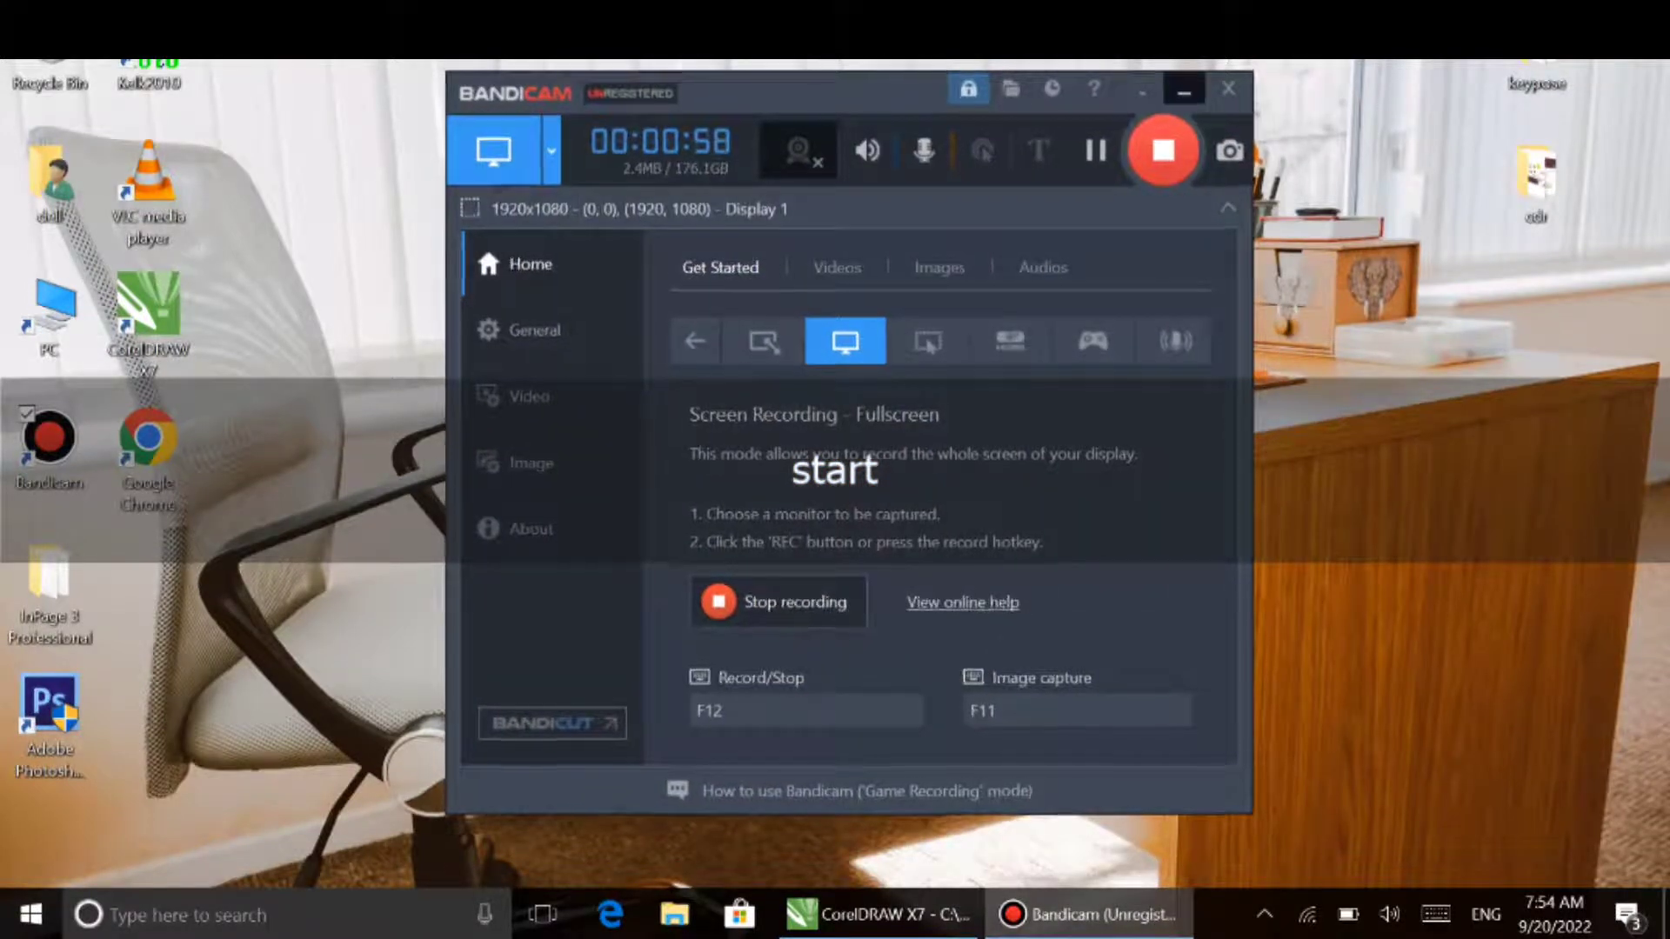
{"action": "left_click", "coordinate": [1183, 88]}
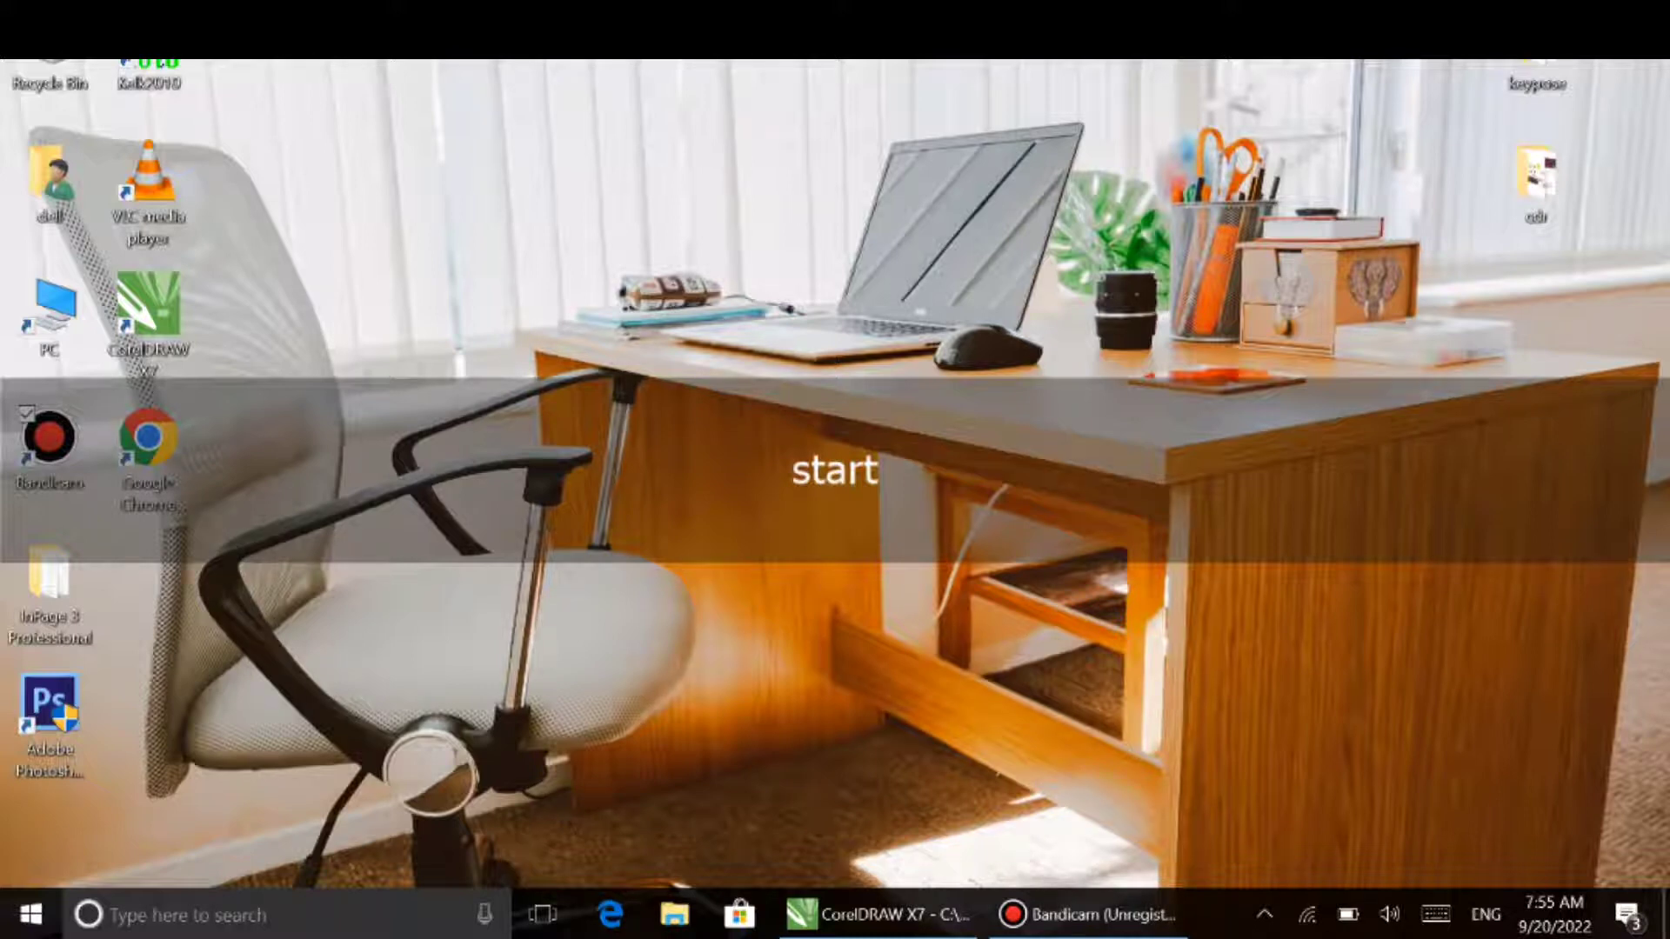
{"action": "right_click", "coordinate": [203, 128]}
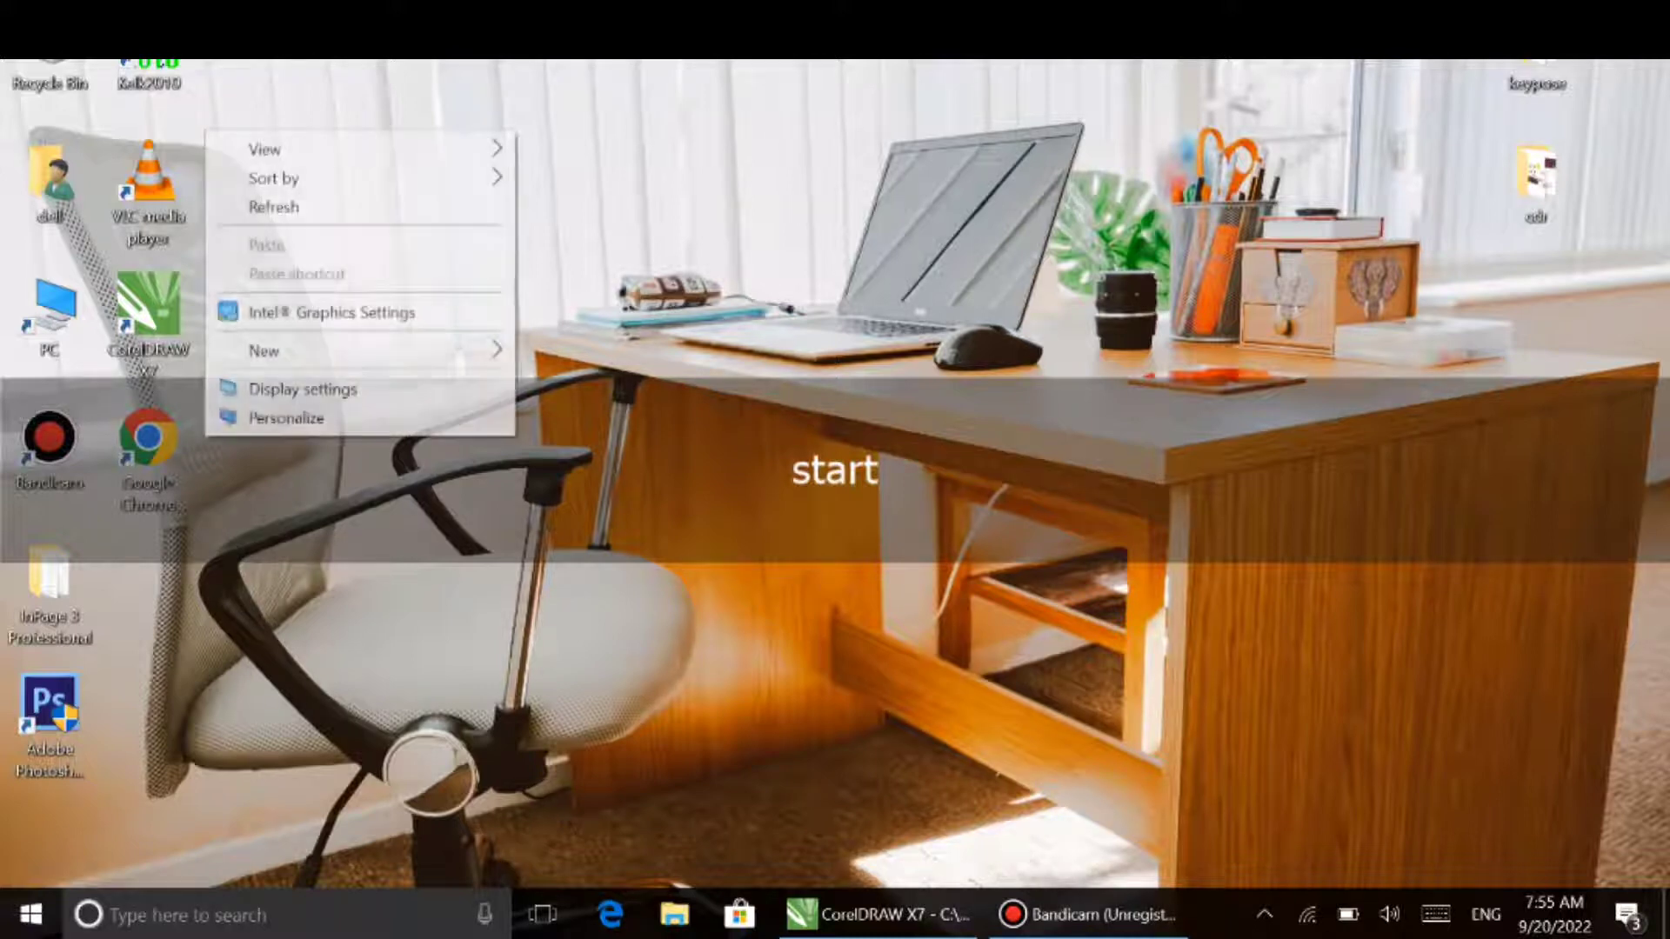
{"action": "left_click", "coordinate": [261, 204]}
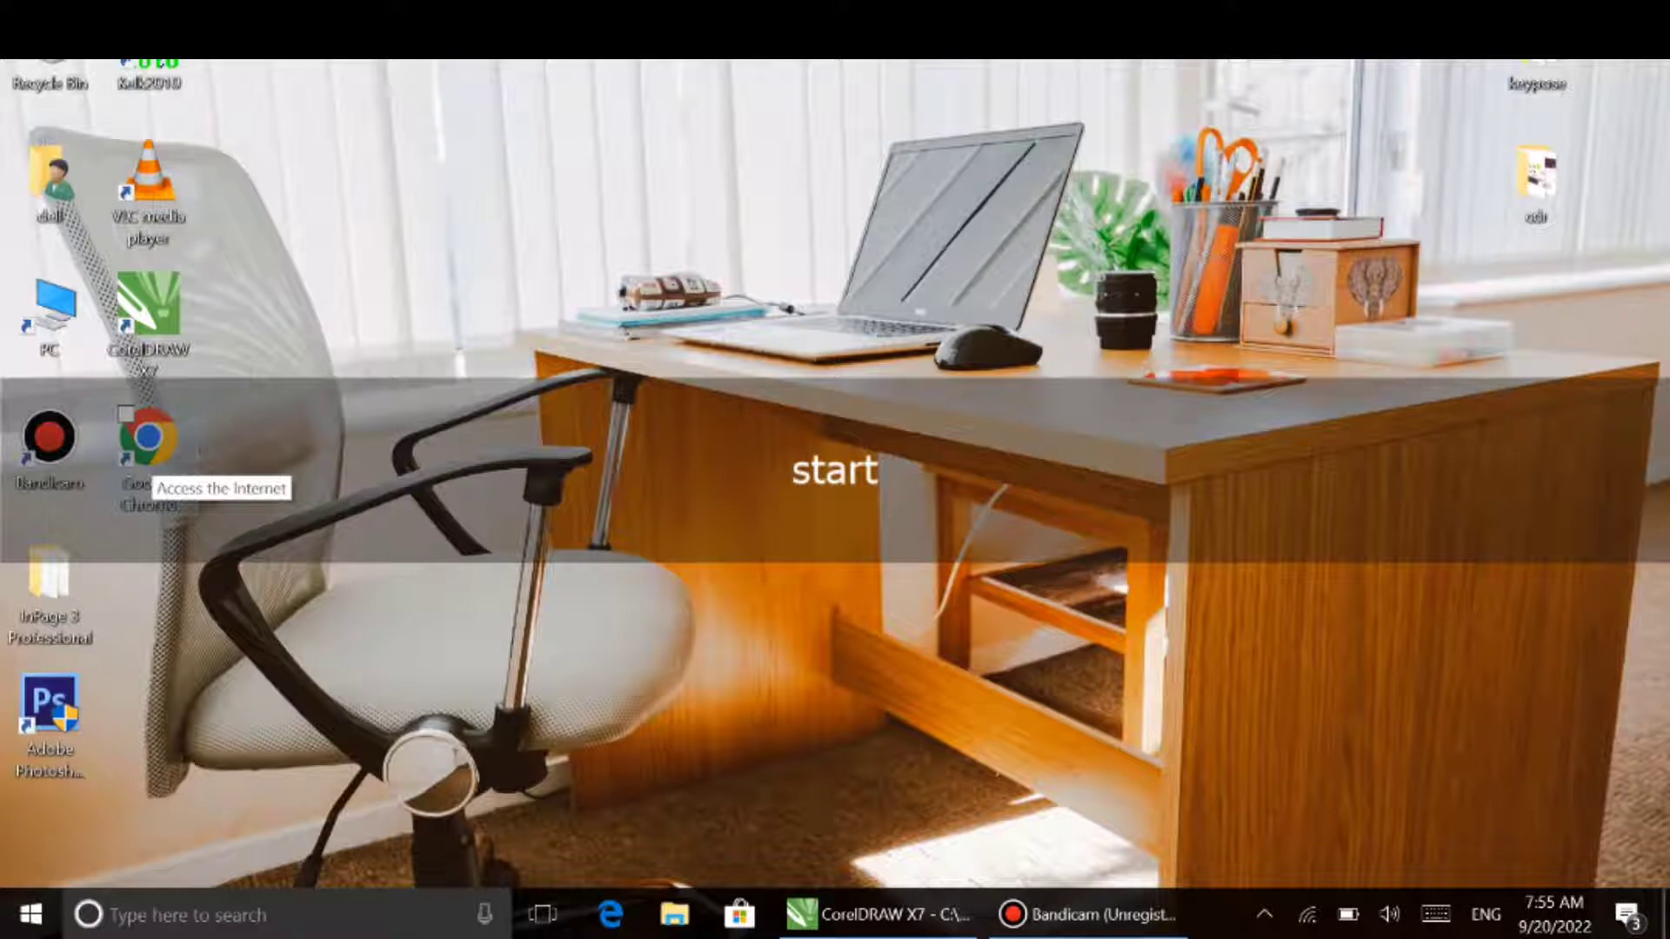
{"action": "right_click", "coordinate": [310, 278]}
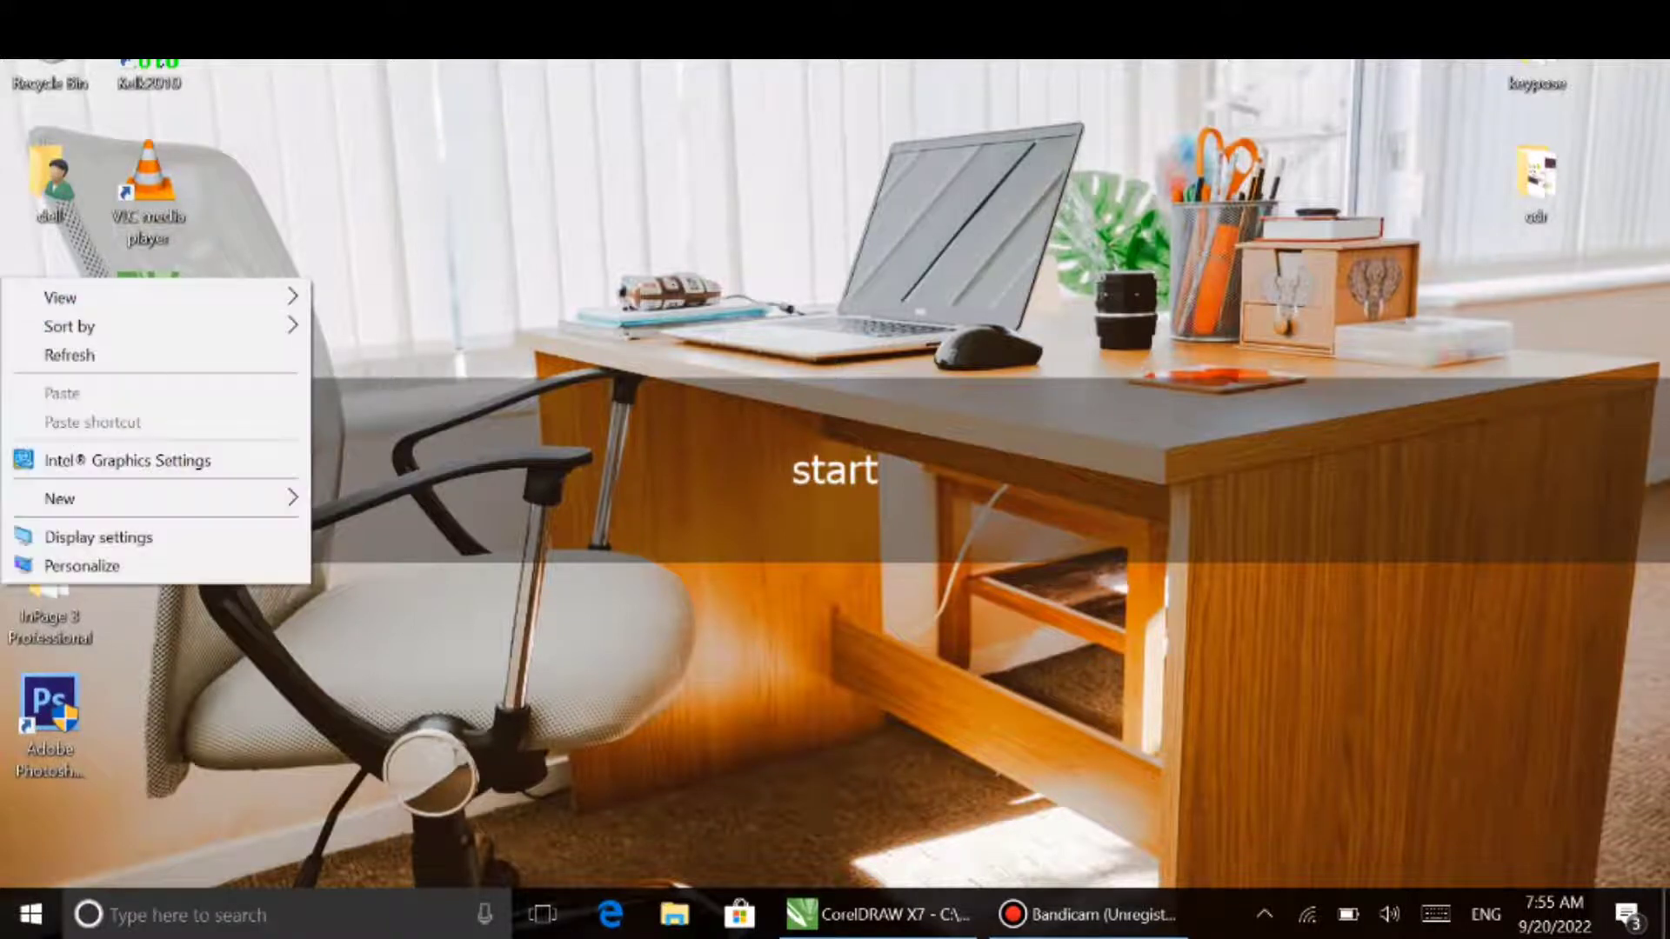
{"action": "left_click", "coordinate": [261, 354]}
{"action": "right_click", "coordinate": [346, 210]}
{"action": "left_click", "coordinate": [261, 286]}
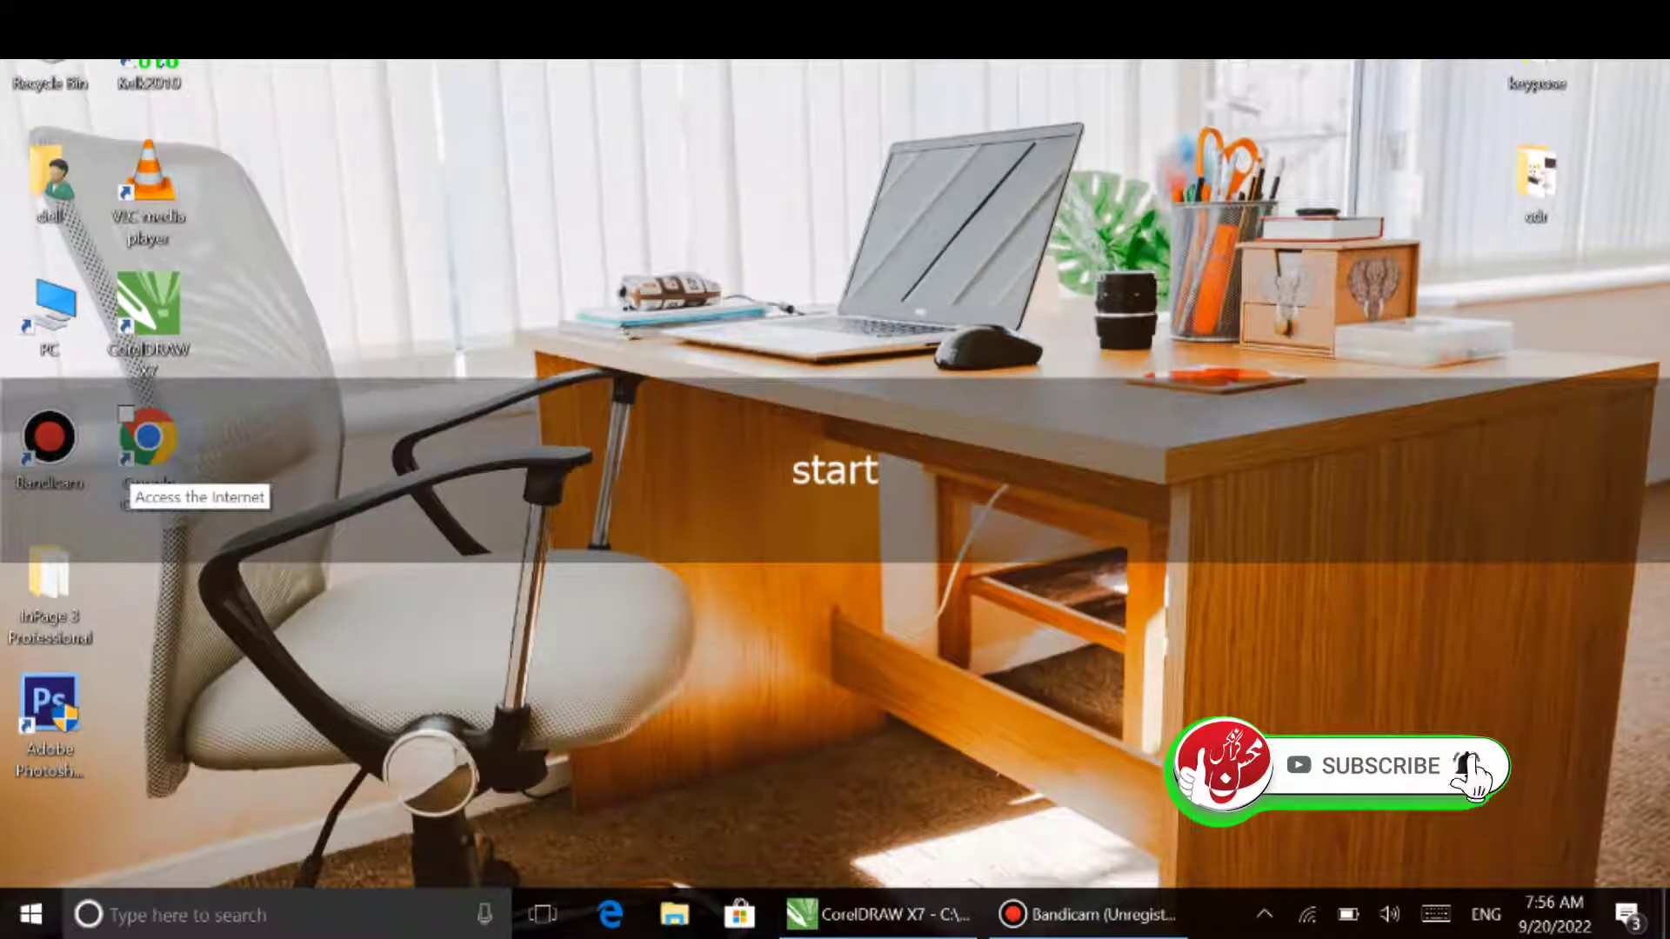
Switch to Google Chrome and load youtube.com.
{"action": "double_click", "coordinate": [147, 439]}
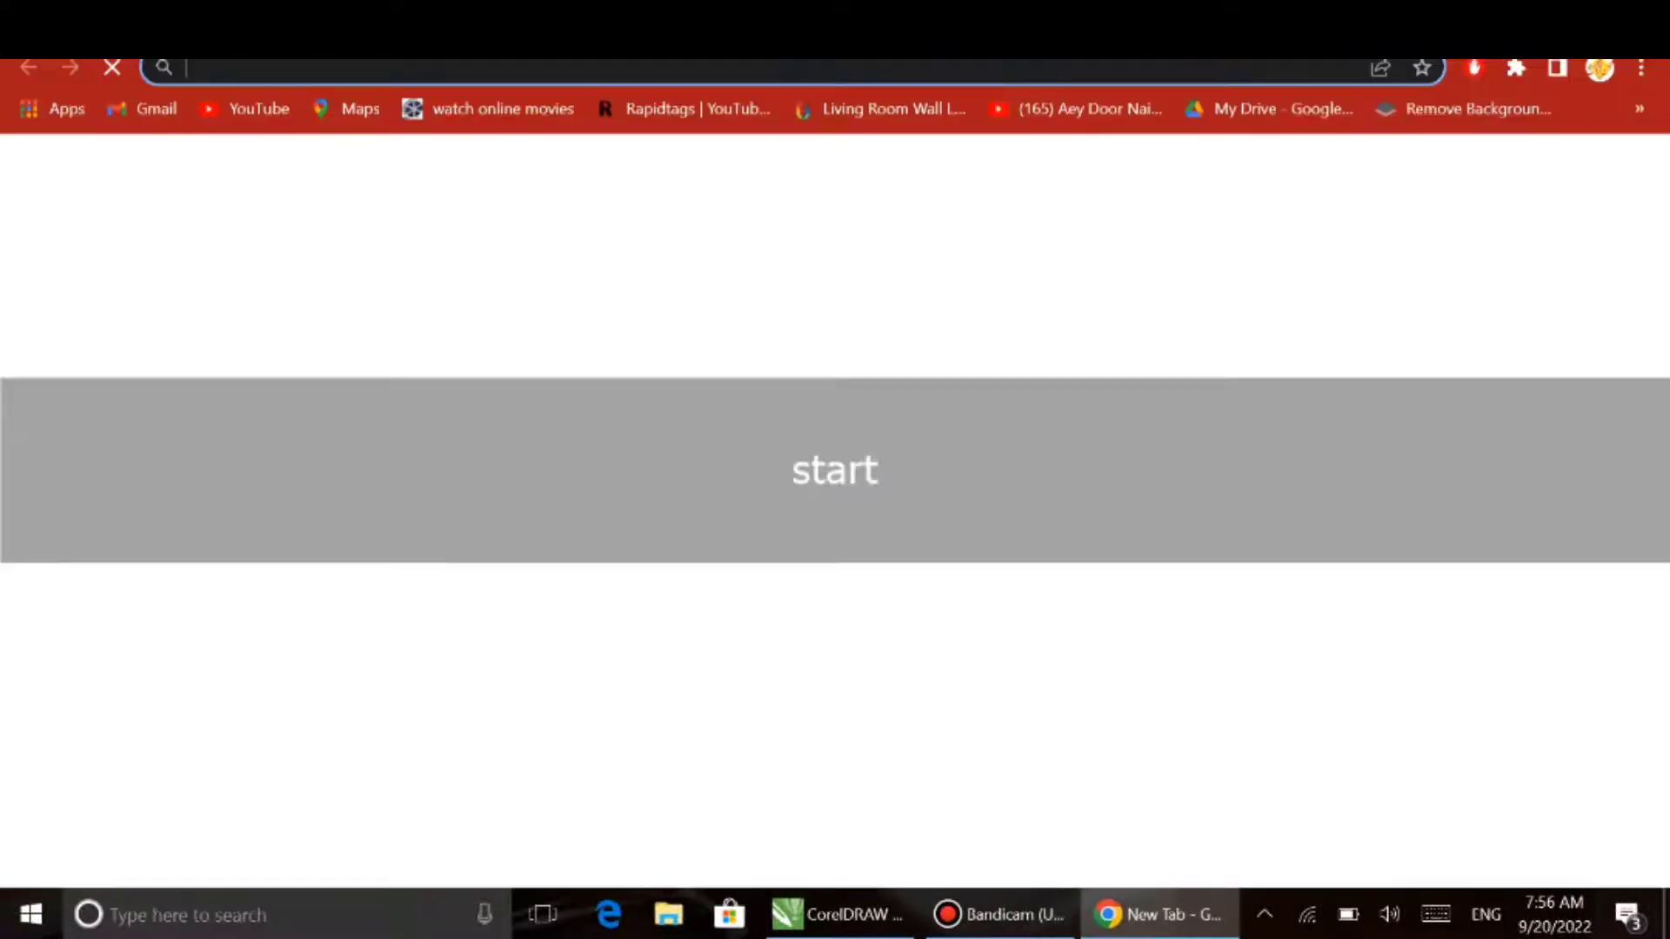
{"action": "type", "text": "youtube.com"}
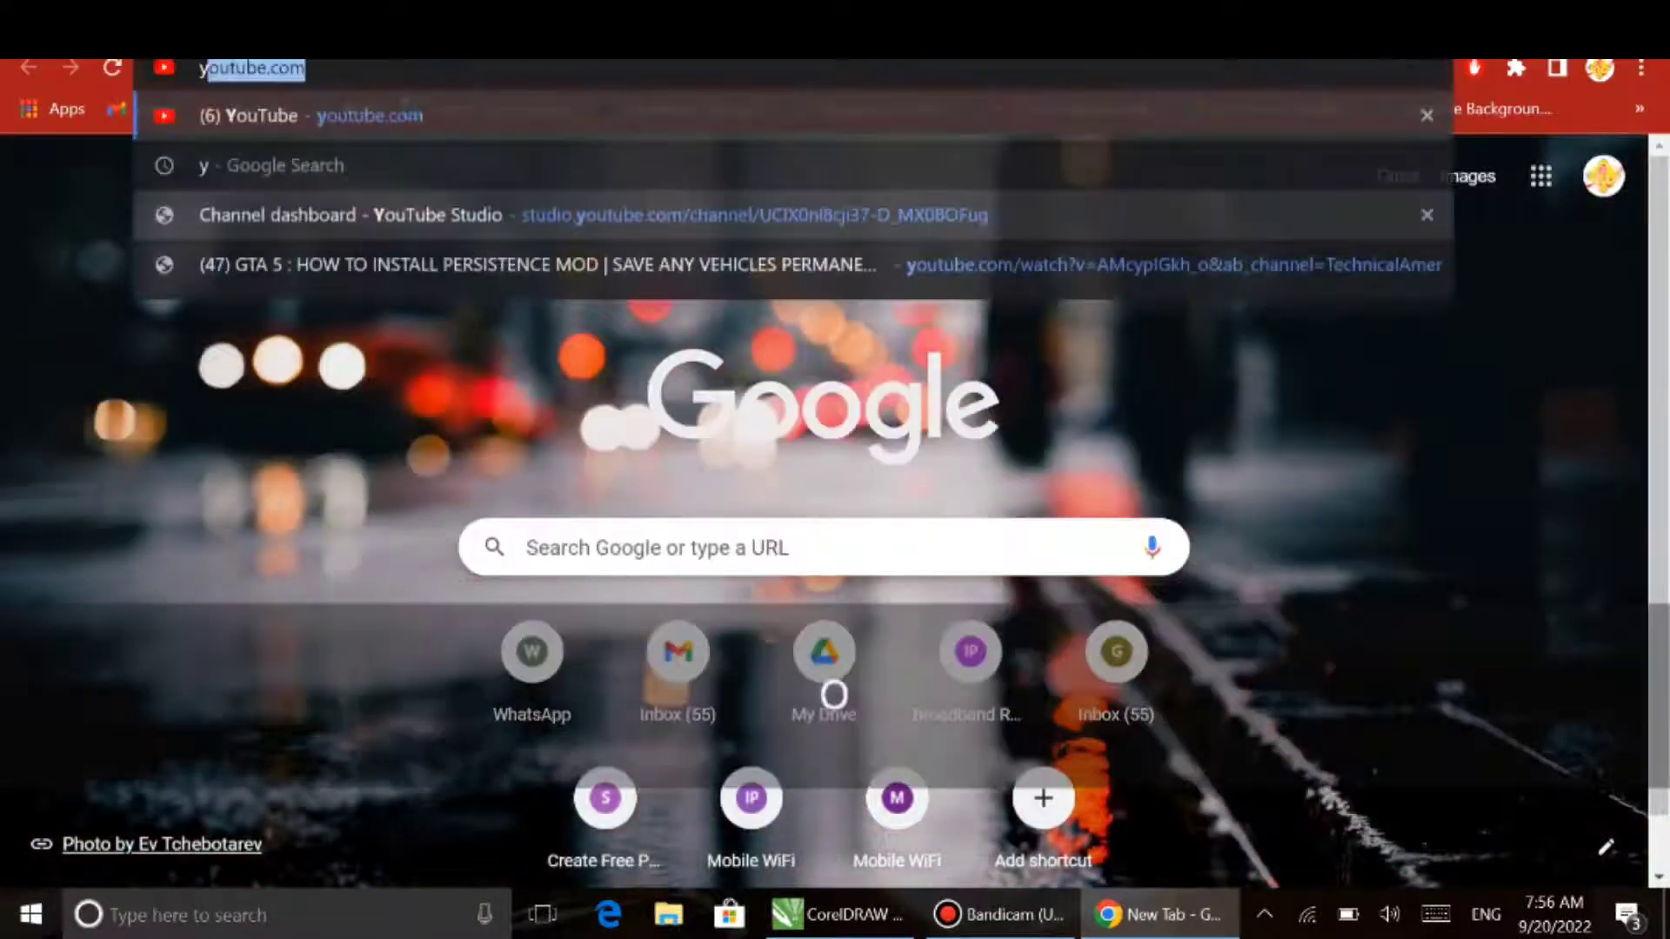
{"action": "key", "text": "Return"}
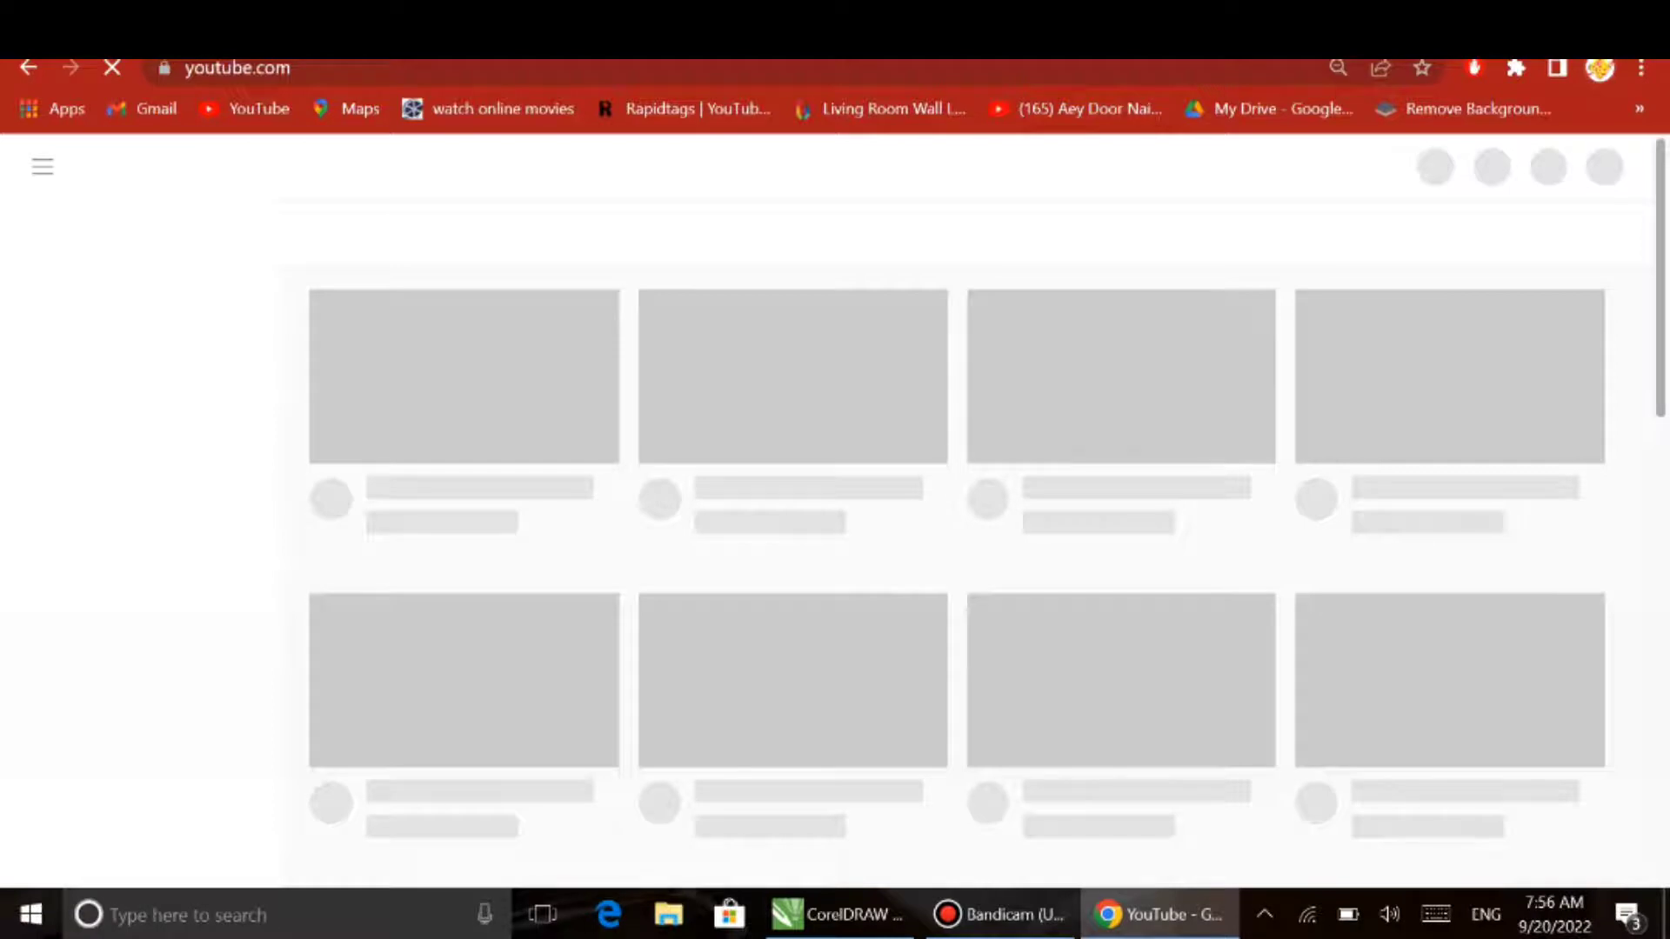
Open YouTube Studio for the signed-in channel from the YouTube home page.
{"action": "key", "text": "ctrl+shift+m"}
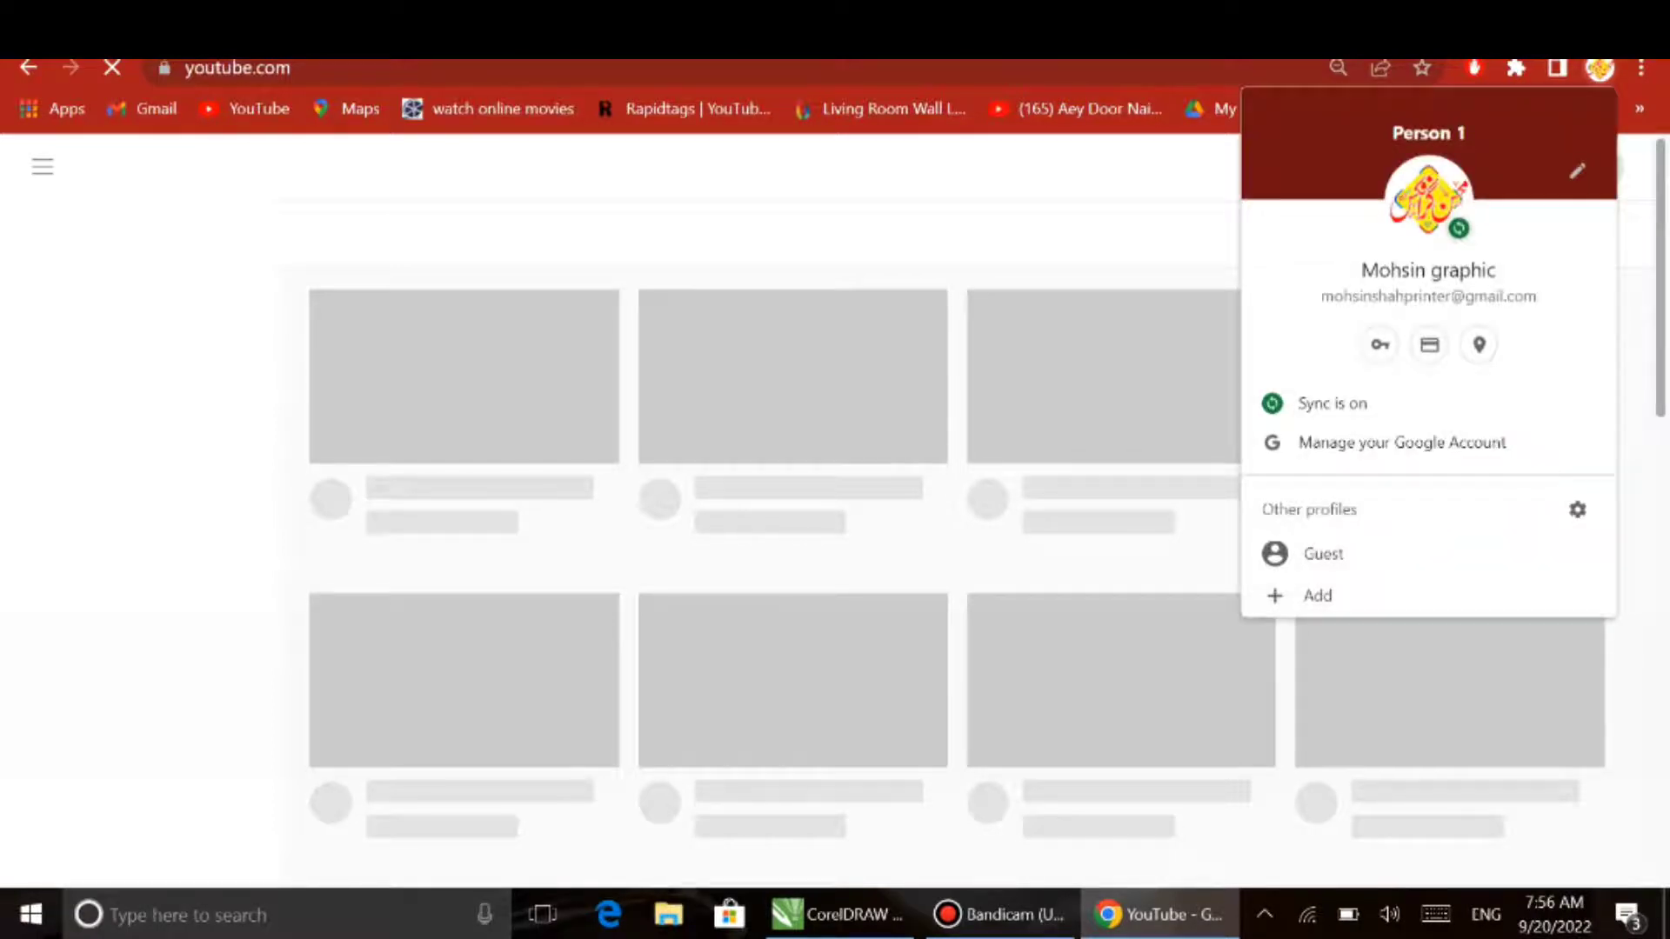
{"action": "key", "text": "Escape"}
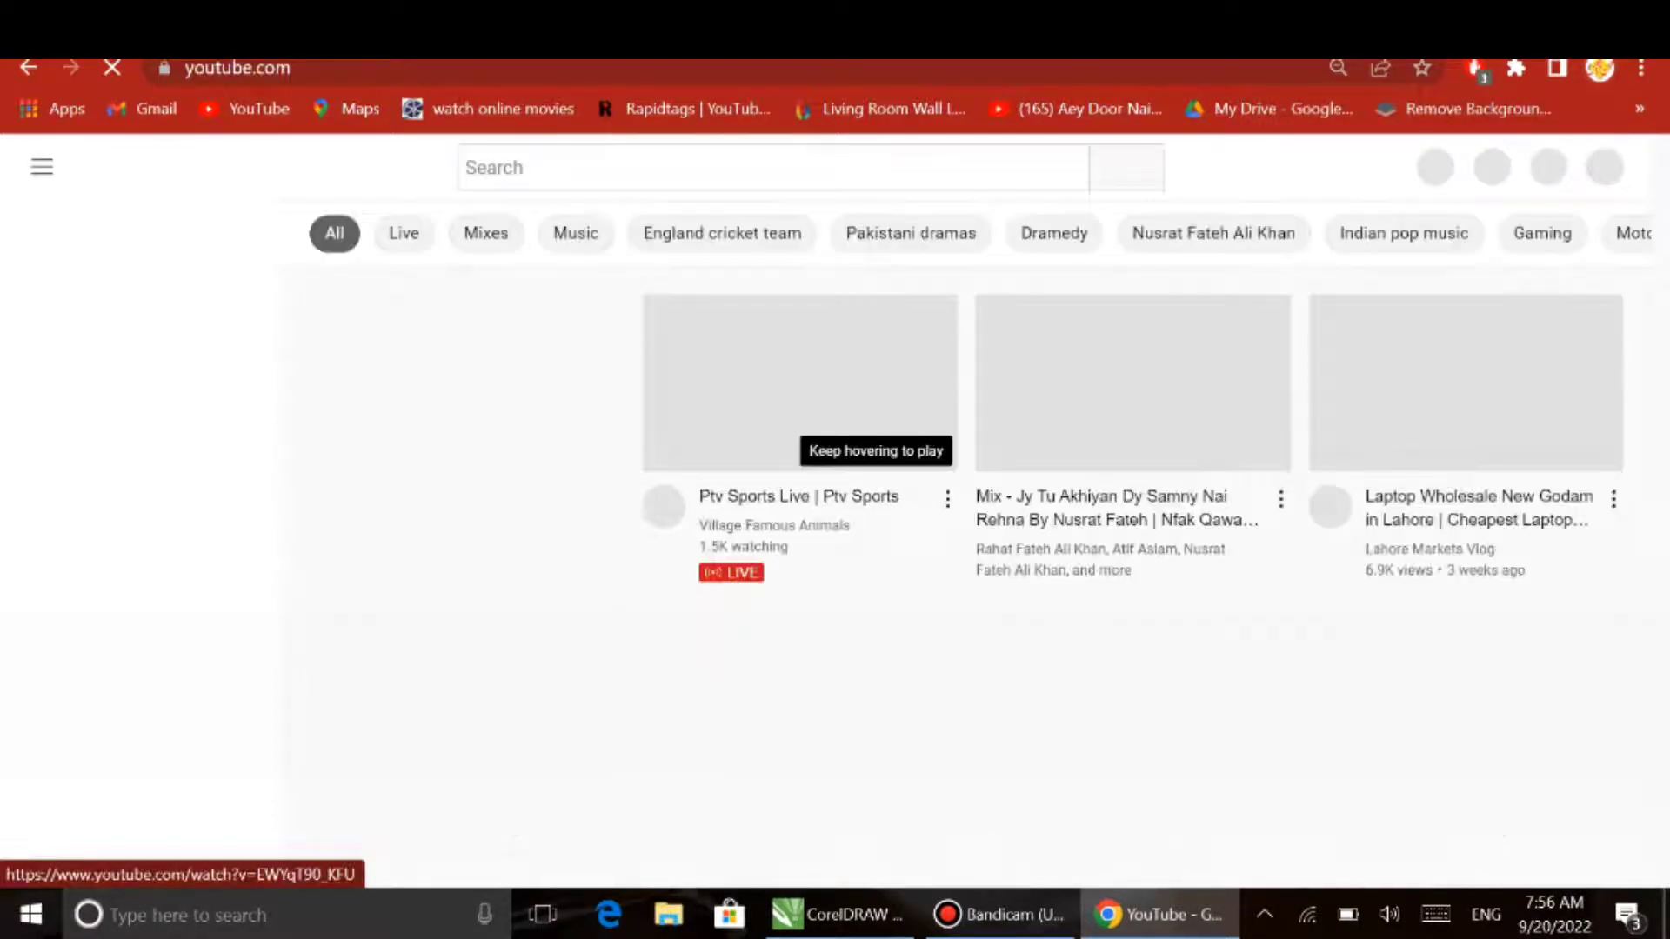
{"action": "scroll", "coordinate": [835, 522], "scroll_direction": "down", "scroll_amount": 10}
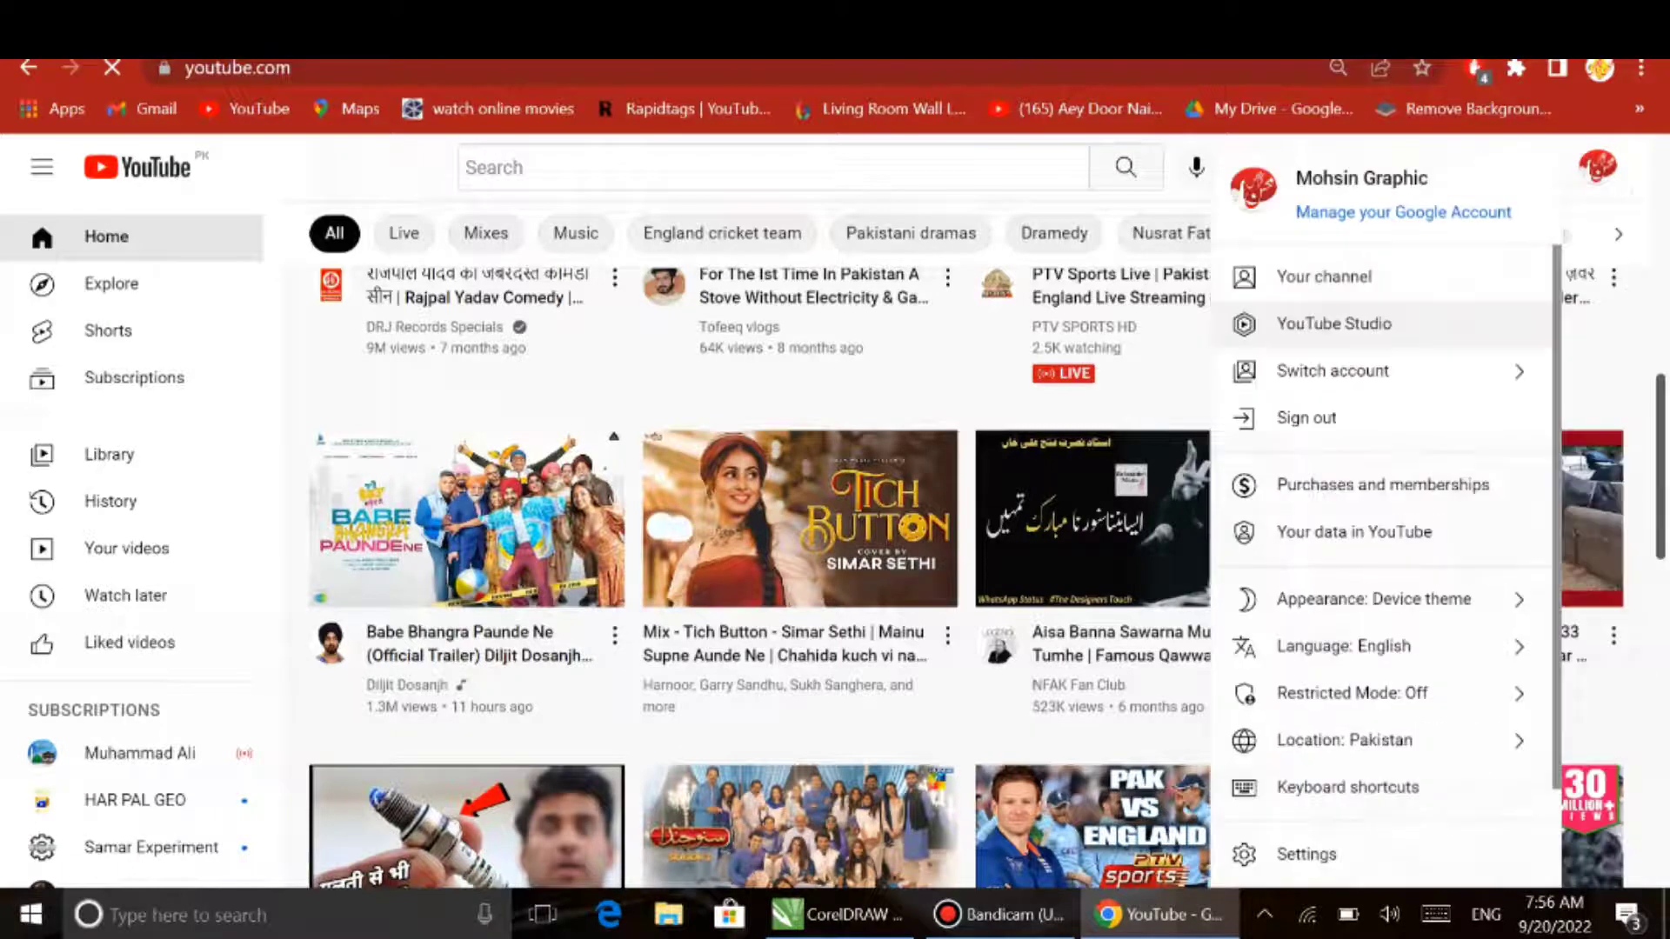
{"action": "left_click", "coordinate": [1333, 323]}
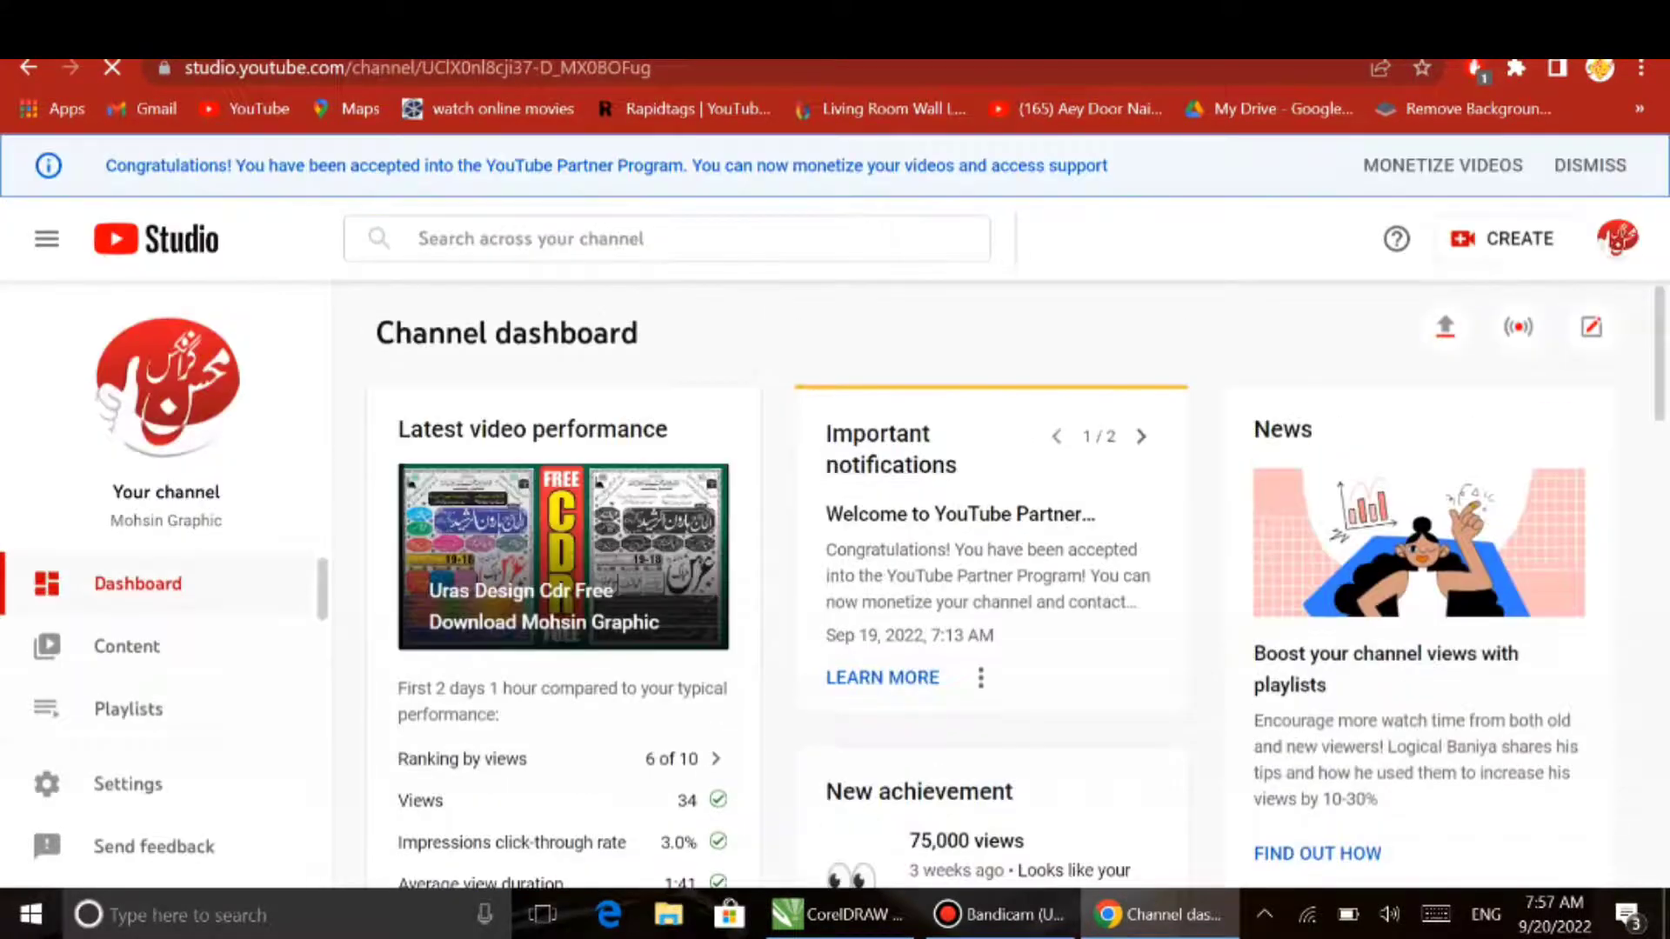
Examine the current subscribers, 28-day summary and top videos in the dashboard's channel analytics card.
{"action": "scroll", "coordinate": [991, 583], "scroll_direction": "down", "scroll_amount": 5}
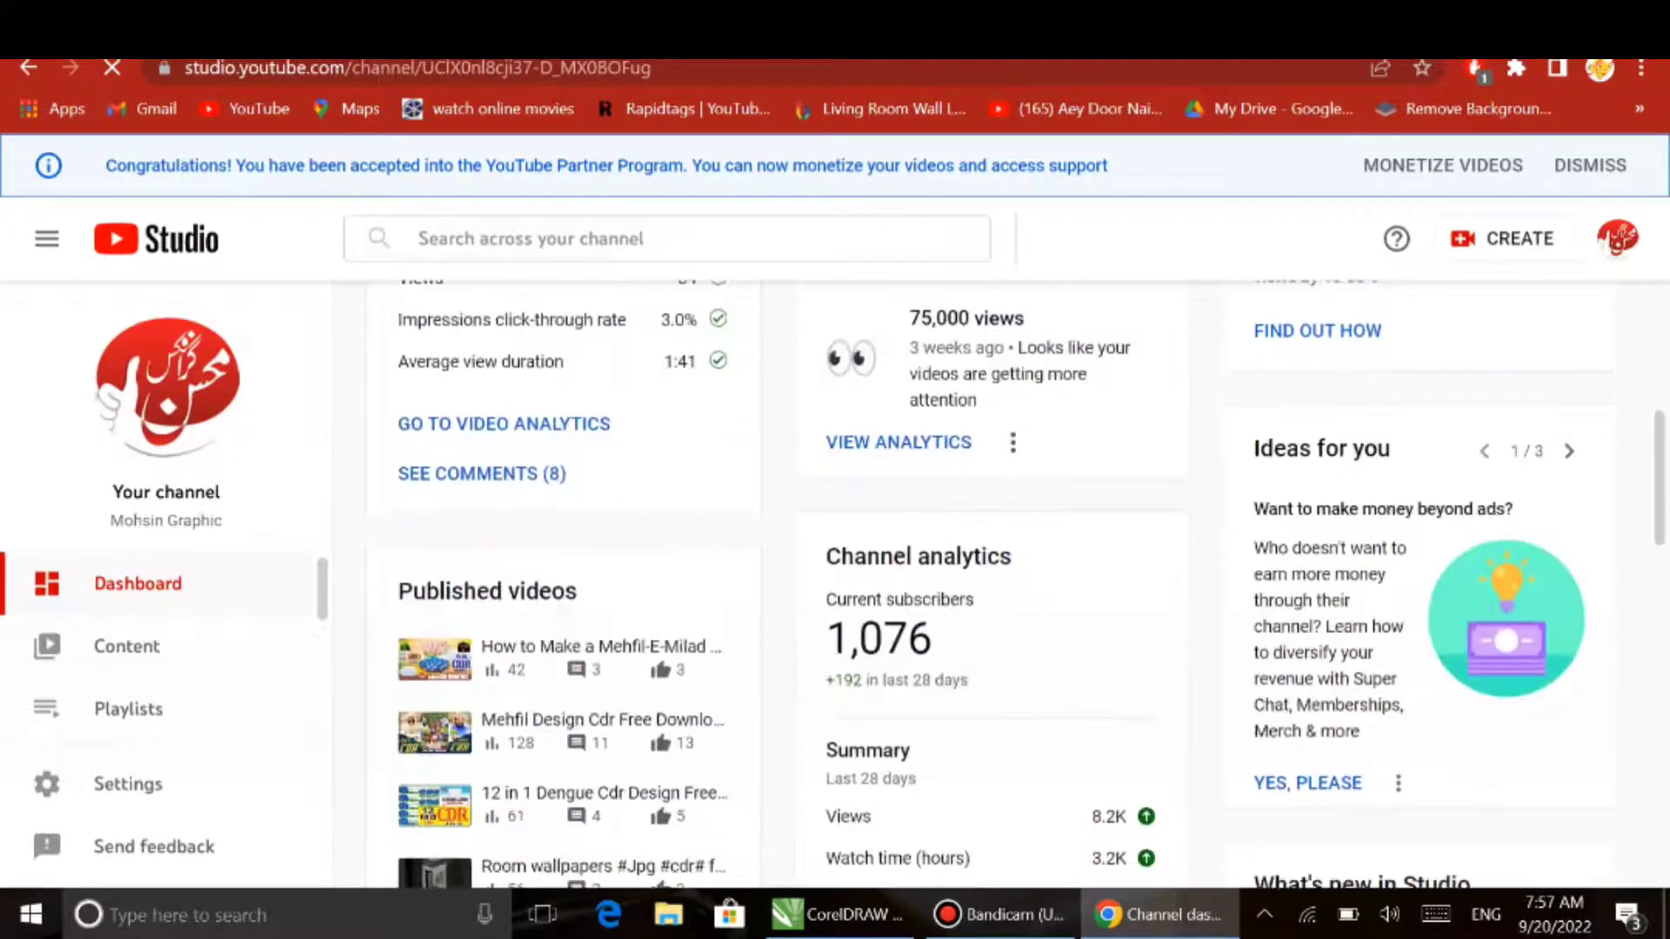
{"action": "double_click", "coordinate": [878, 638]}
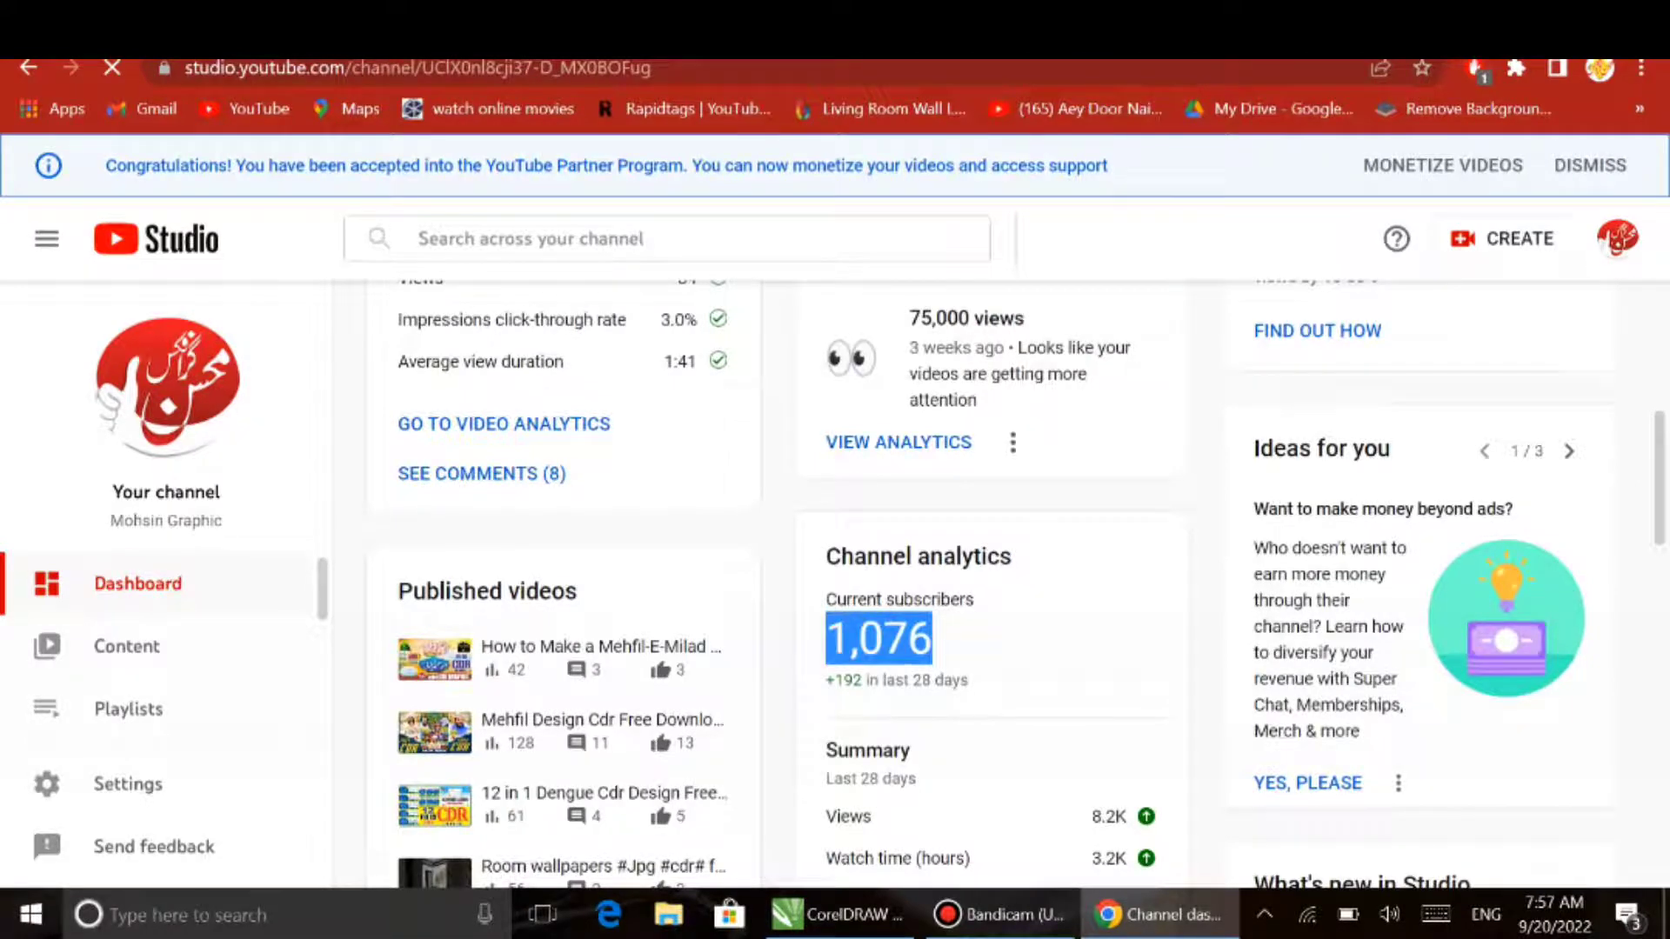
{"action": "scroll", "coordinate": [992, 583], "scroll_direction": "down", "scroll_amount": 2}
{"action": "scroll", "coordinate": [992, 583], "scroll_direction": "down", "scroll_amount": 3}
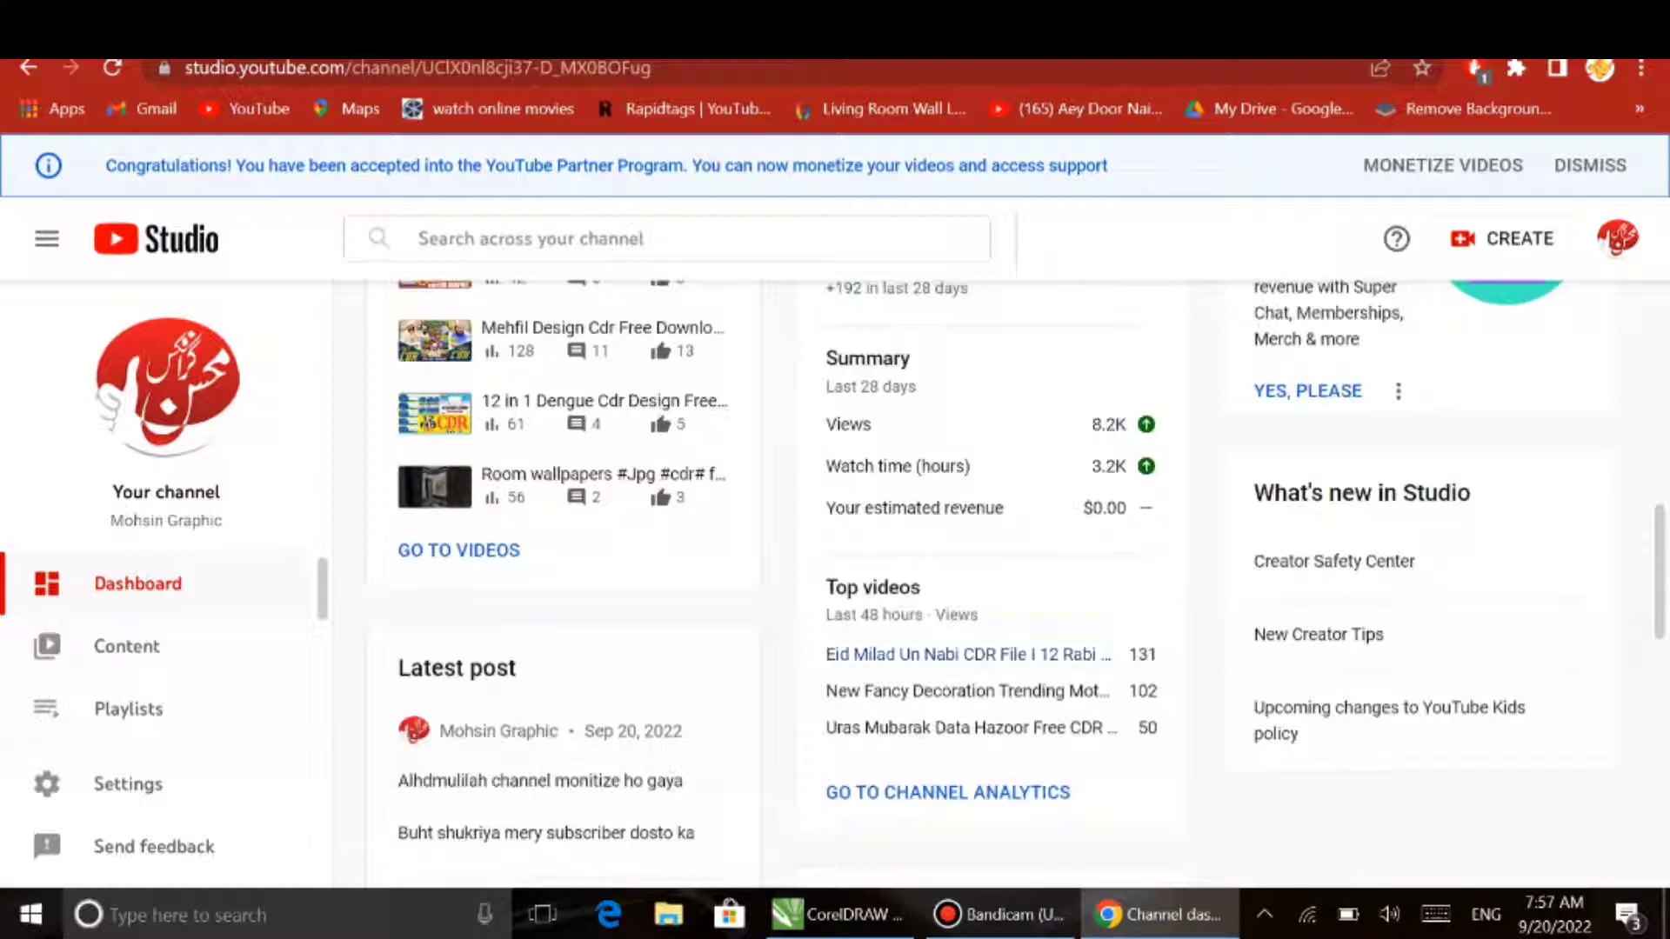
Open the full channel analytics and examine the overview's views chart and top content for the last 28 days.
{"action": "left_click", "coordinate": [869, 791]}
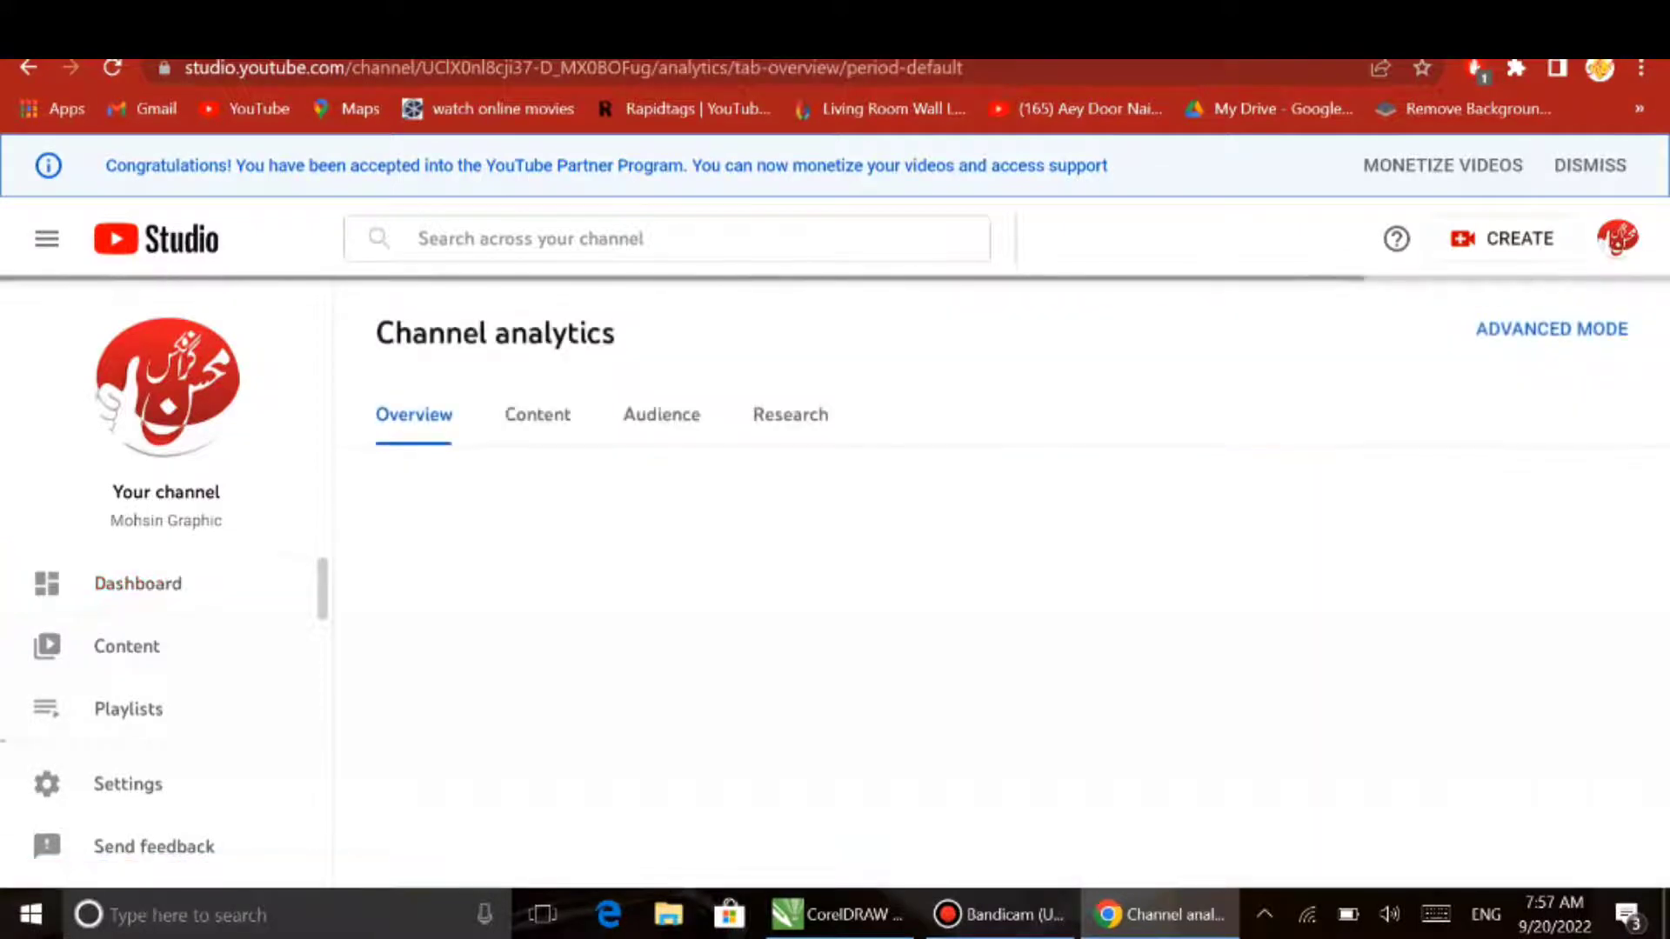
{"action": "scroll", "coordinate": [800, 609], "scroll_direction": "down", "scroll_amount": 5}
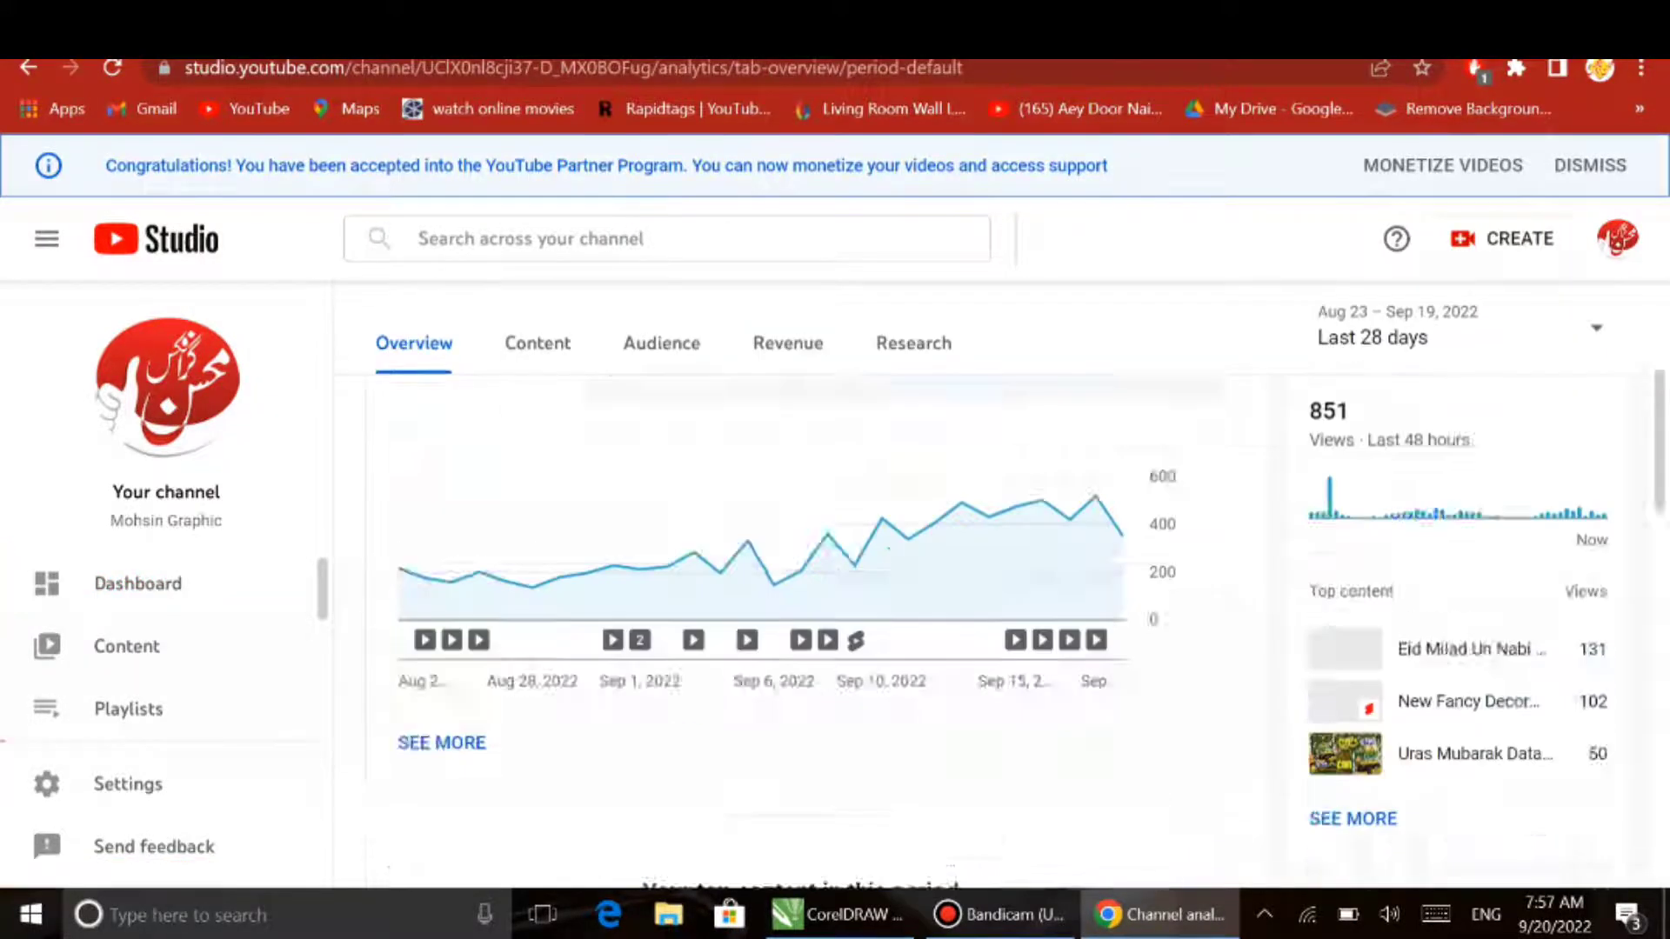
{"action": "scroll", "coordinate": [166, 679], "scroll_direction": "down", "scroll_amount": 4}
{"action": "scroll", "coordinate": [1386, 801], "scroll_direction": "up", "scroll_amount": 7}
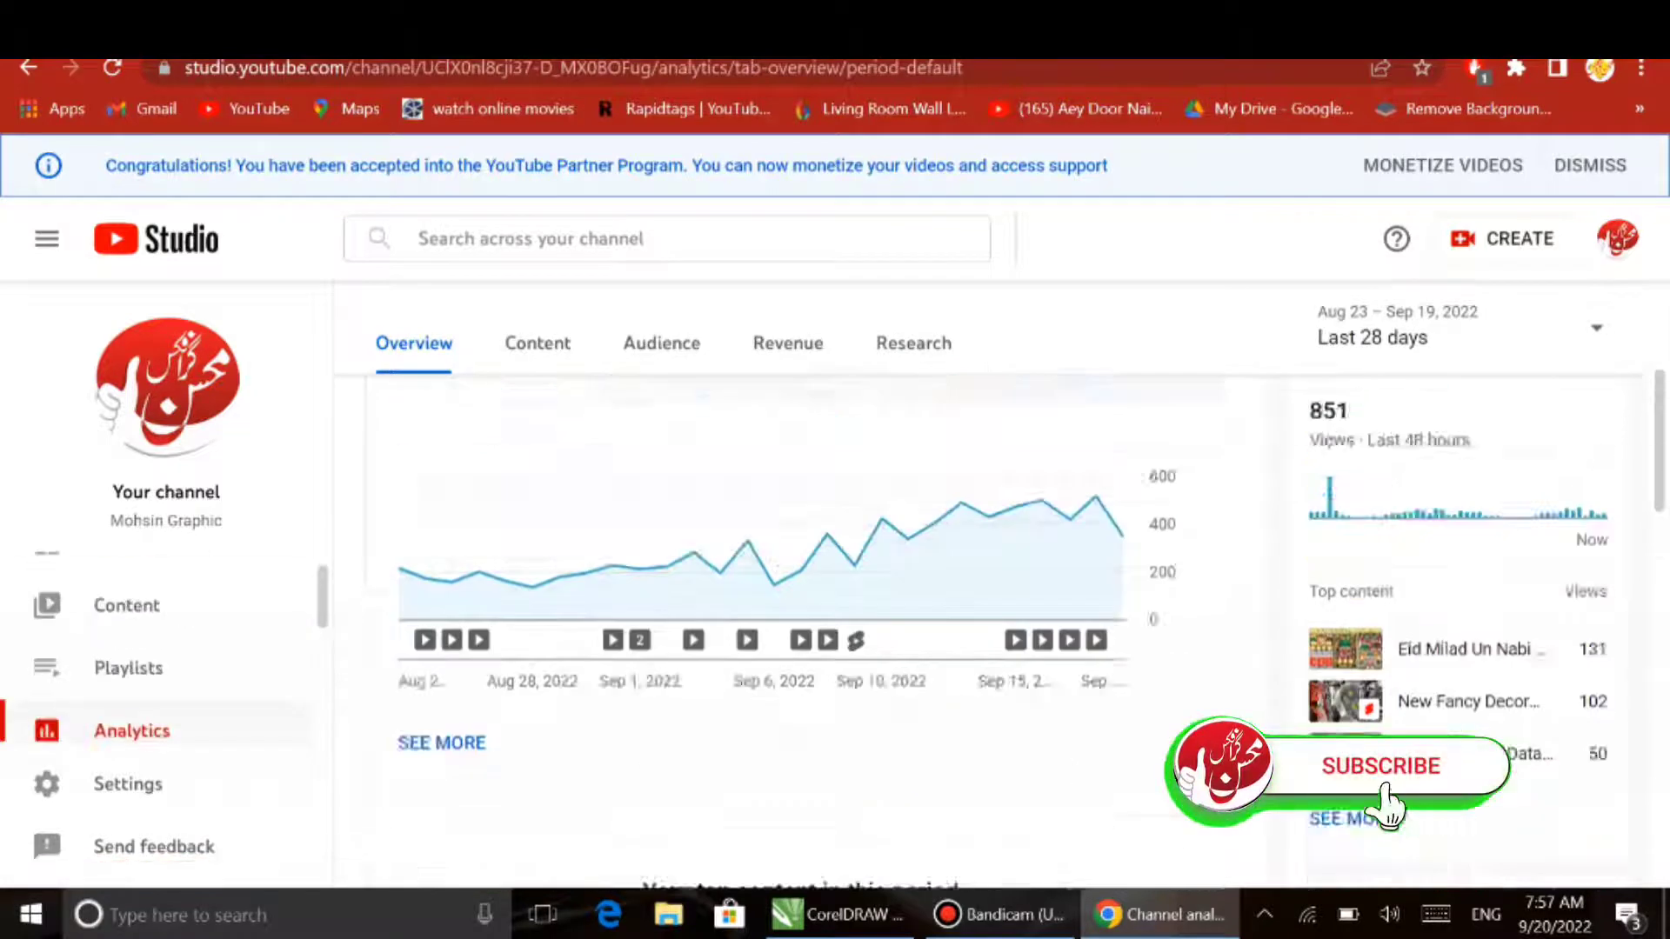
{"action": "scroll", "coordinate": [1386, 774], "scroll_direction": "down", "scroll_amount": 9}
{"action": "scroll", "coordinate": [165, 661], "scroll_direction": "down", "scroll_amount": 4}
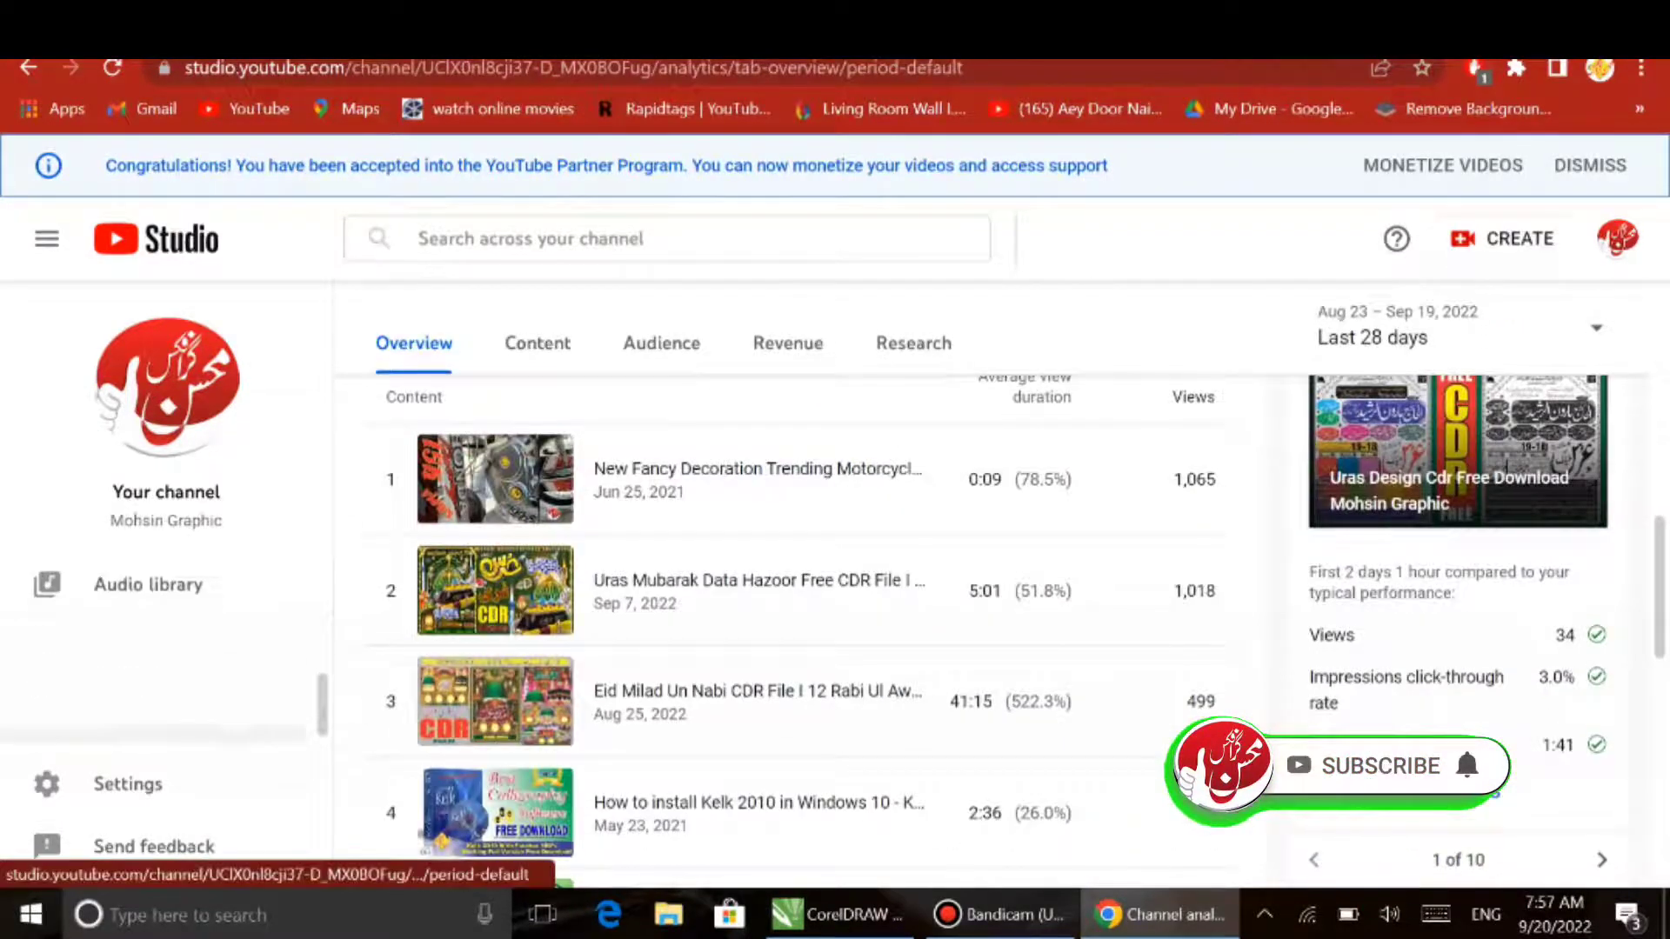
{"action": "scroll", "coordinate": [165, 660], "scroll_direction": "up", "scroll_amount": 3}
Open the channel's Monetization page and review its monetization options, payment information and YouTube Partner Program options.
{"action": "left_click", "coordinate": [165, 383]}
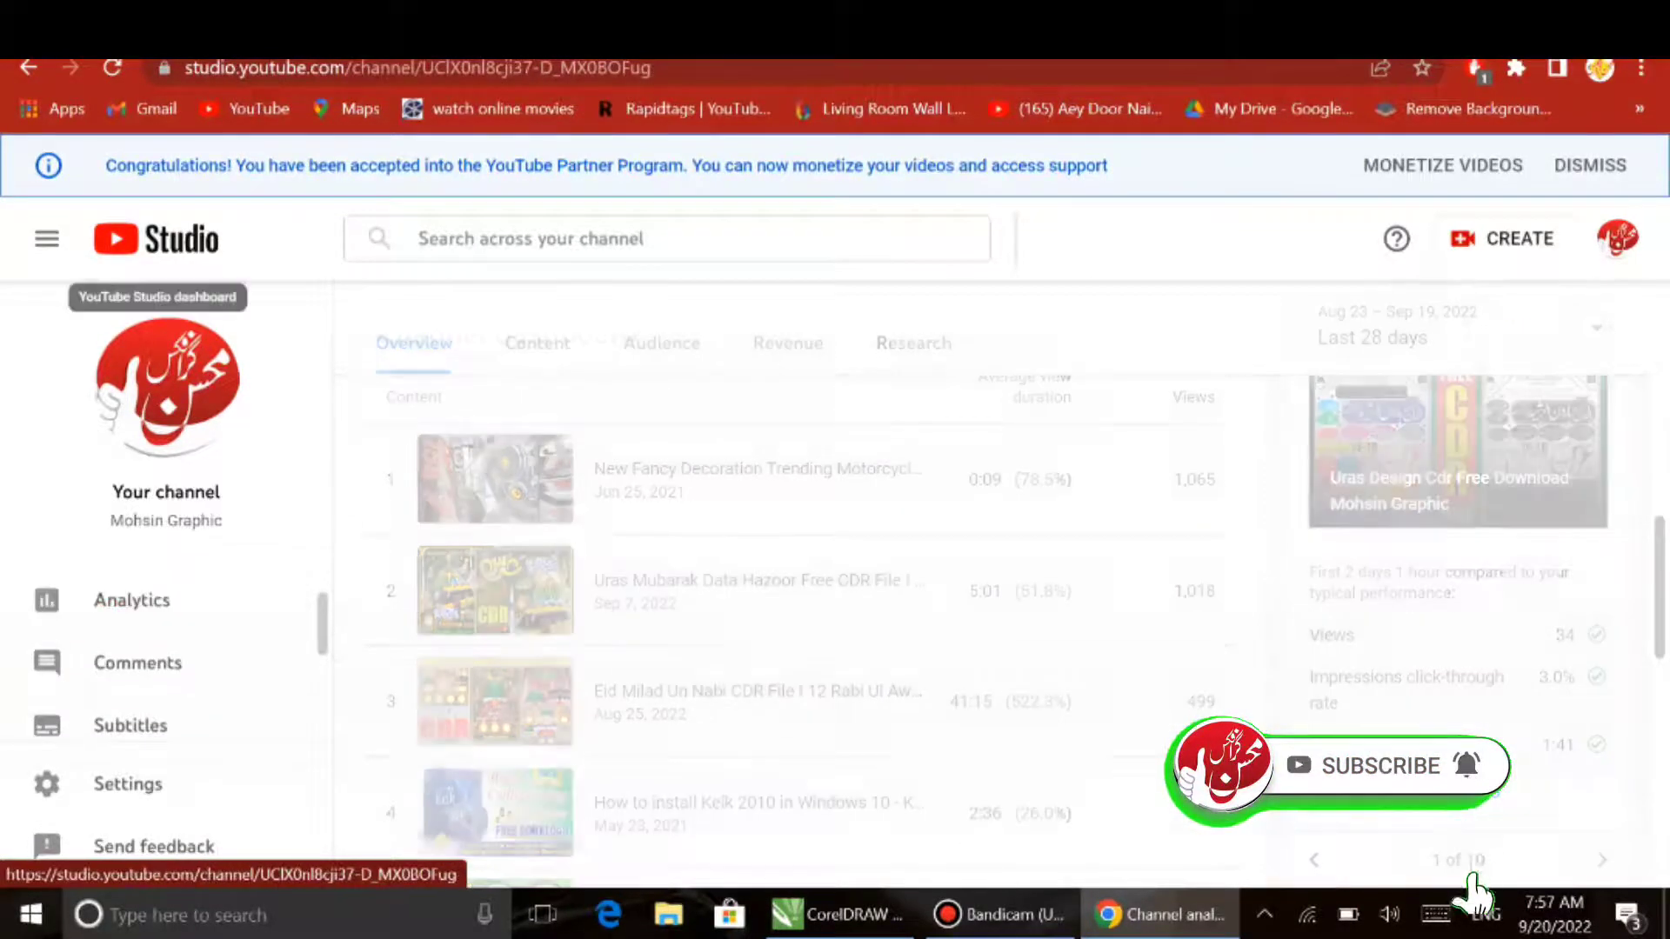
{"action": "scroll", "coordinate": [165, 661], "scroll_direction": "down", "scroll_amount": 2}
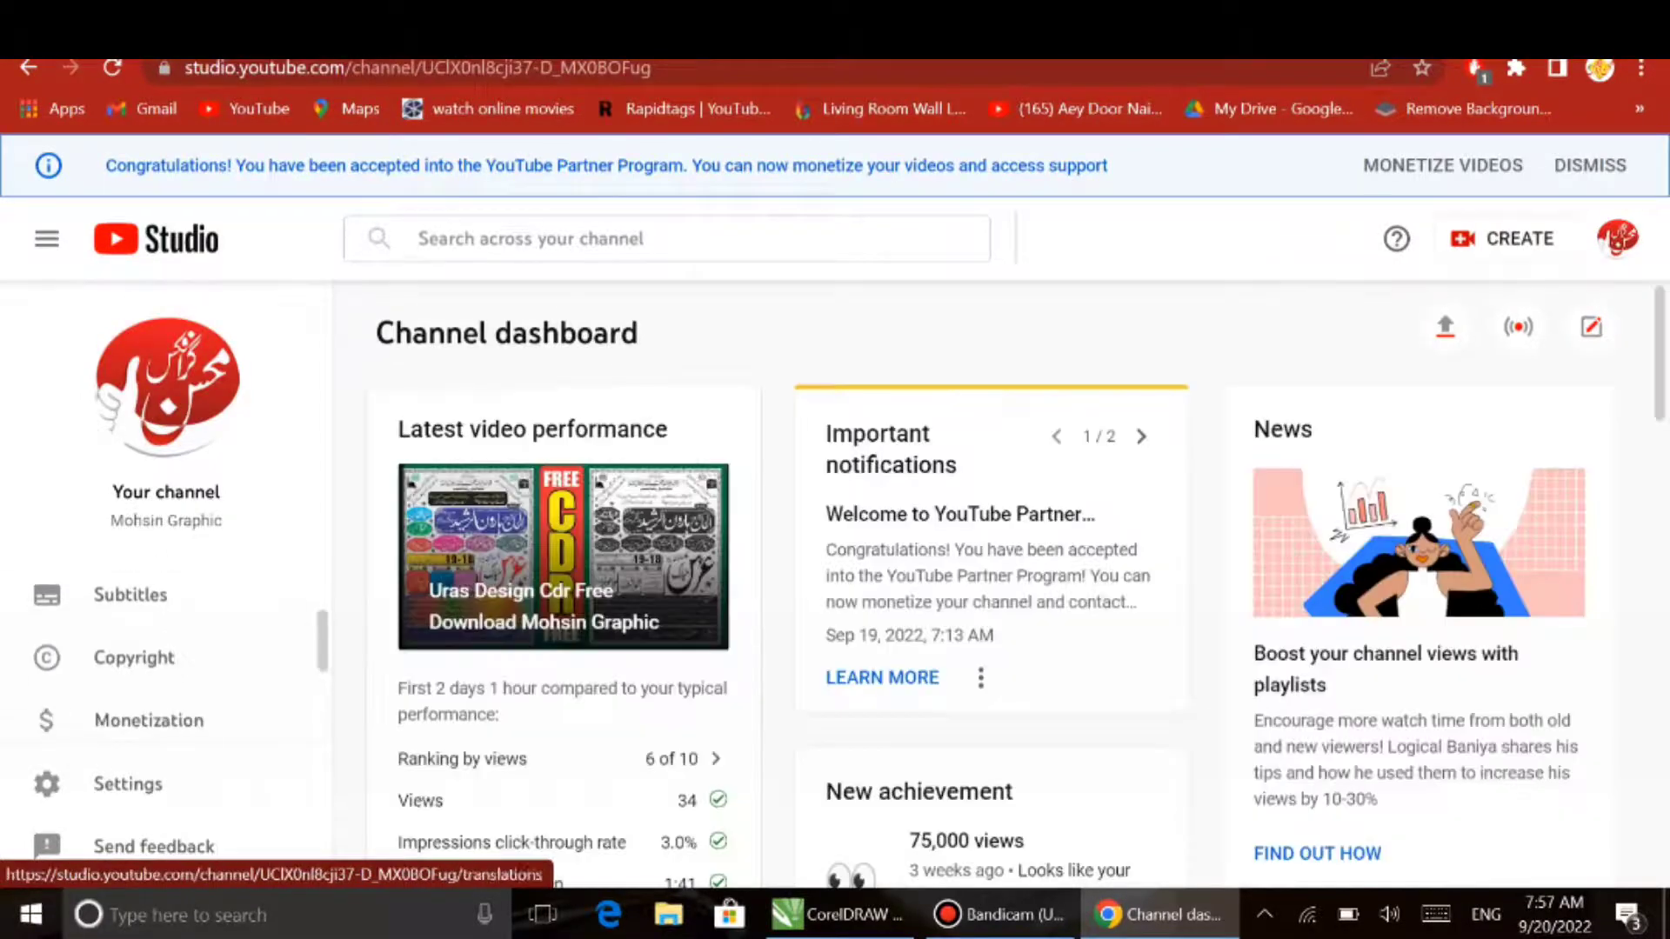
{"action": "left_click", "coordinate": [149, 720]}
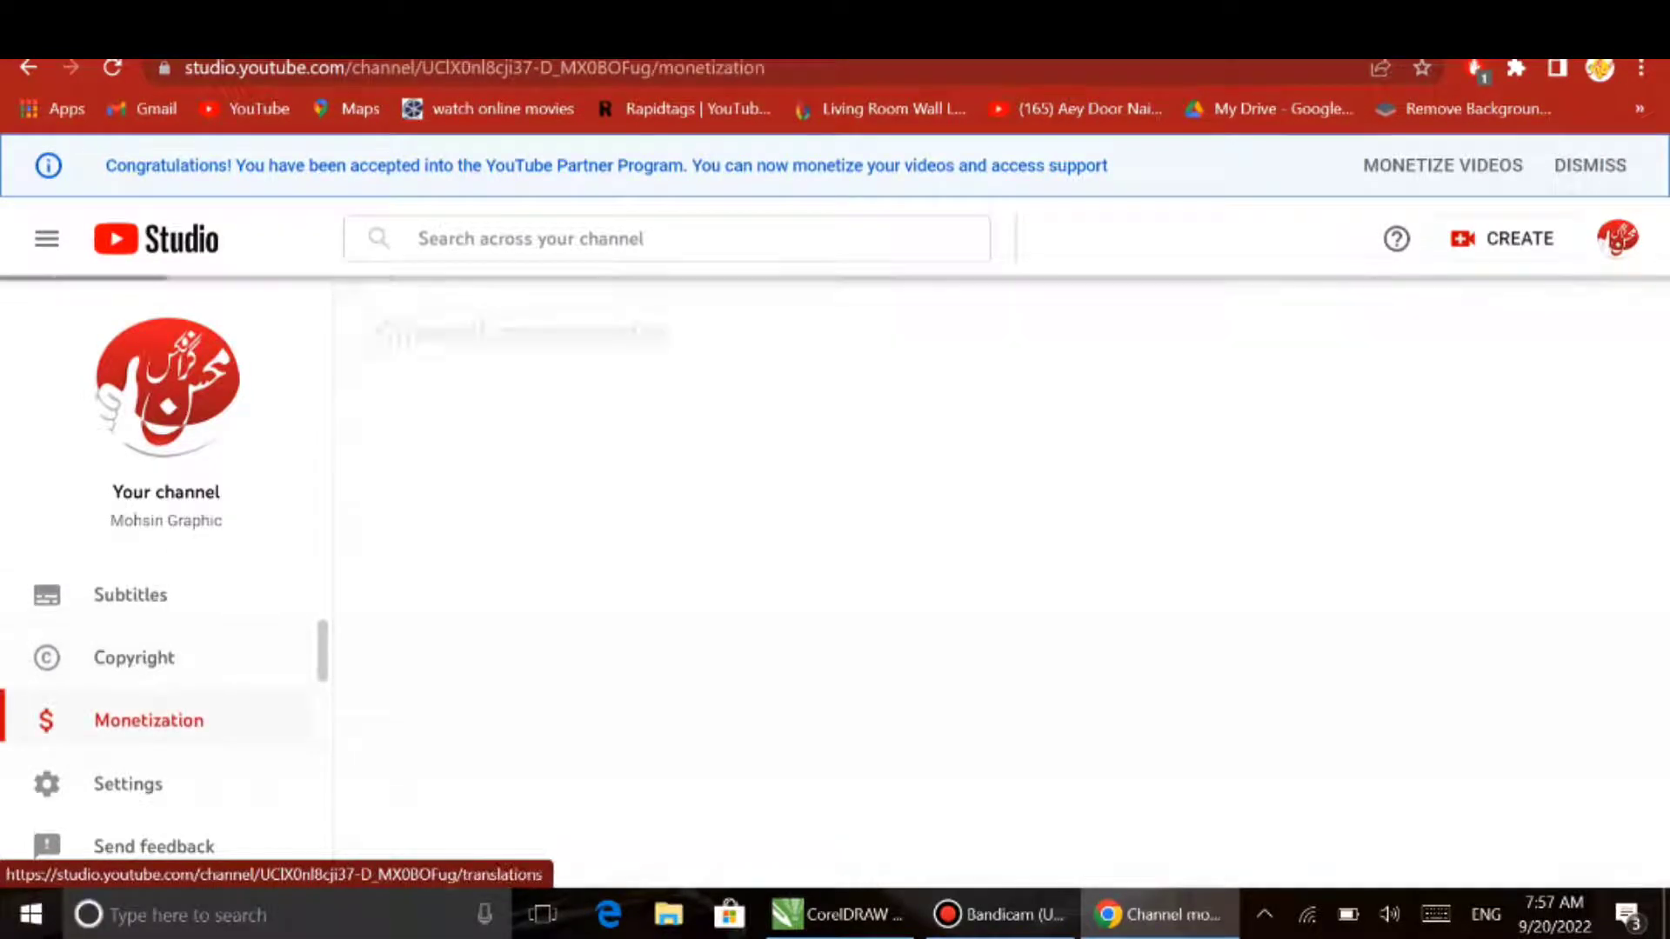
{"action": "scroll", "coordinate": [1416, 640], "scroll_direction": "down", "scroll_amount": 5}
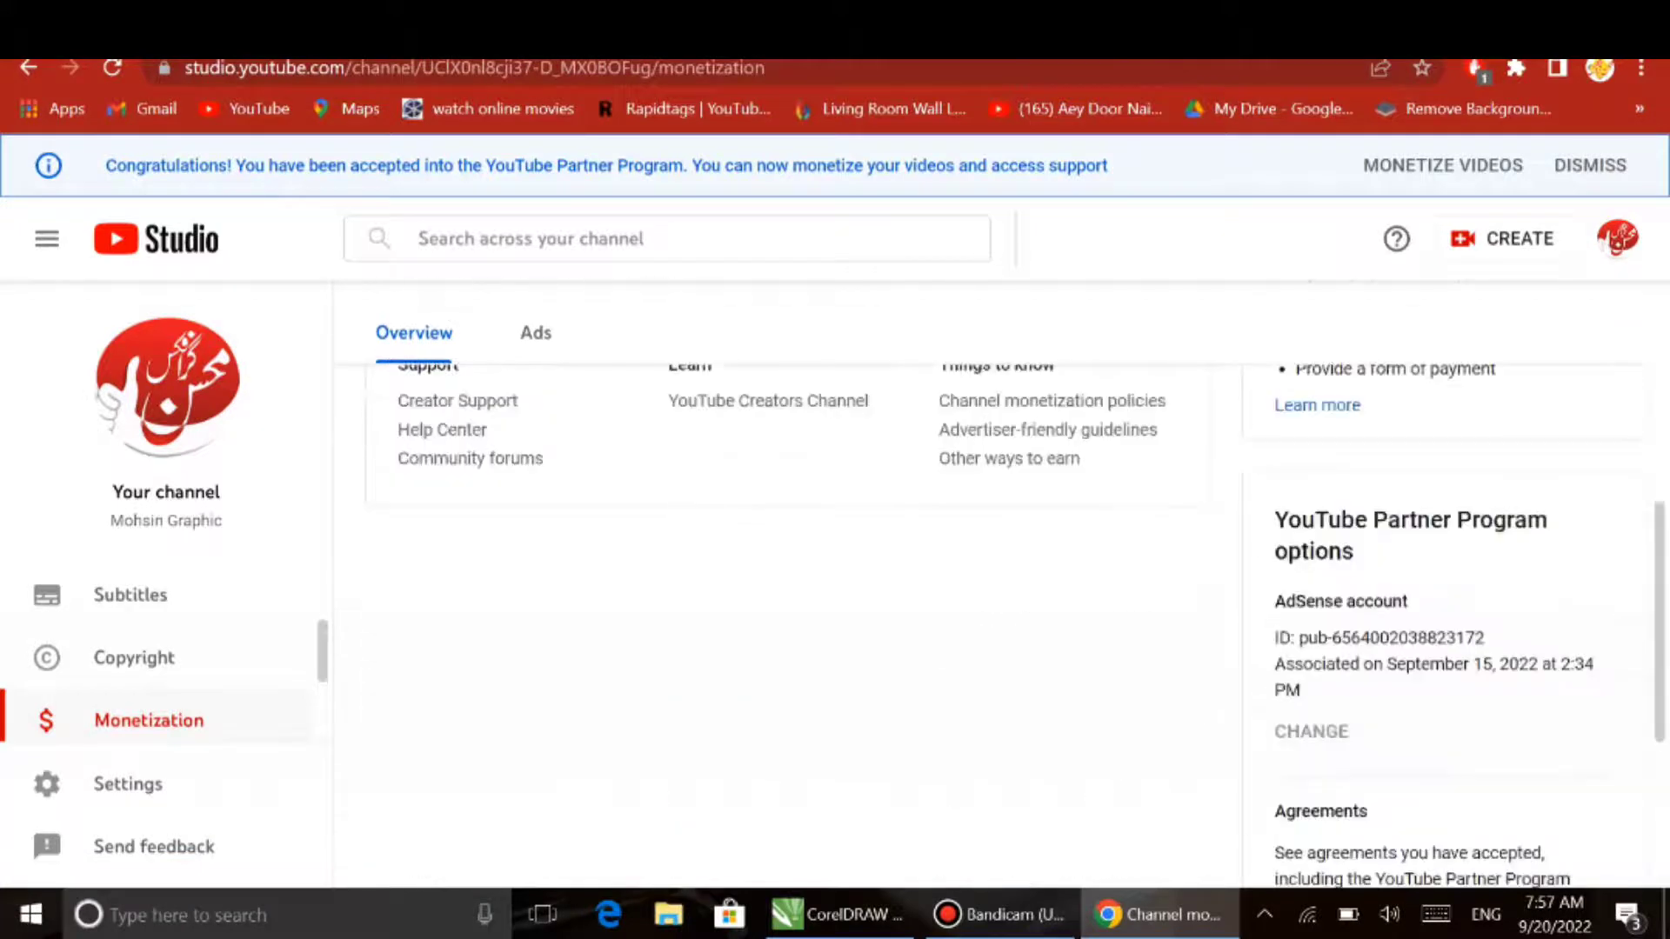
{"action": "scroll", "coordinate": [1416, 640], "scroll_direction": "up", "scroll_amount": 5}
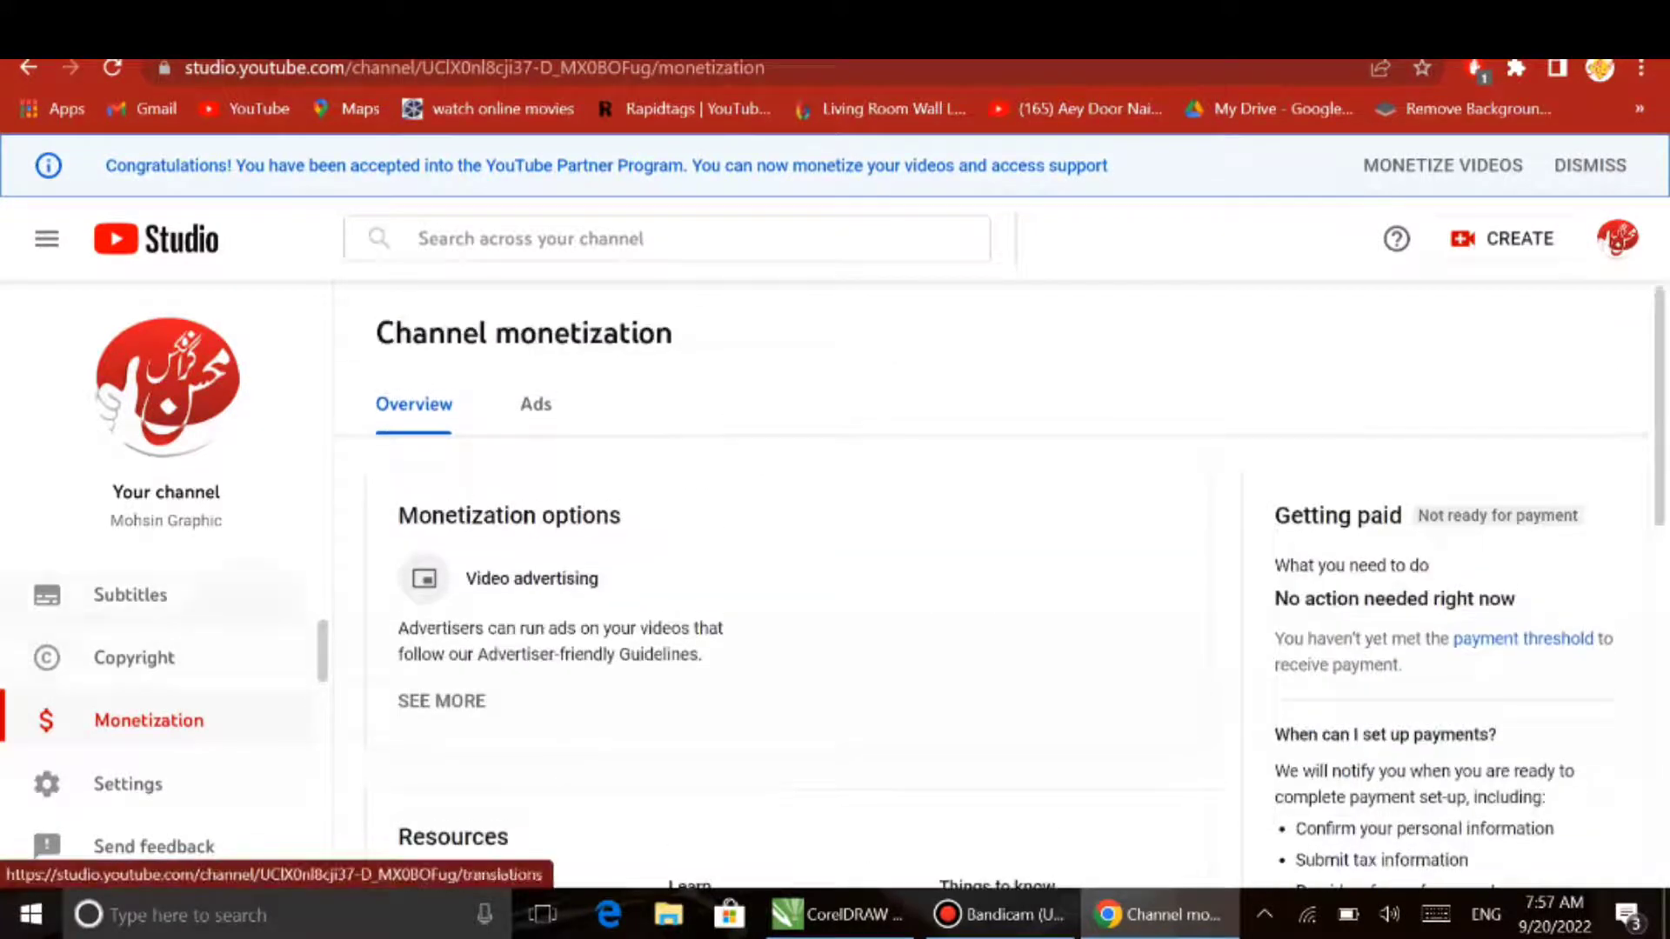
Open the channel content list and check the monetization status of the uploaded videos.
{"action": "scroll", "coordinate": [165, 652], "scroll_direction": "up", "scroll_amount": 5}
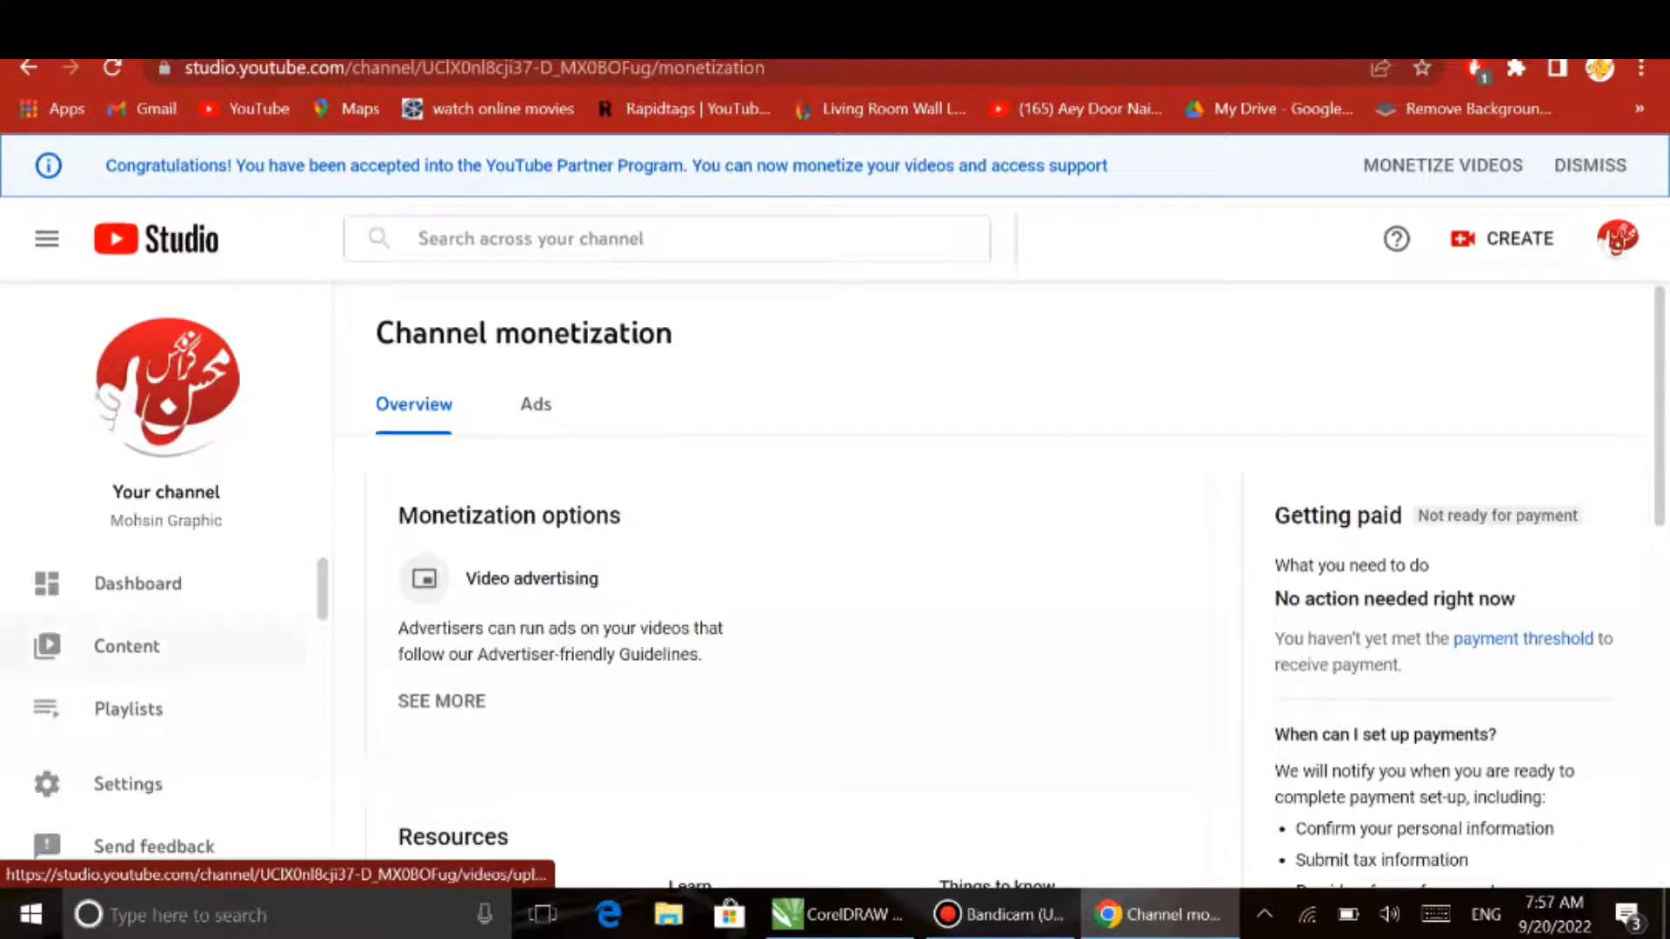
{"action": "left_click", "coordinate": [126, 646]}
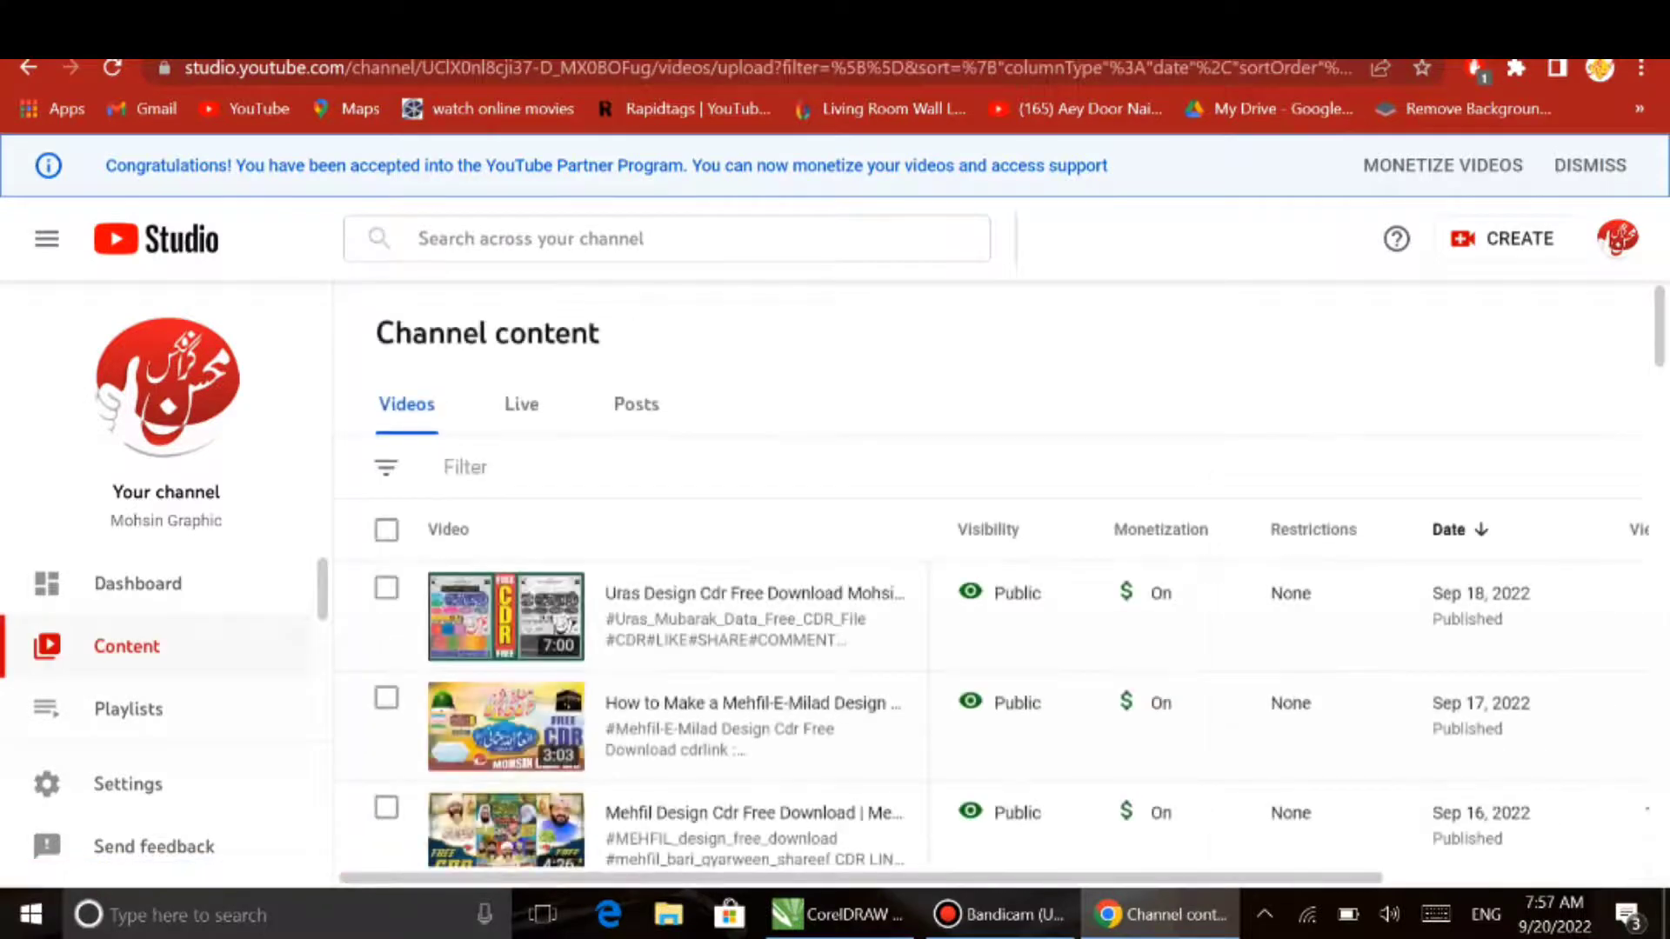
{"action": "scroll", "coordinate": [991, 582], "scroll_direction": "down", "scroll_amount": 1}
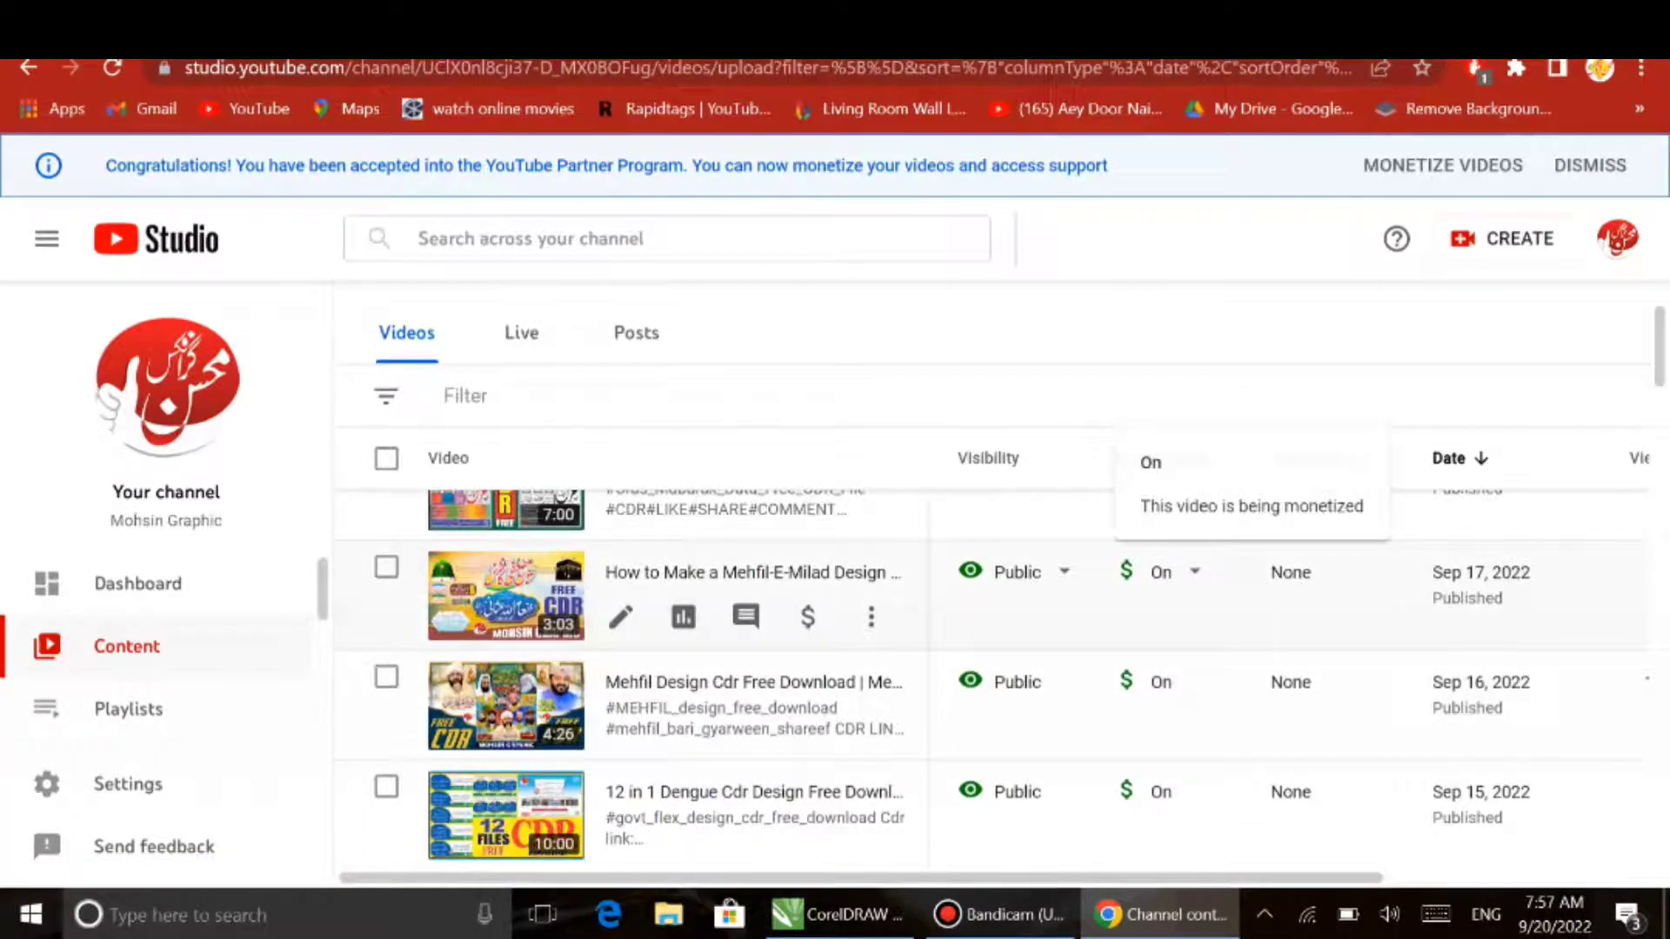
{"action": "scroll", "coordinate": [696, 696], "scroll_direction": "up", "scroll_amount": 2}
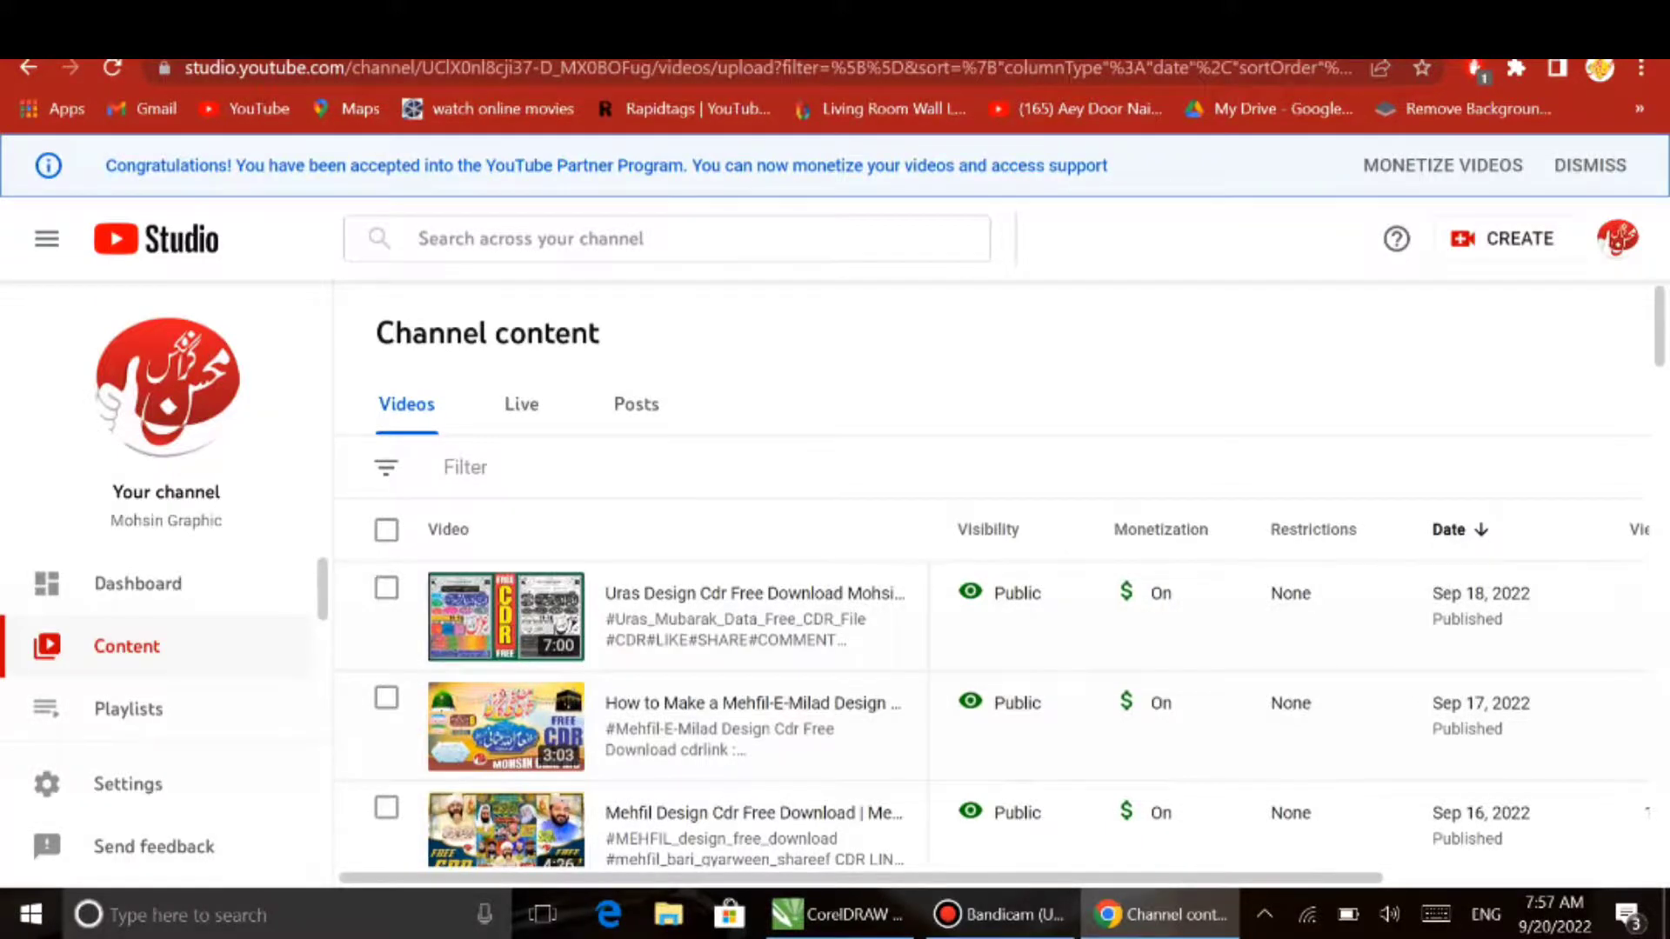
{"action": "key", "text": "super+d"}
{"action": "right_click", "coordinate": [361, 264]}
{"action": "left_click", "coordinate": [430, 341]}
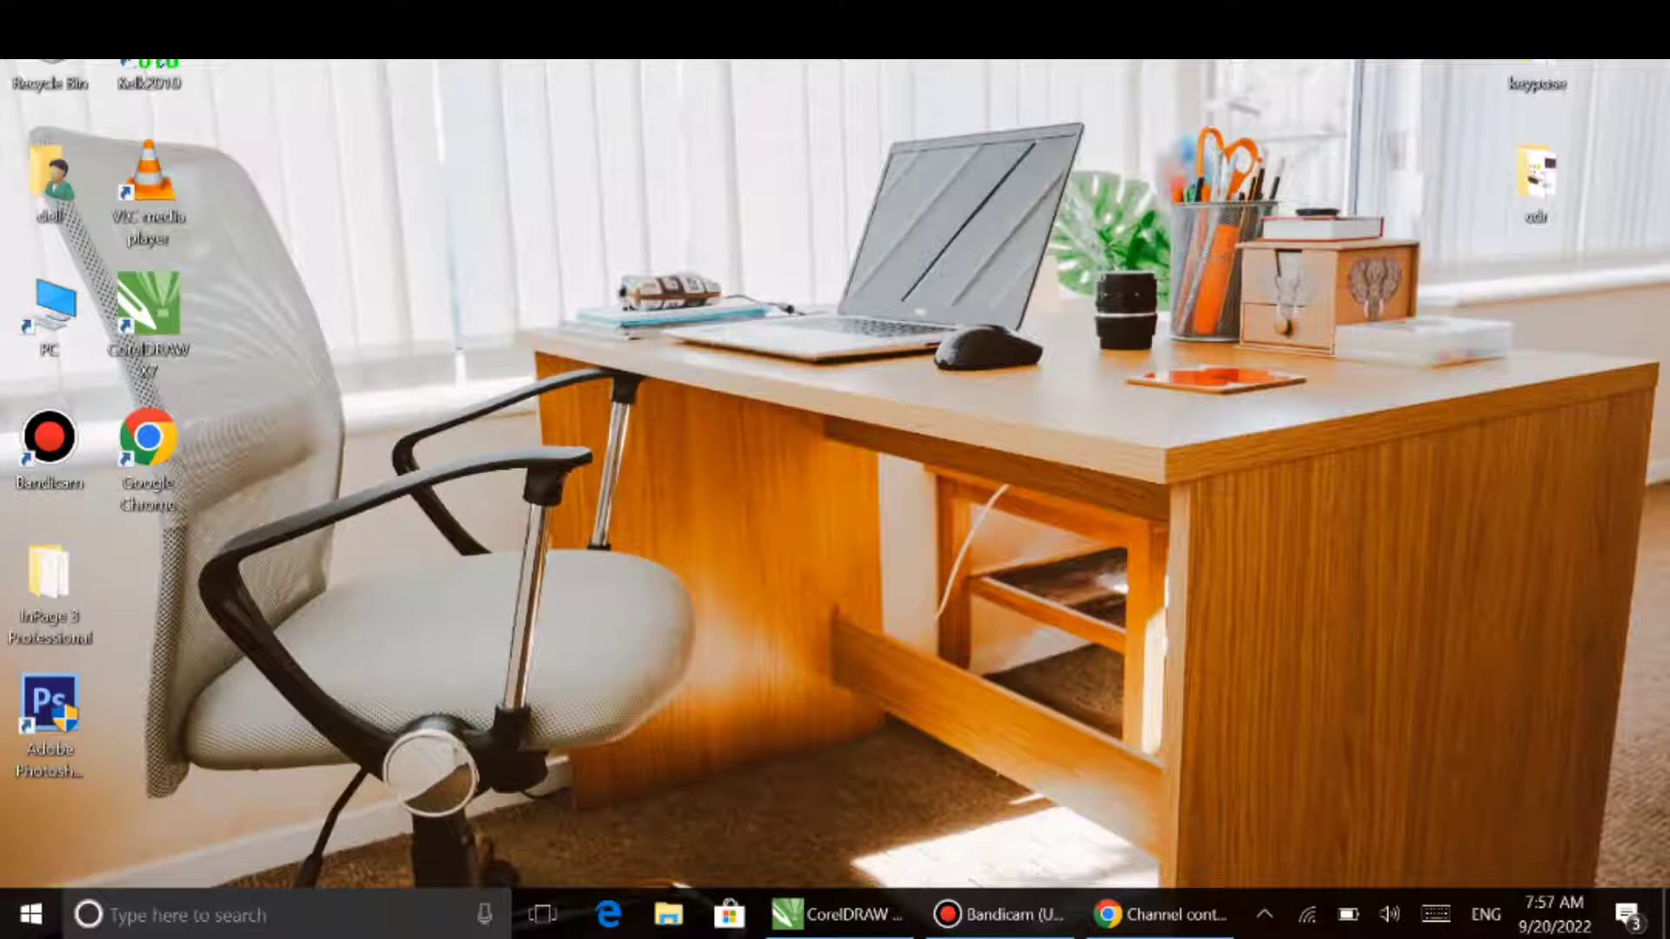
{"action": "right_click", "coordinate": [180, 341]}
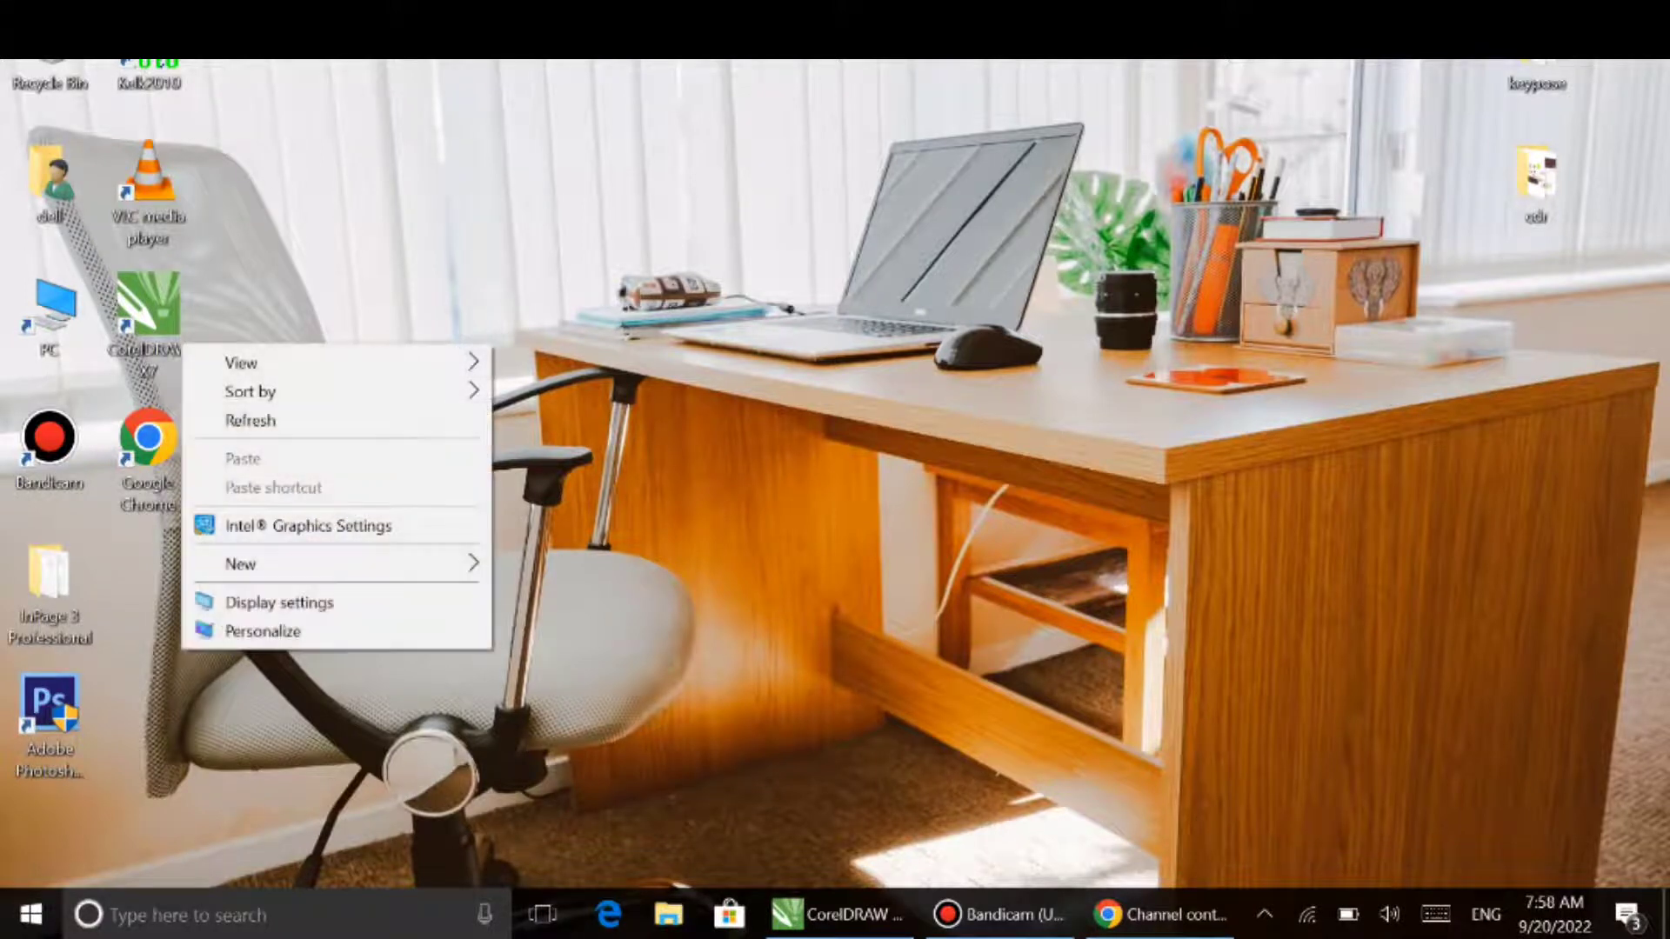
{"action": "left_click", "coordinate": [250, 419]}
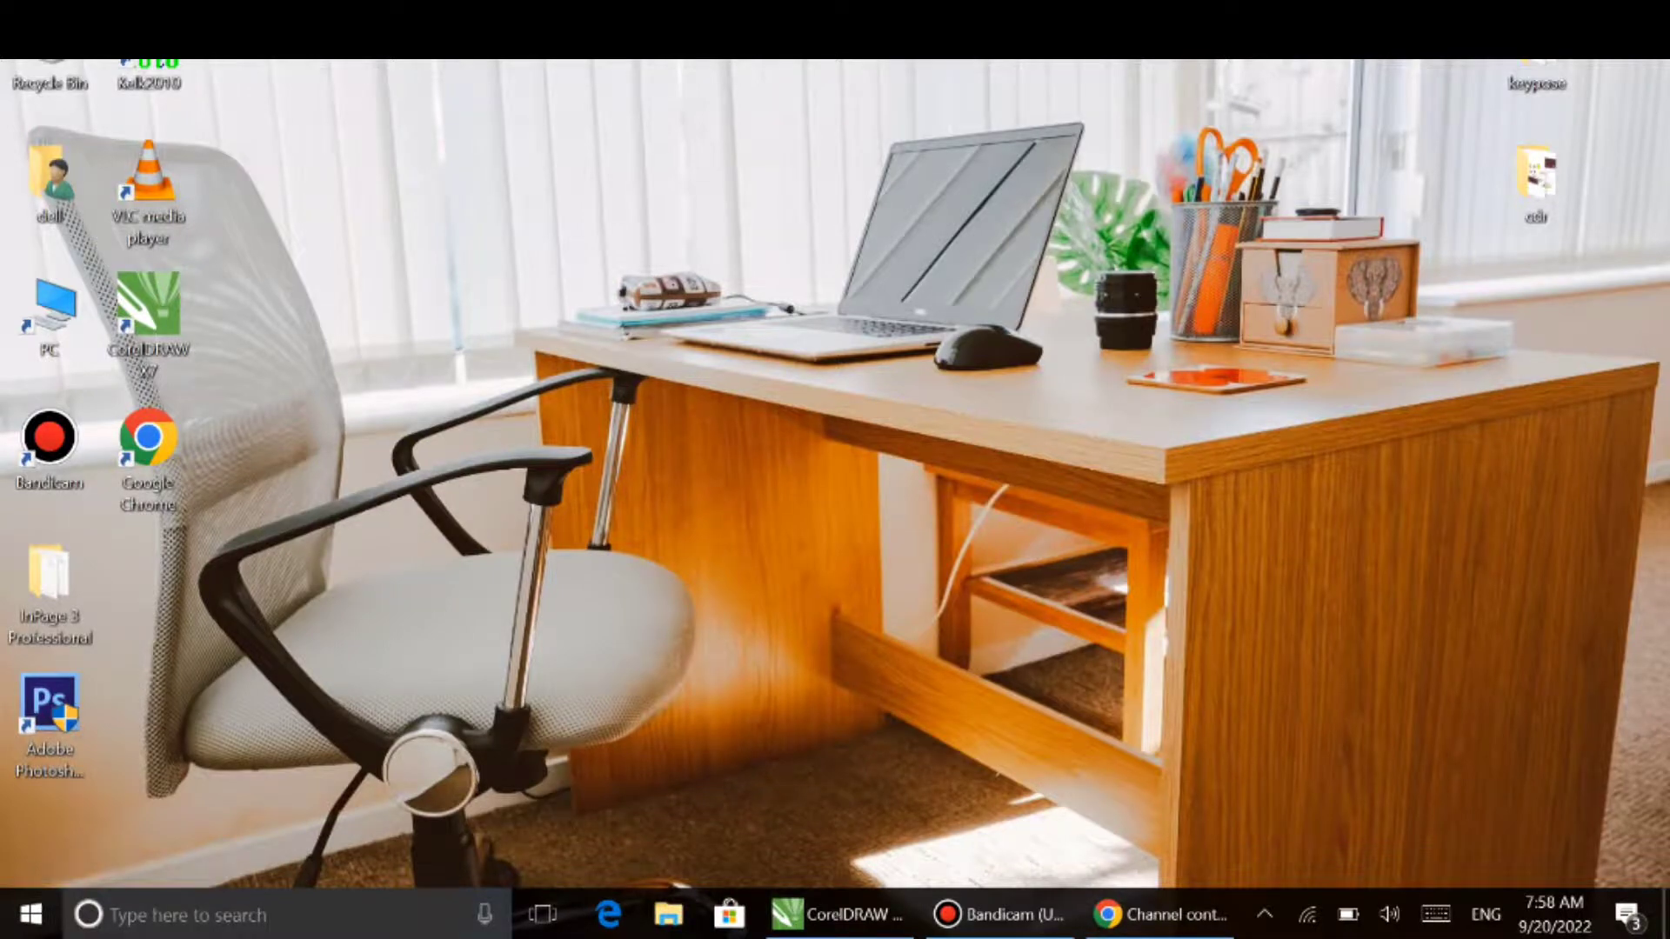
Switch back to Google Chrome and open the details of the "Uras Mubarak Data Hazoor Free CDR File" video published Sep 7, 2022.
{"action": "left_click", "coordinate": [1159, 914]}
{"action": "scroll", "coordinate": [521, 626], "scroll_direction": "down", "scroll_amount": 5}
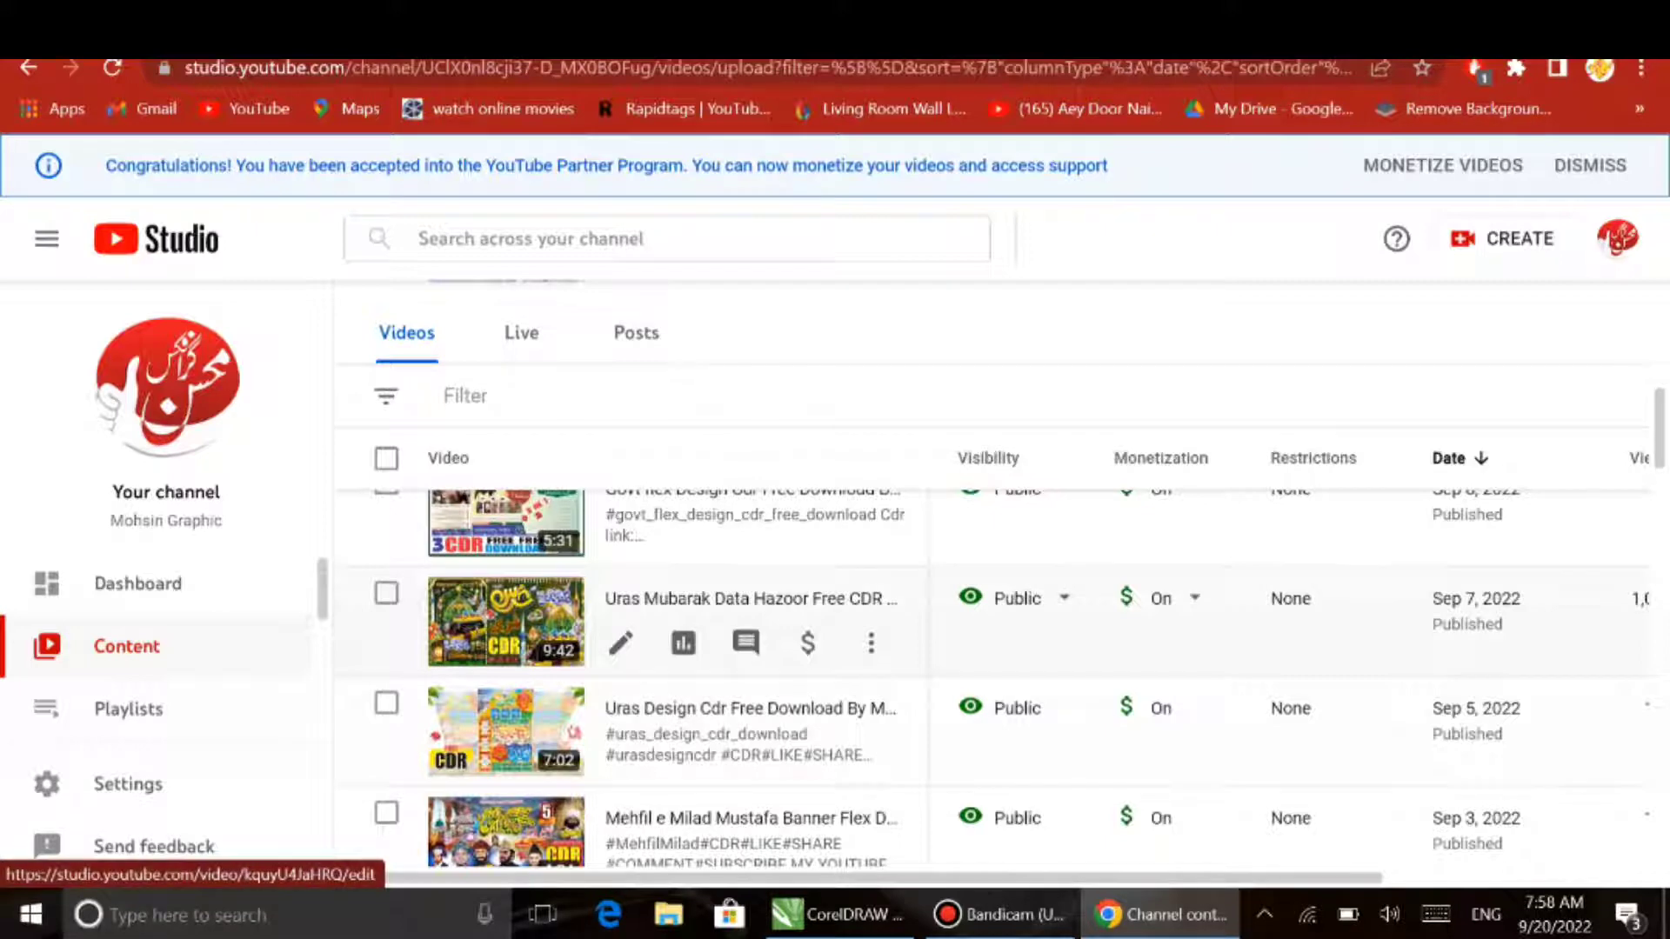
{"action": "left_click_drag", "start_coordinate": [809, 878], "coordinate": [902, 878]}
{"action": "scroll", "coordinate": [1000, 679], "scroll_direction": "right", "scroll_amount": 3}
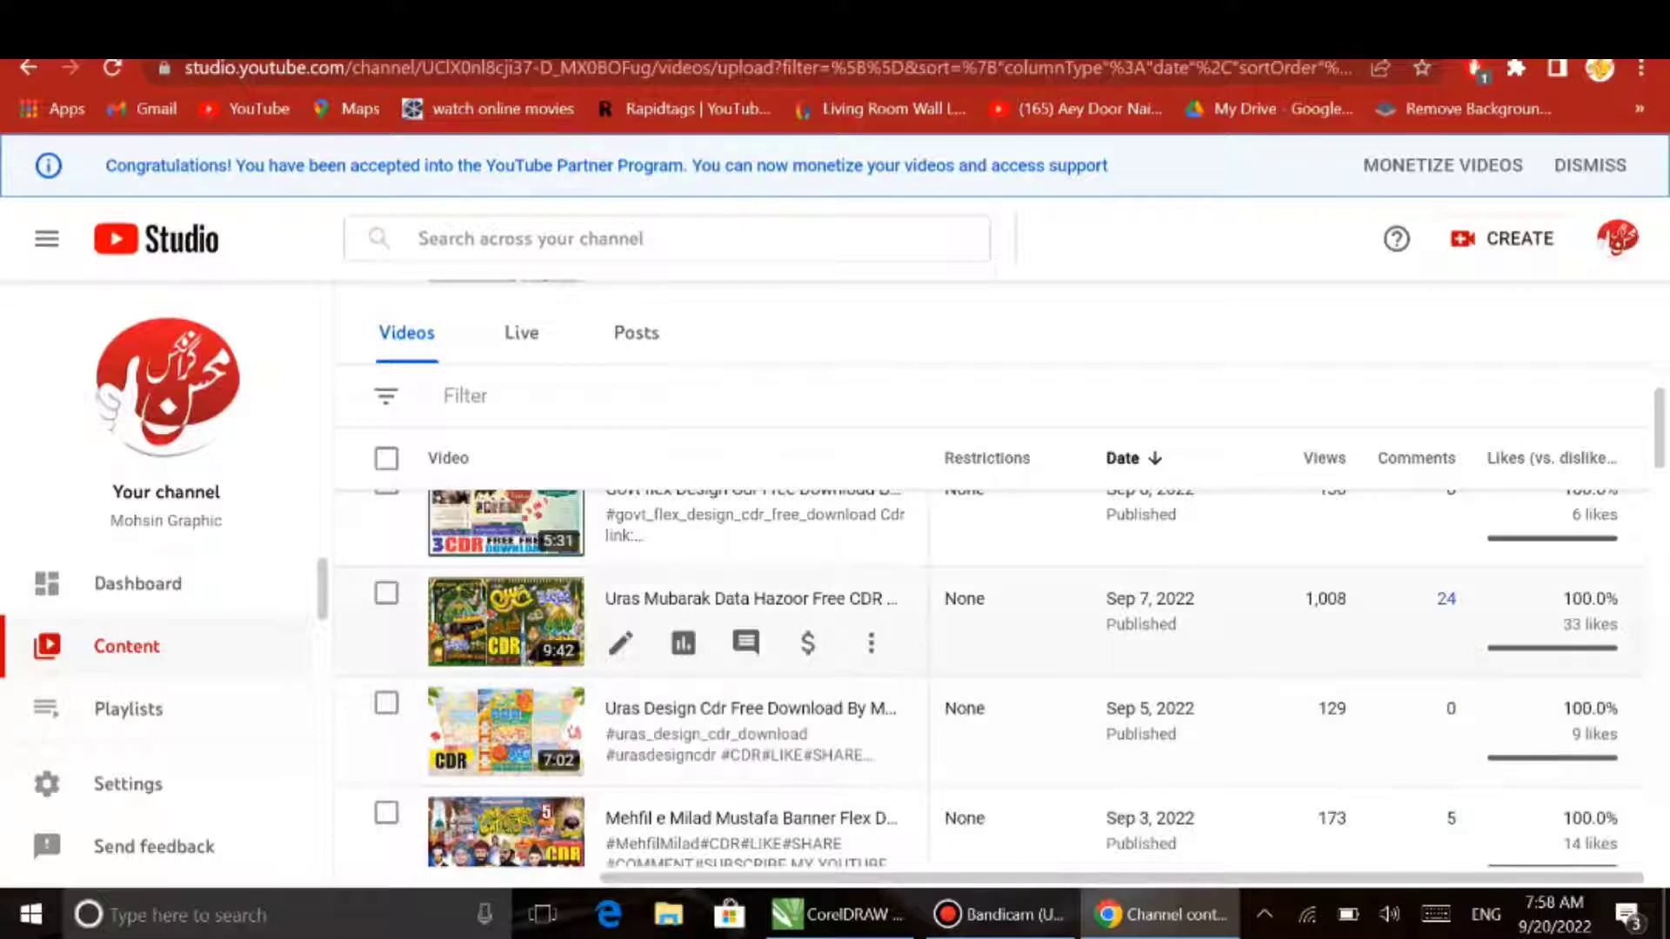
{"action": "left_click", "coordinate": [620, 642]}
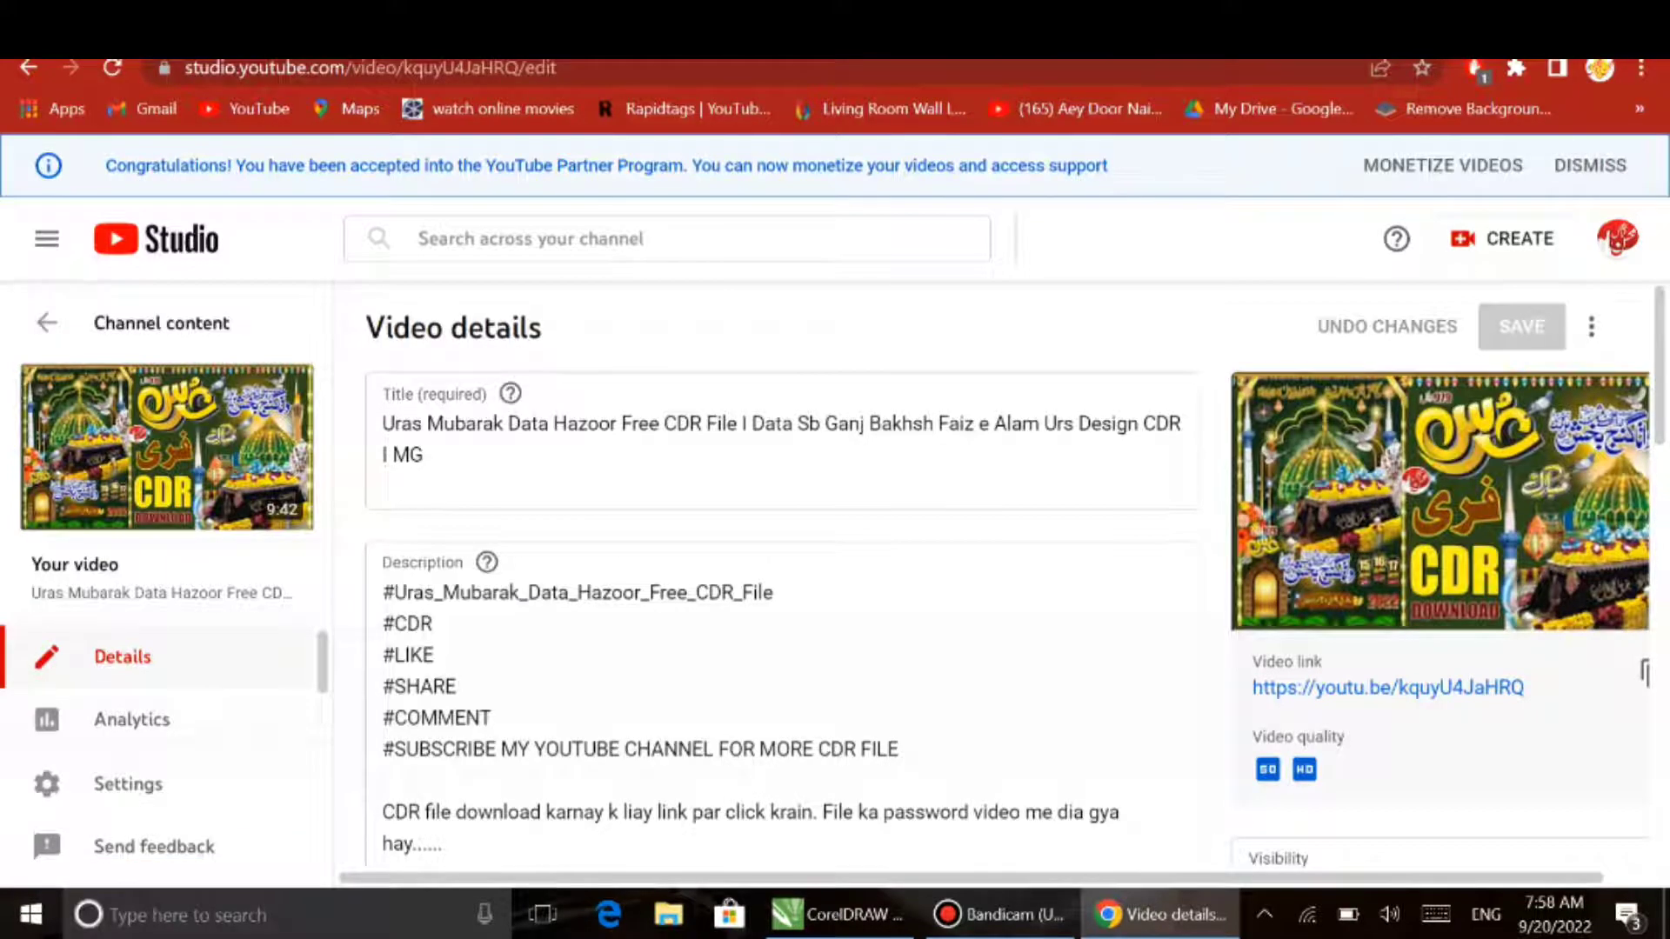
Examine the video's description, CDR download link and thumbnail, and show the desktop.
{"action": "scroll", "coordinate": [783, 609], "scroll_direction": "down", "scroll_amount": 15}
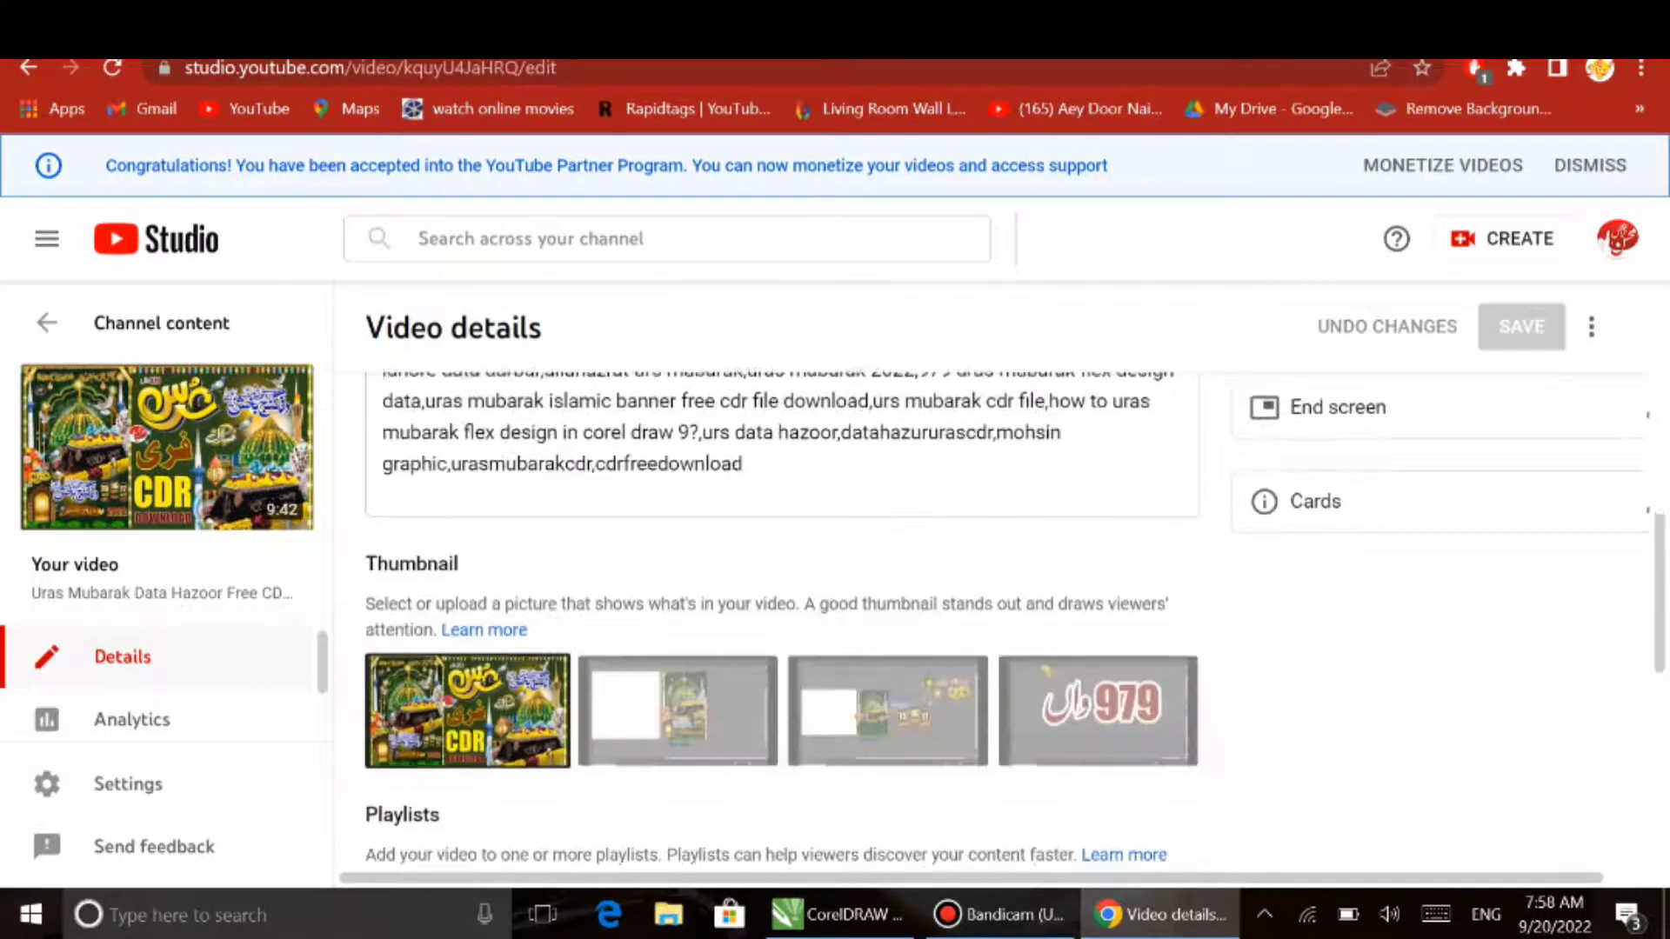
{"action": "scroll", "coordinate": [783, 609], "scroll_direction": "up", "scroll_amount": 15}
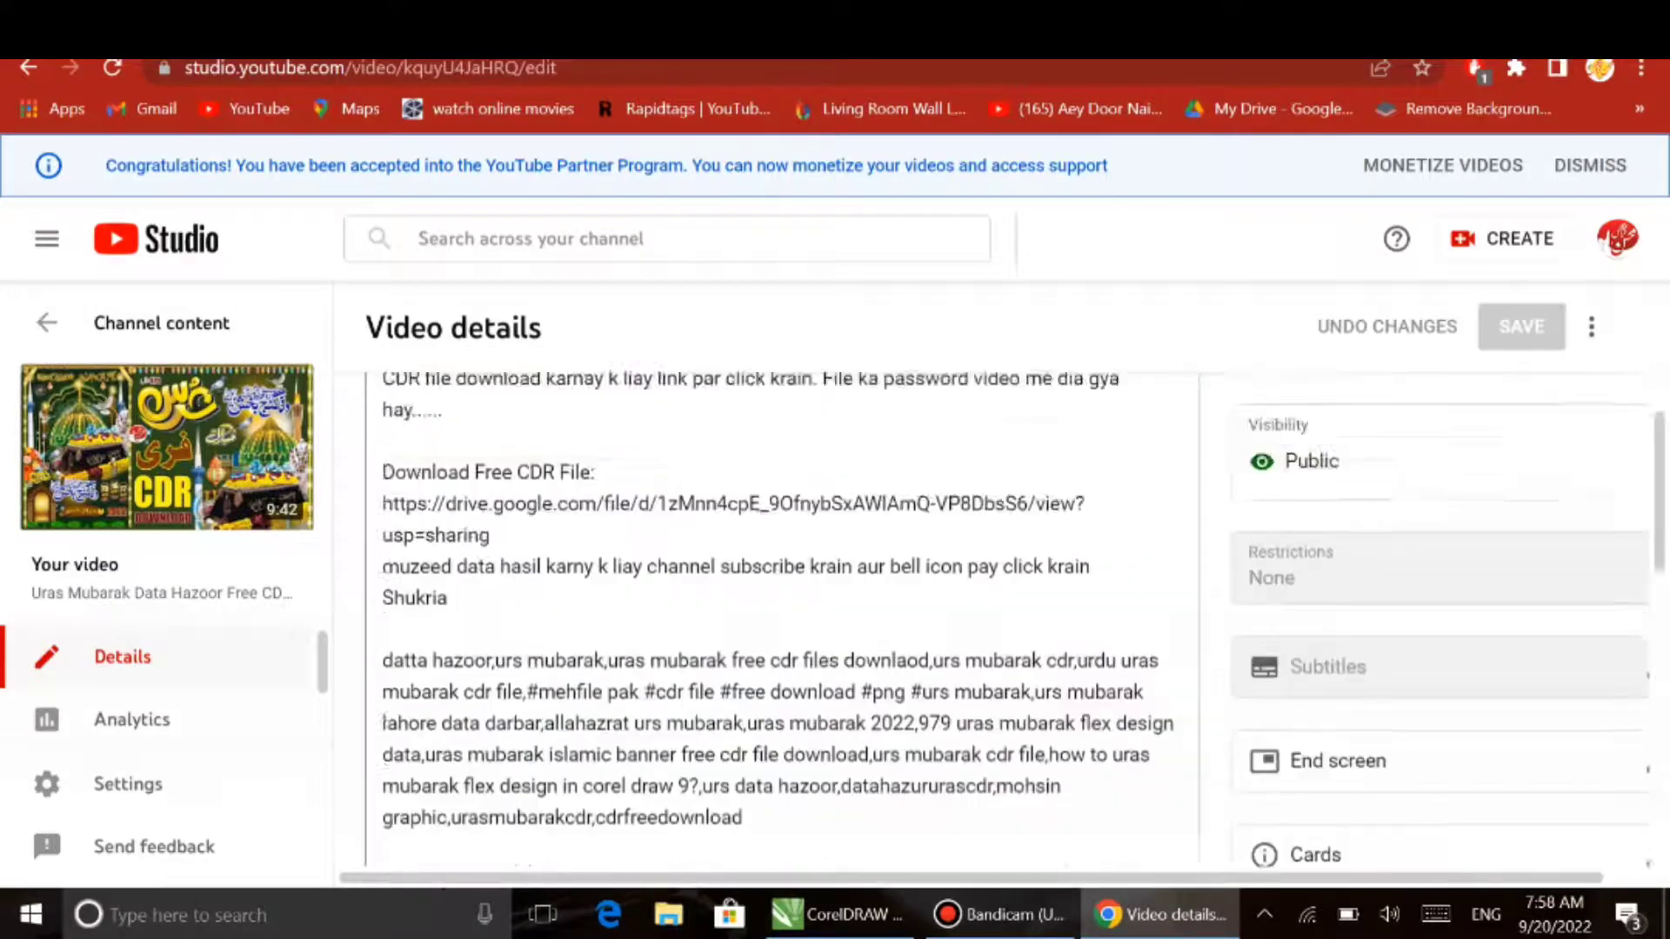
{"action": "key", "text": "super+d"}
{"action": "right_click", "coordinate": [501, 328]}
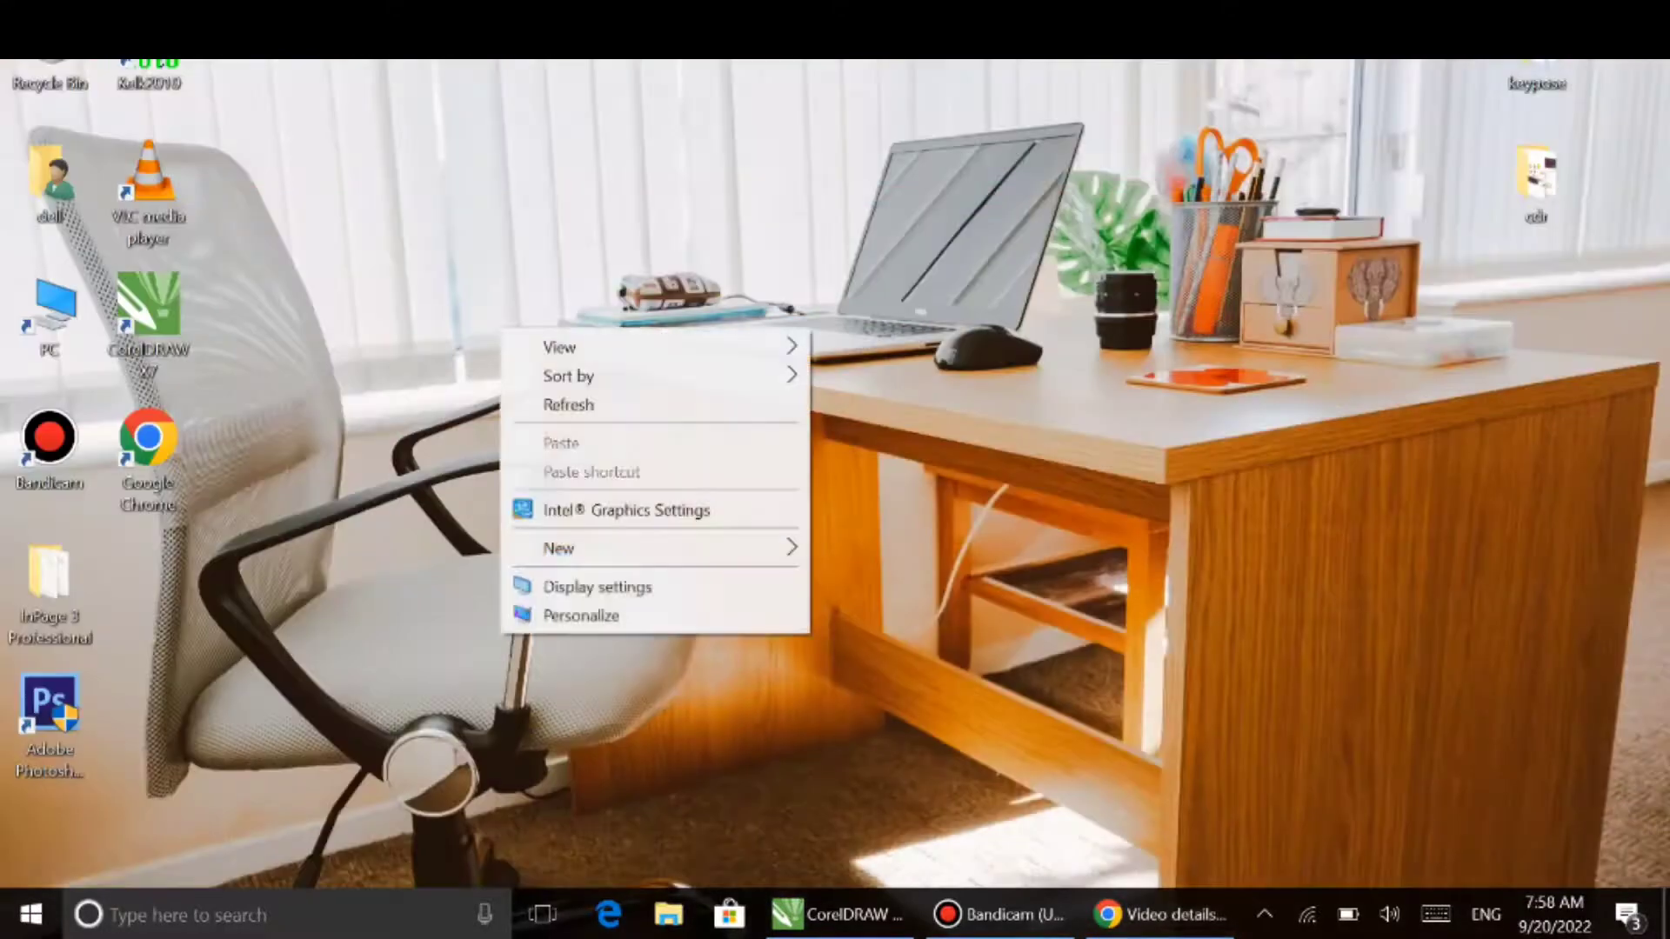
{"action": "left_click", "coordinate": [567, 403]}
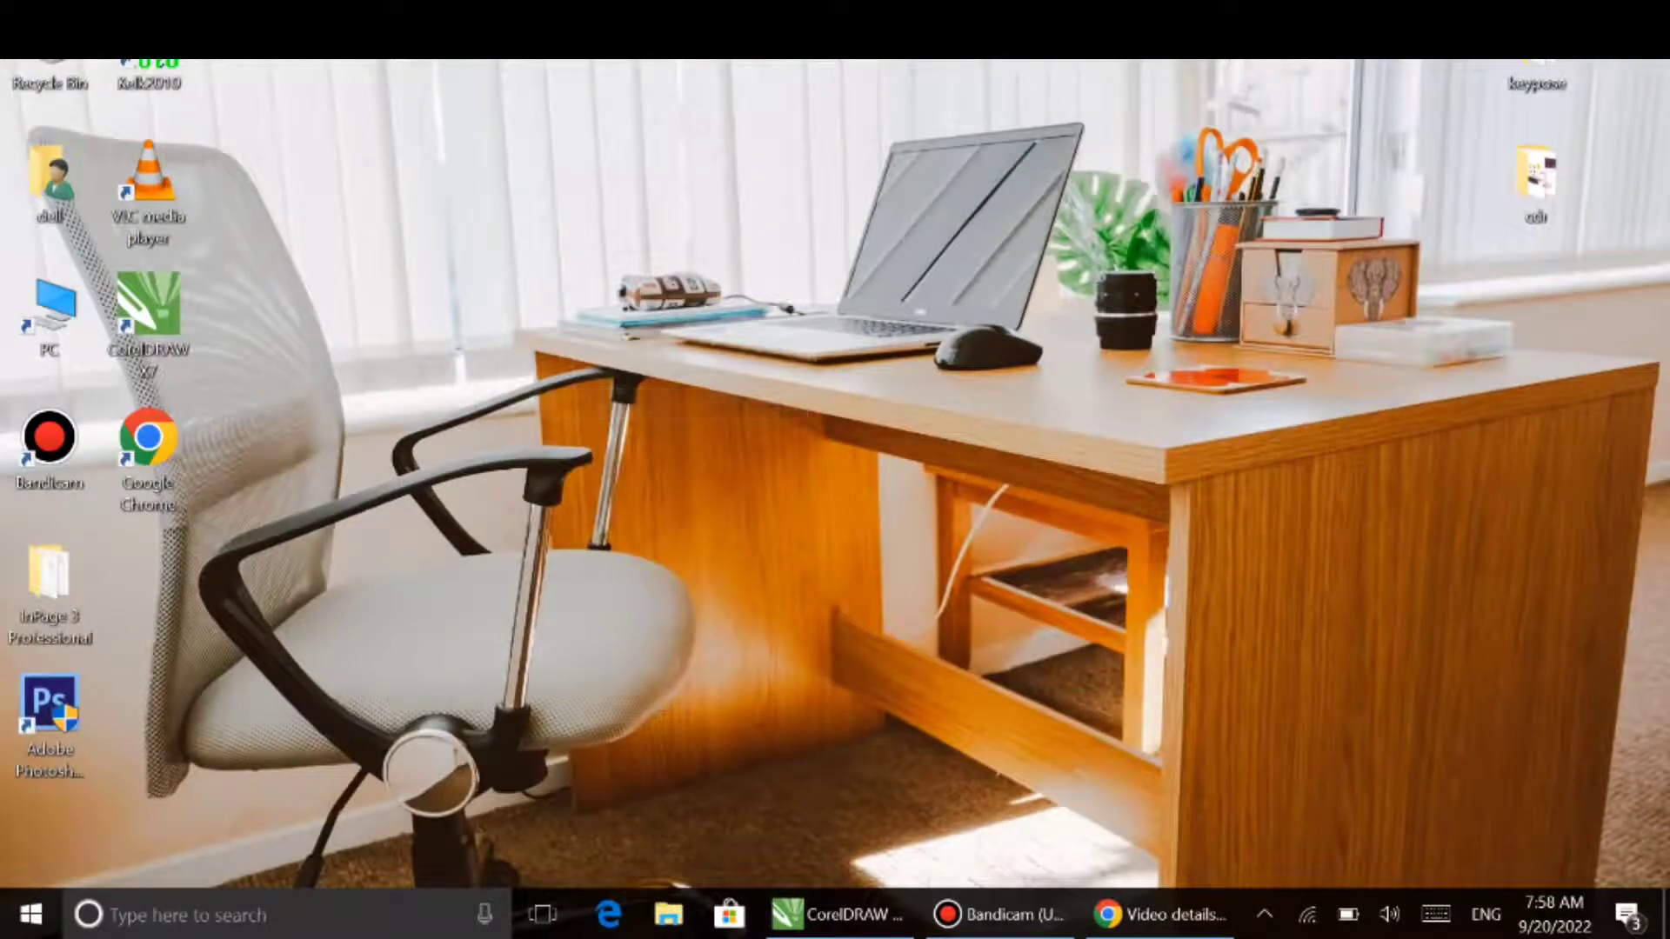
{"action": "right_click", "coordinate": [255, 357]}
{"action": "left_click", "coordinate": [313, 434]}
{"action": "left_click", "coordinate": [837, 914]}
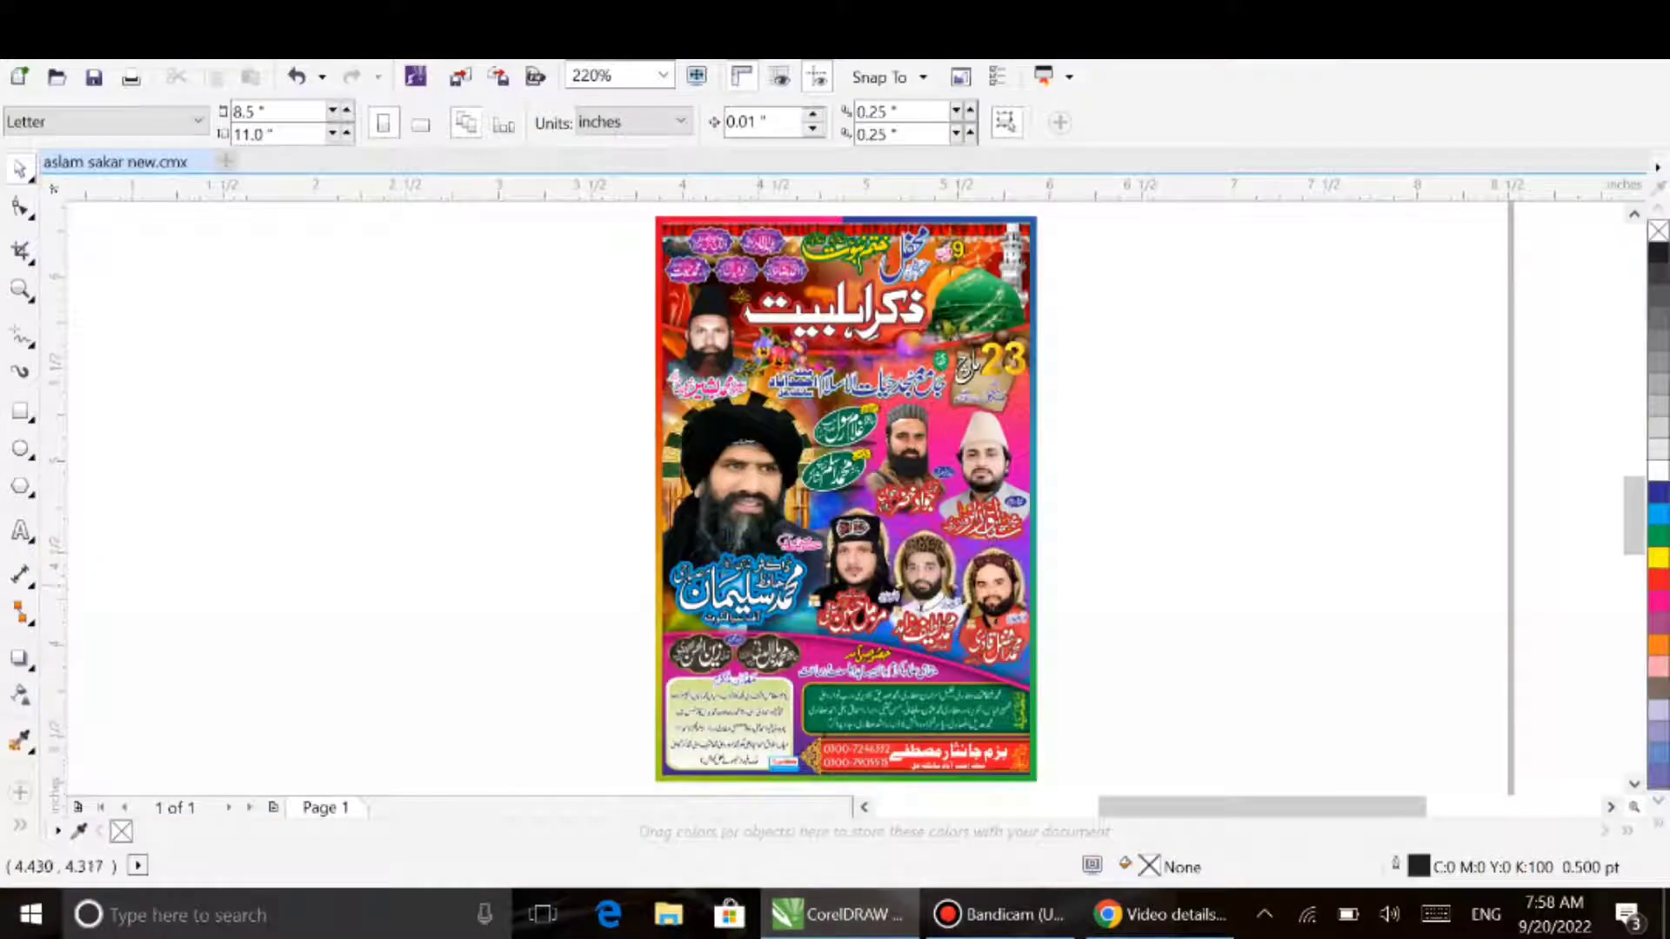
{"action": "key", "text": "F4"}
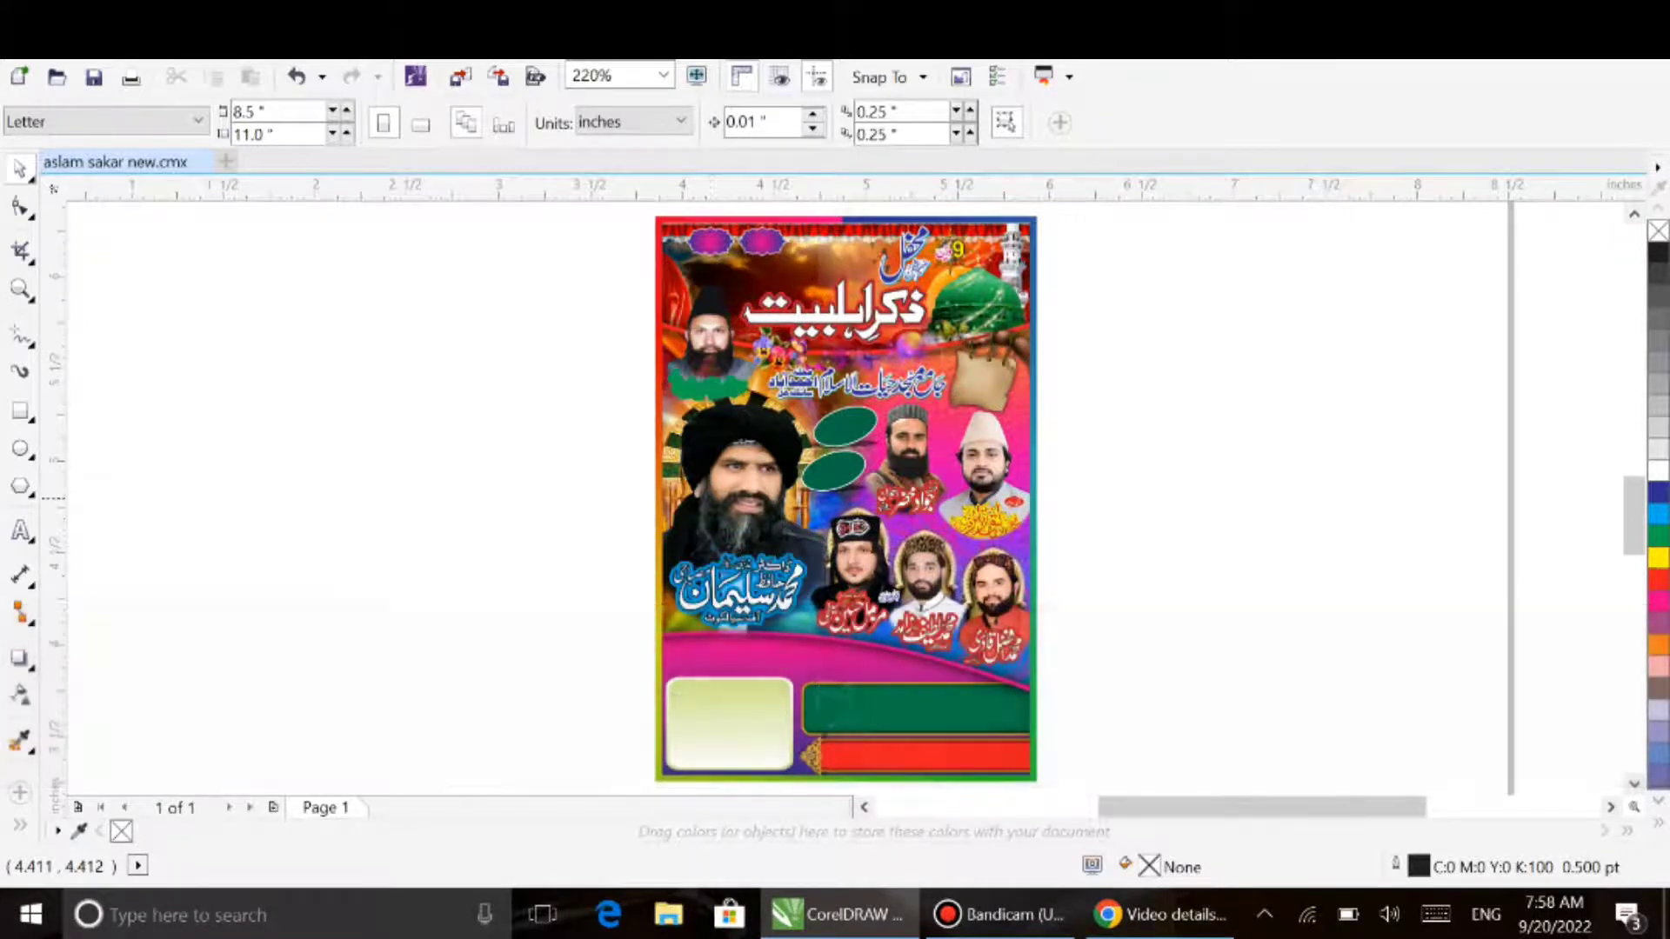
{"action": "left_click", "coordinate": [712, 498]}
{"action": "scroll", "coordinate": [715, 556], "scroll_direction": "up", "scroll_amount": 4}
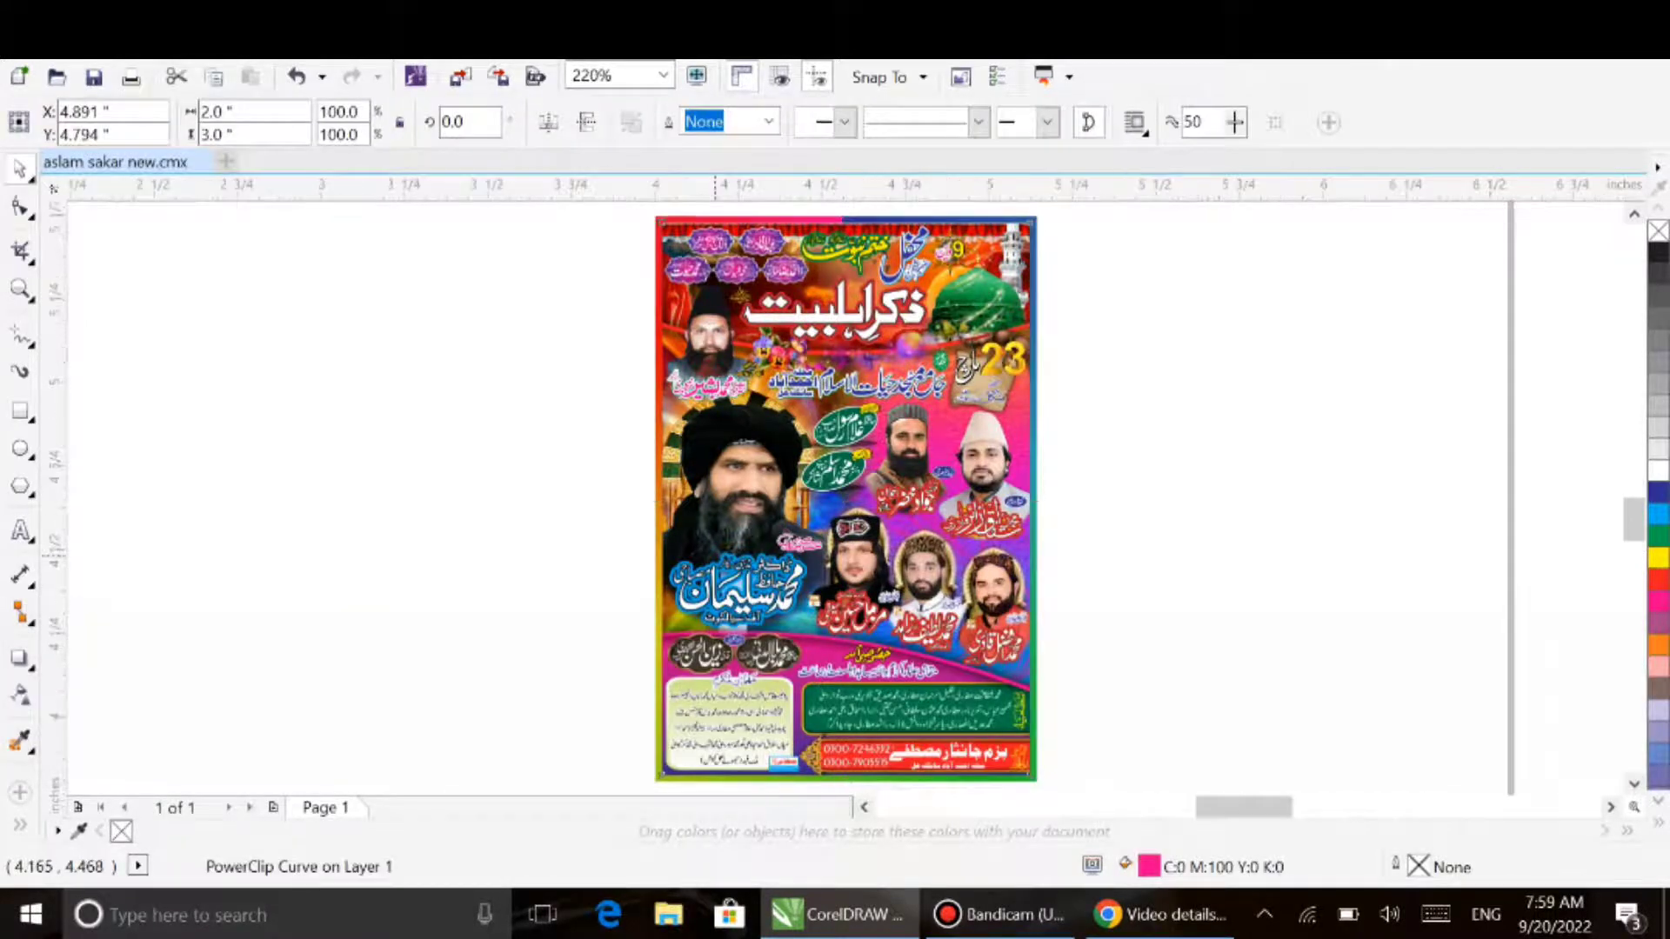
{"action": "scroll", "coordinate": [709, 600], "scroll_direction": "up", "scroll_amount": 3}
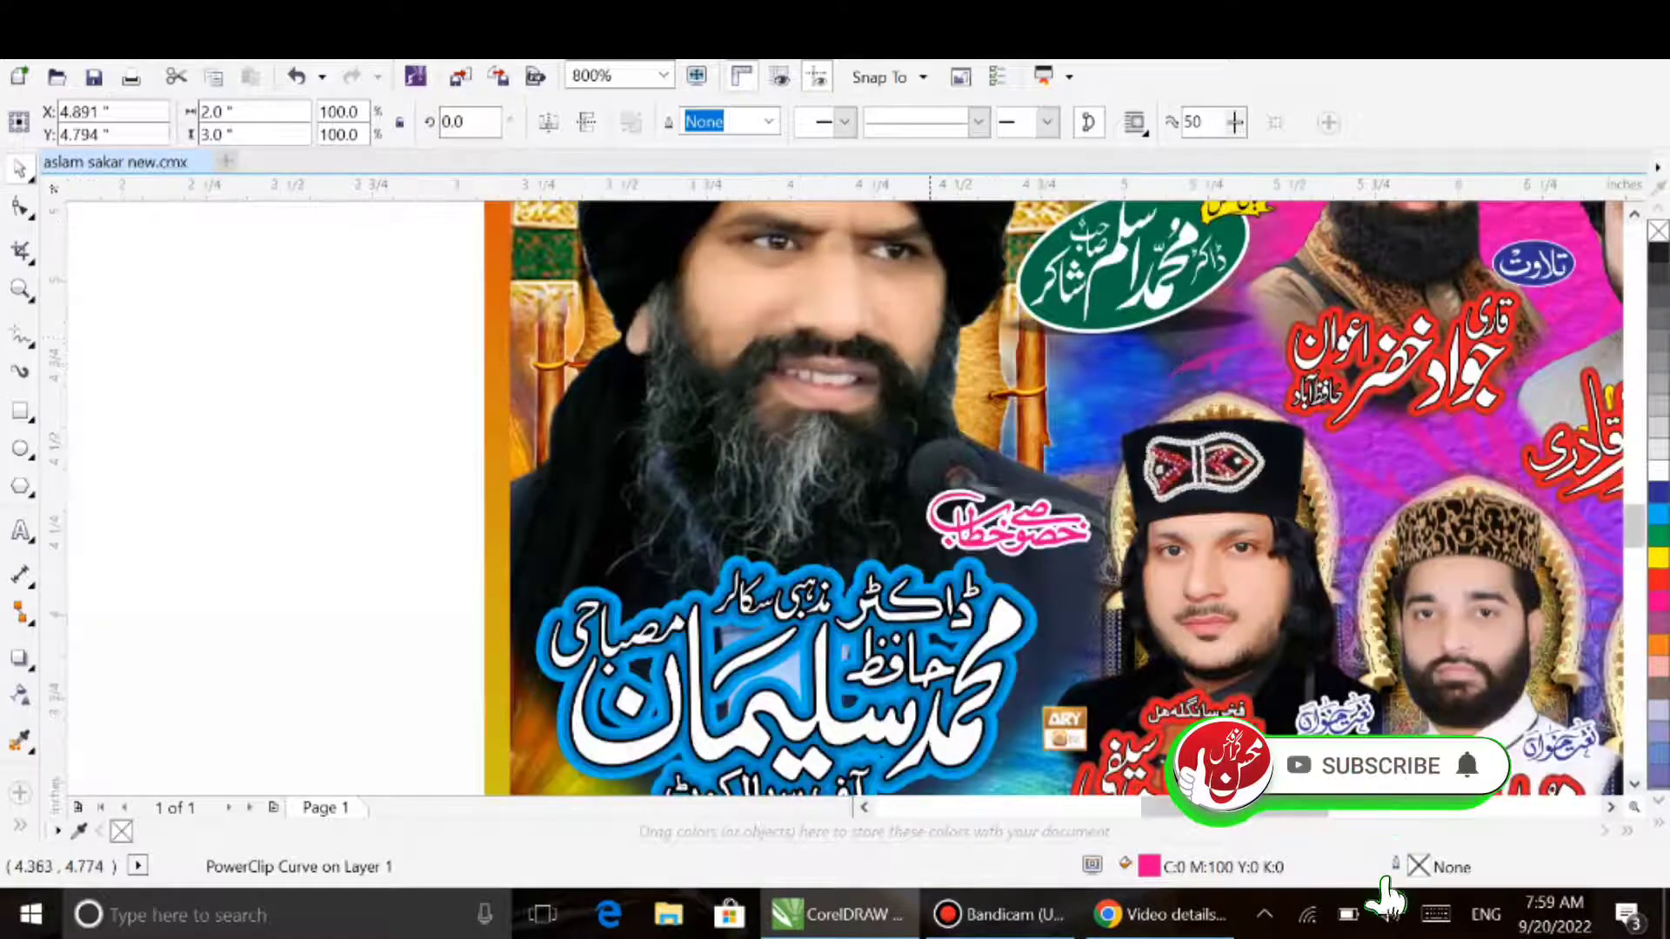
{"action": "scroll", "coordinate": [983, 356], "scroll_direction": "down", "scroll_amount": 1}
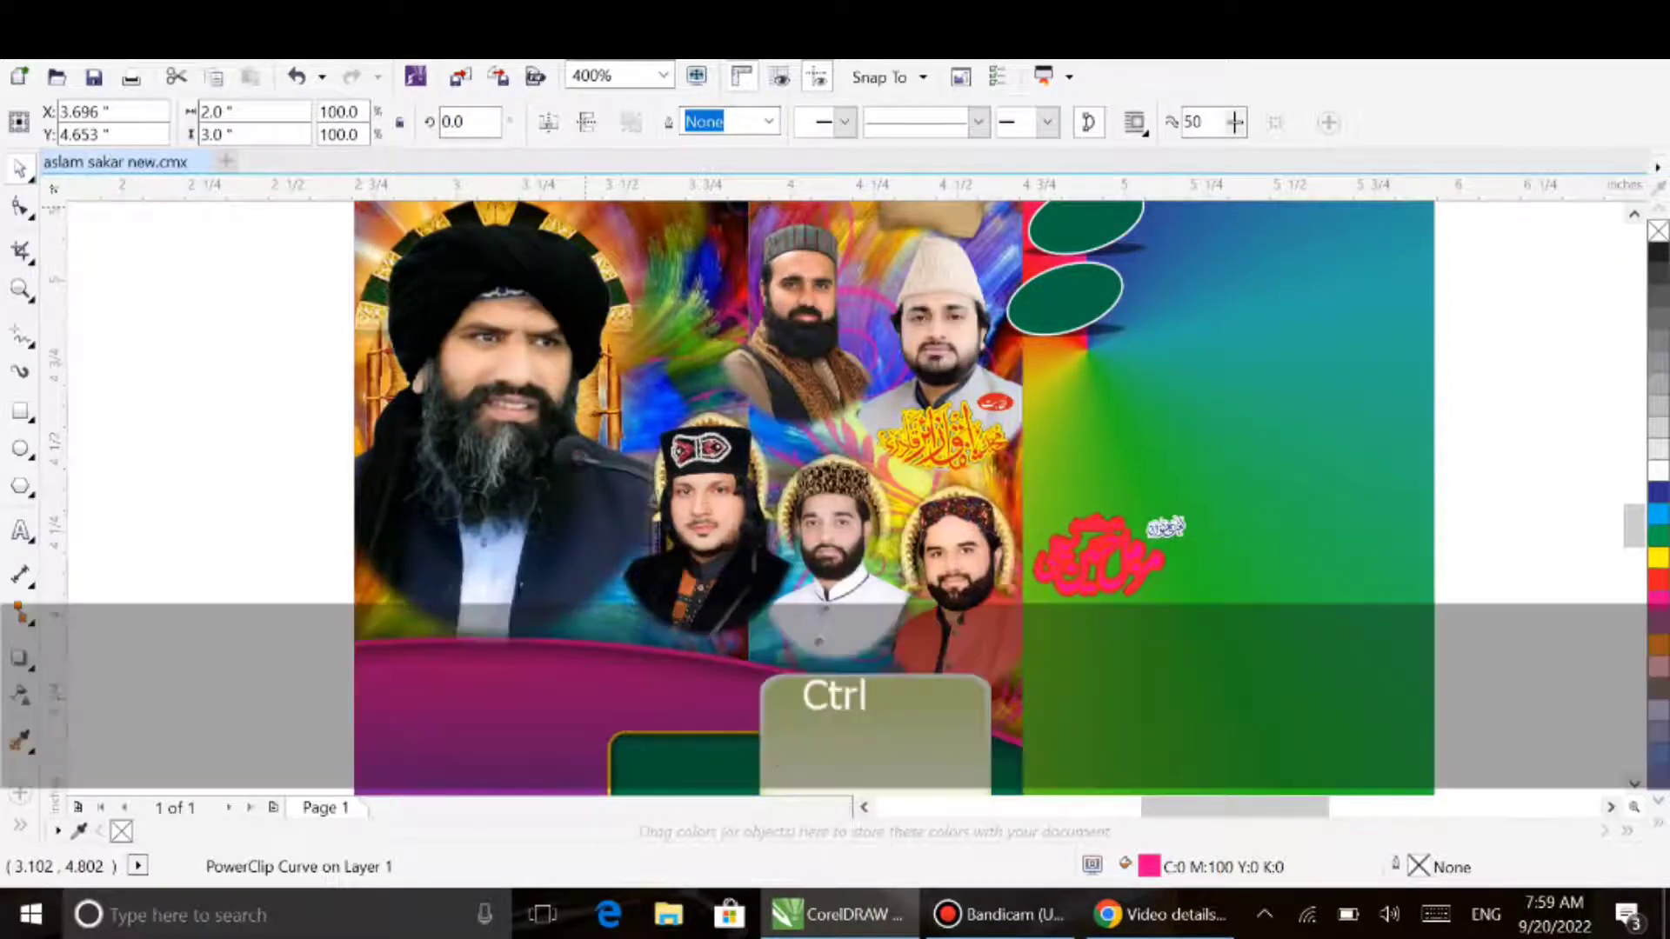
Ungroup the poster and move its rainbow gradient background rectangle clear of the artwork, to about X 8.2 in, Y 4.1 in.
{"action": "key", "text": "ctrl+u"}
{"action": "left_click", "coordinate": [303, 367]}
{"action": "left_click", "coordinate": [494, 364]}
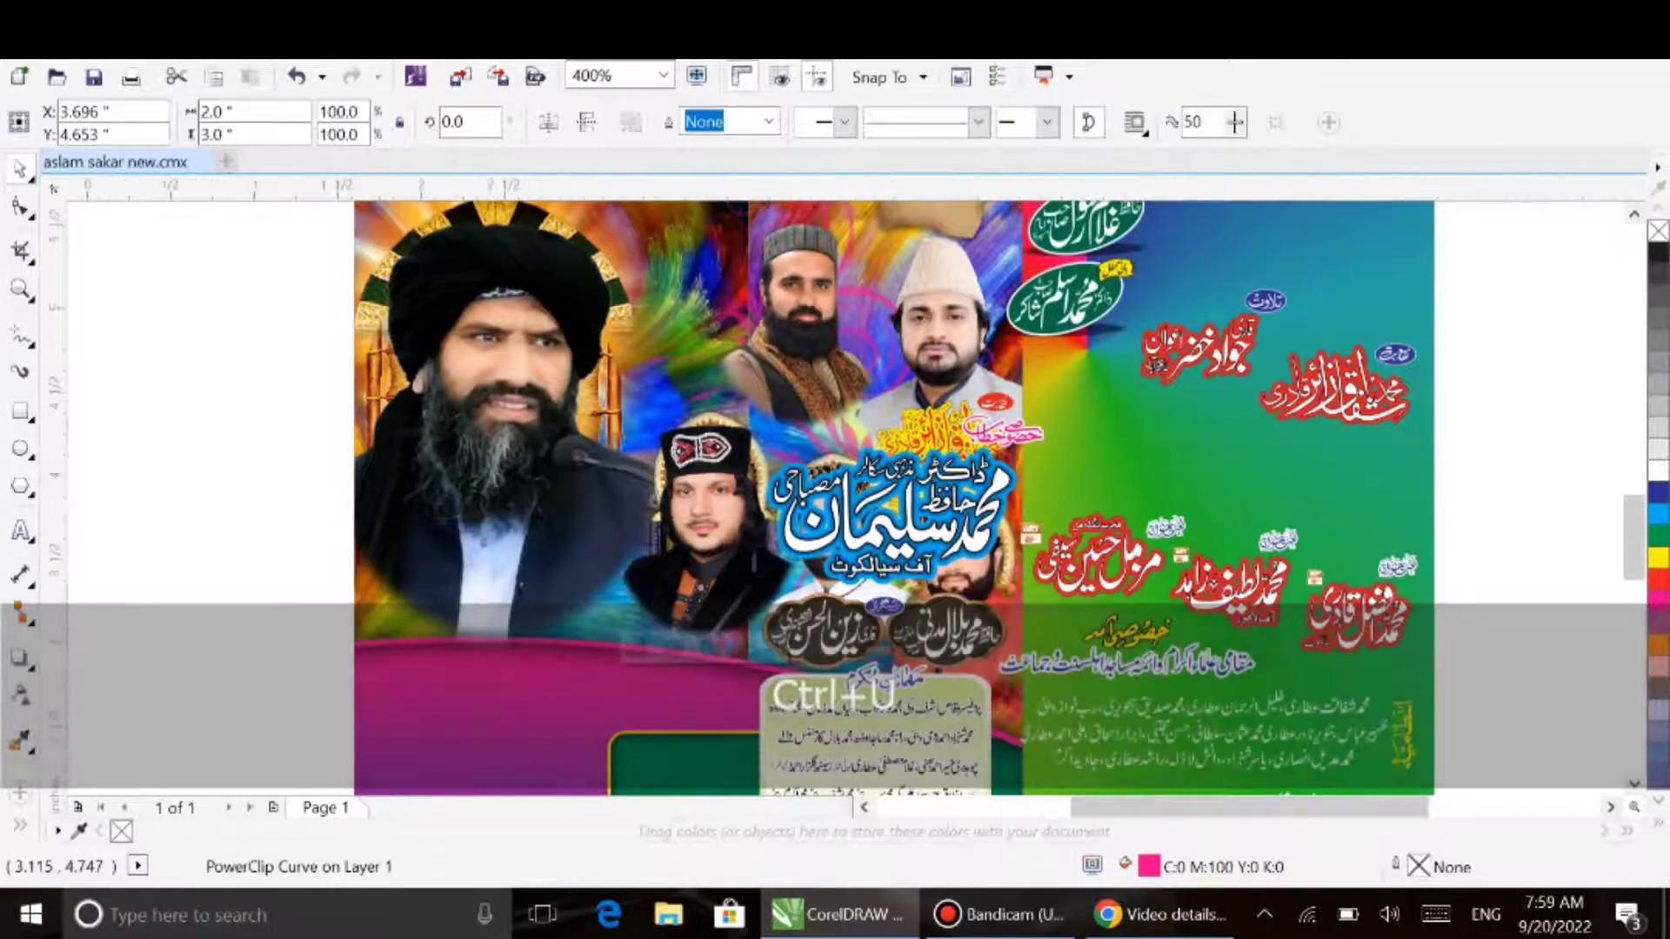
{"action": "scroll", "coordinate": [765, 331], "scroll_direction": "down", "scroll_amount": 2}
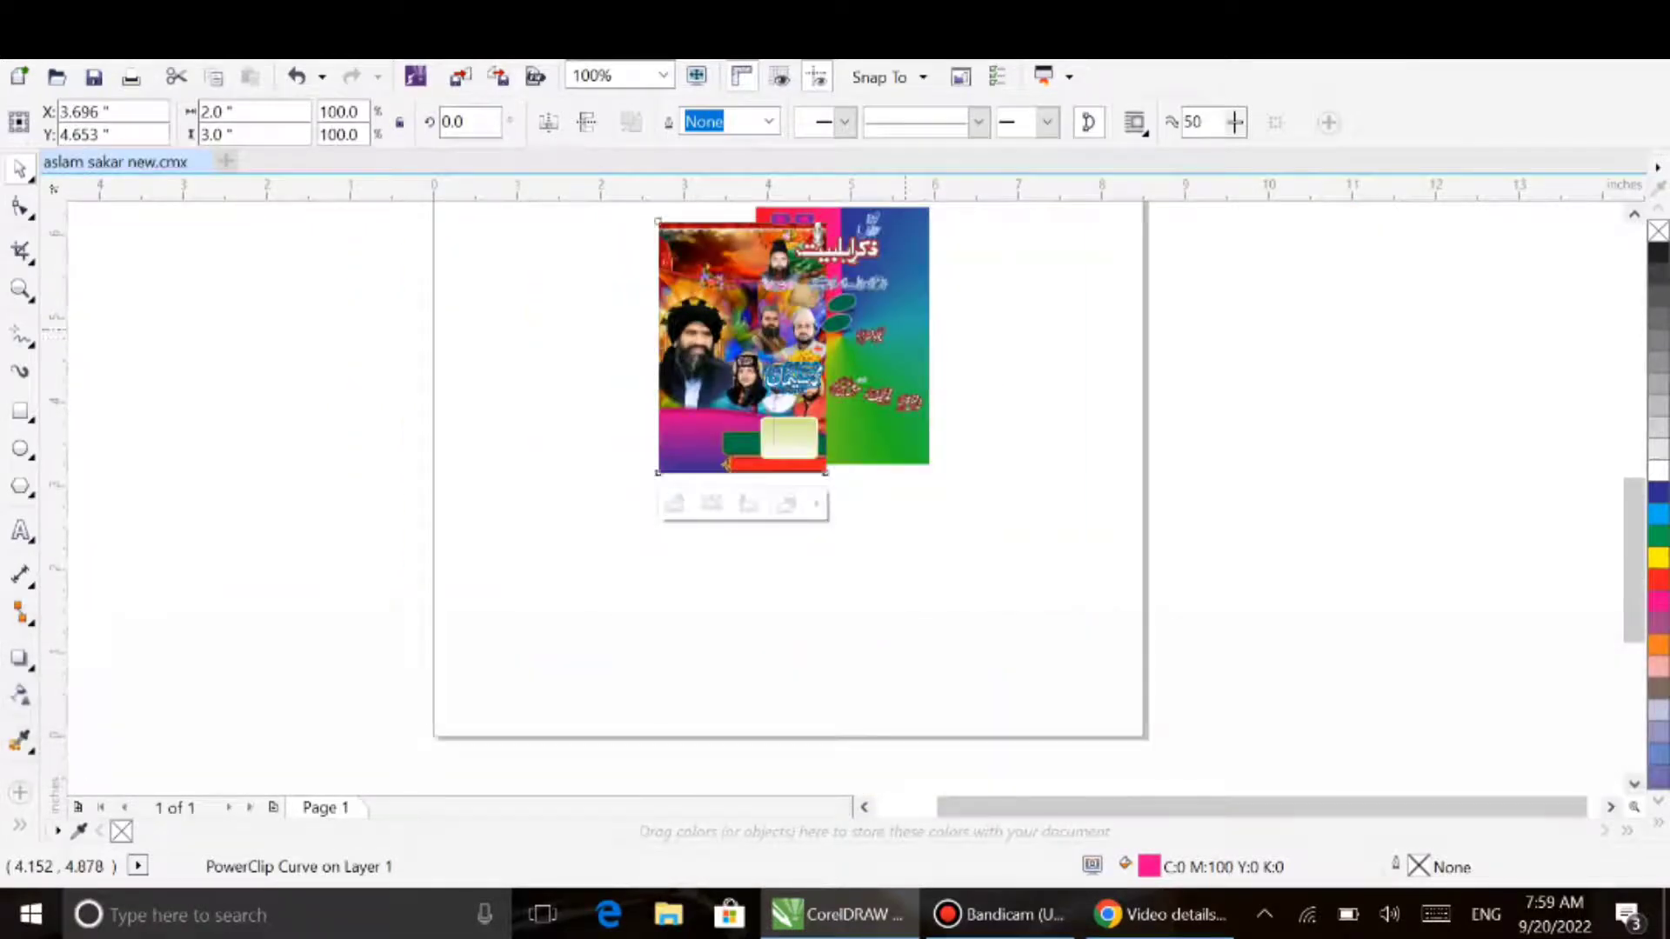
{"action": "left_click_drag", "start_coordinate": [878, 383], "coordinate": [1183, 384]}
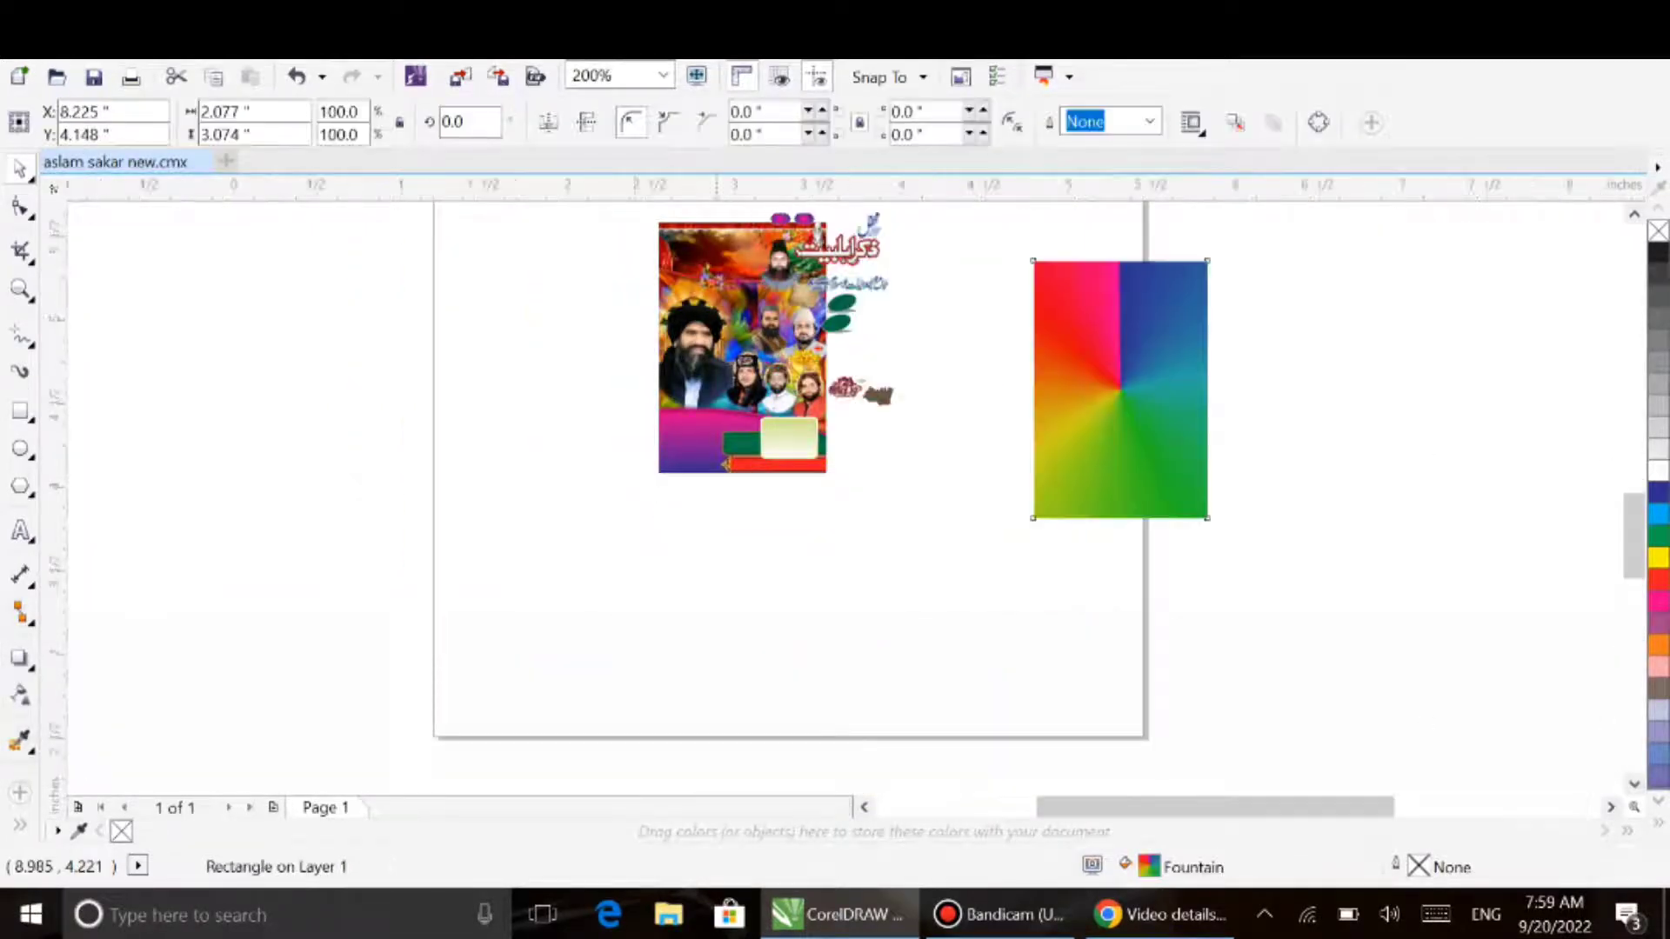
Move the PowerClip artwork with the portraits away from the Urdu text elements, to about X 1.5 in.
{"action": "key", "text": "F4"}
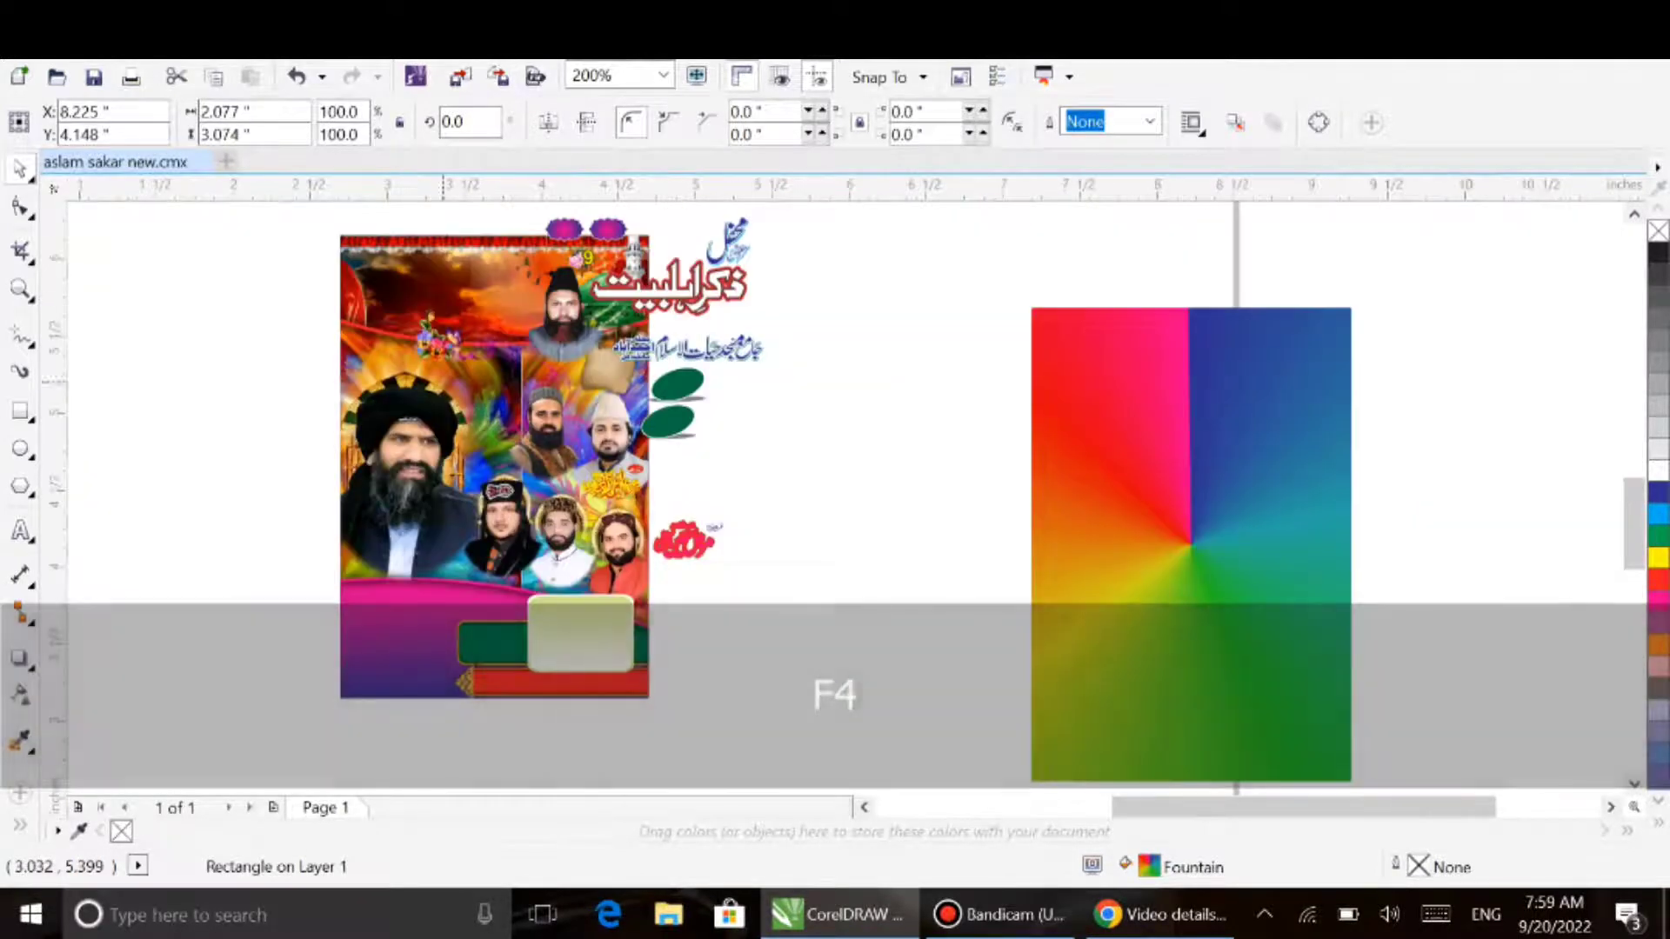
{"action": "left_click_drag", "start_coordinate": [445, 250], "coordinate": [103, 243]}
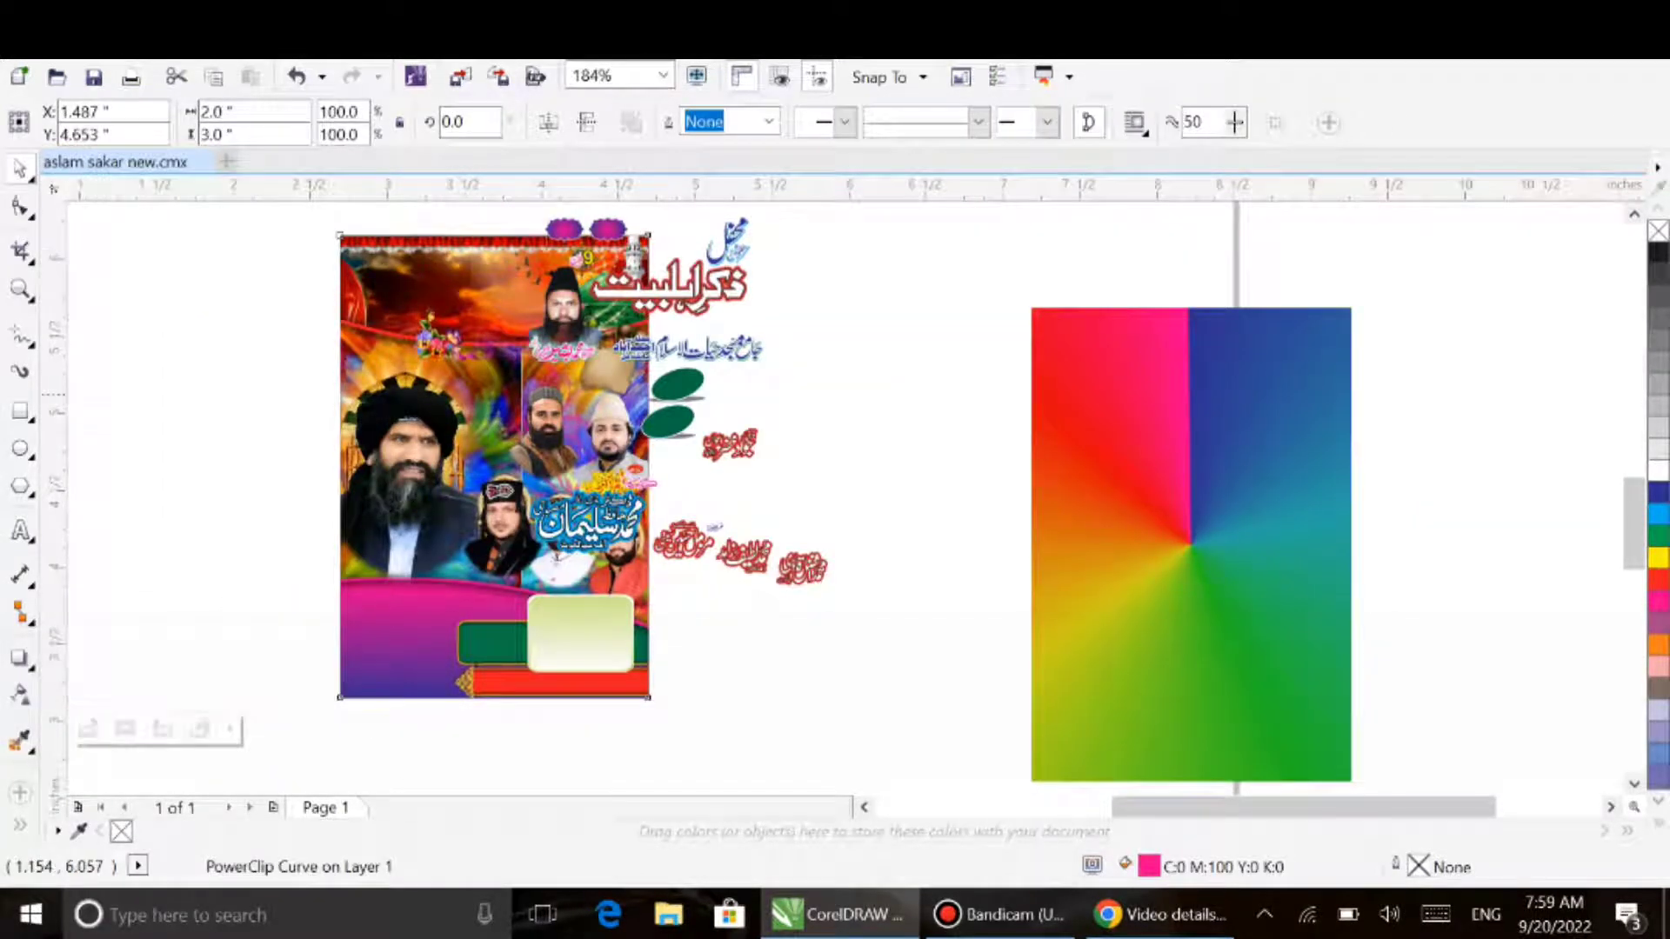
{"action": "scroll", "coordinate": [396, 339], "scroll_direction": "left", "scroll_amount": 8}
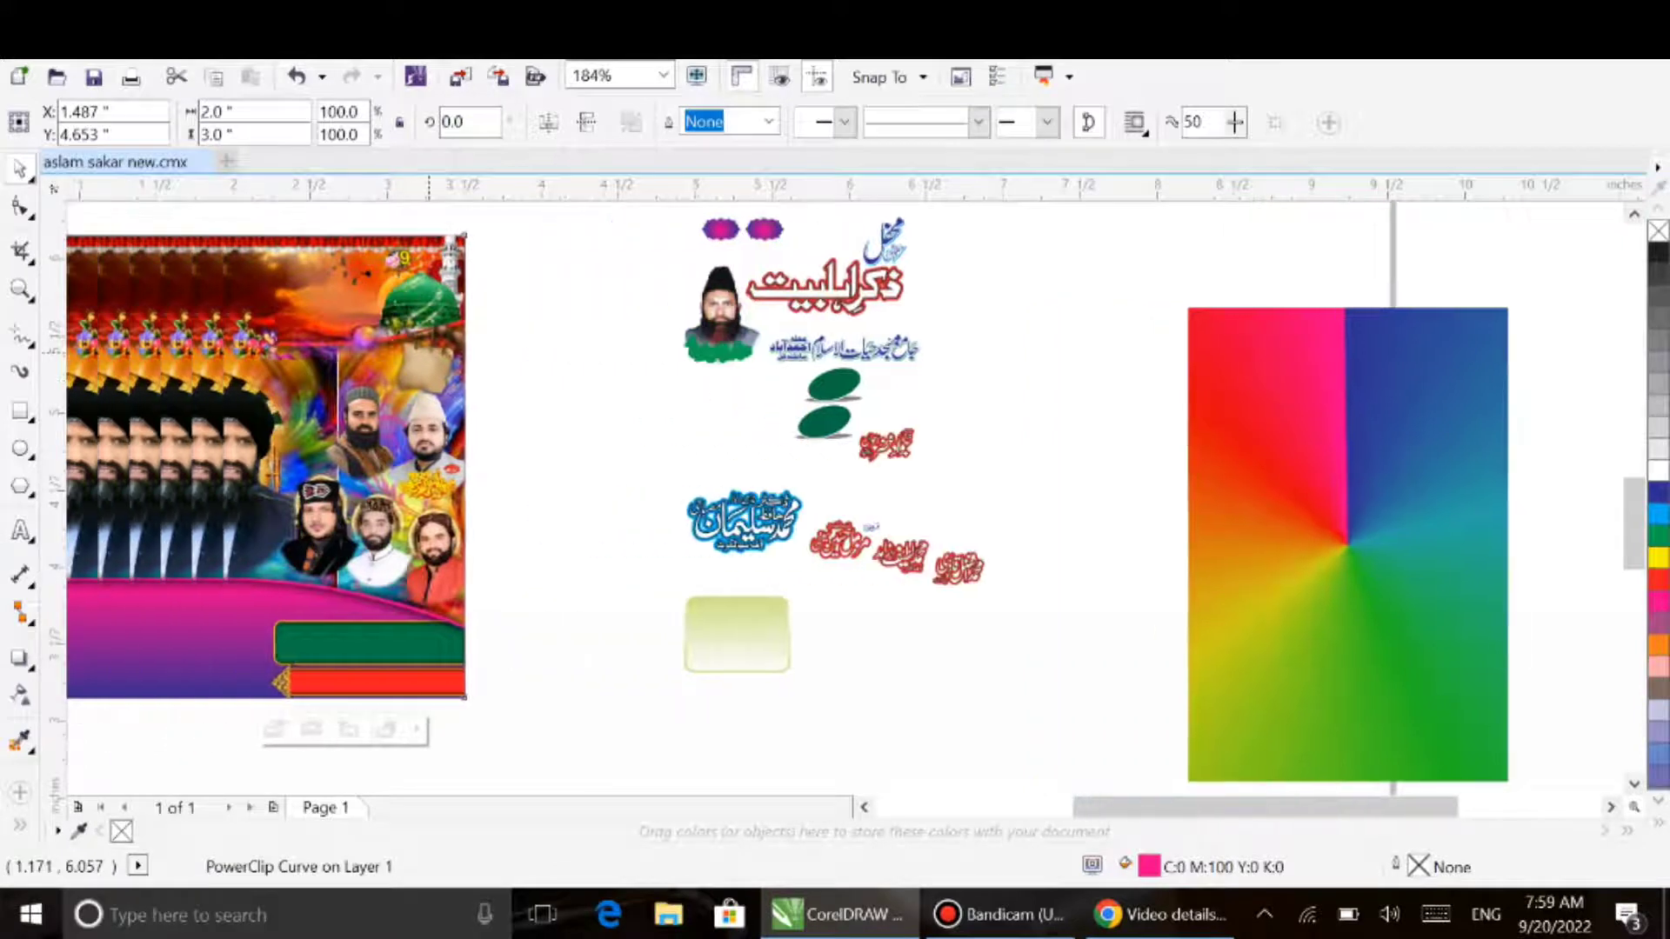
{"action": "left_click", "coordinate": [717, 508]}
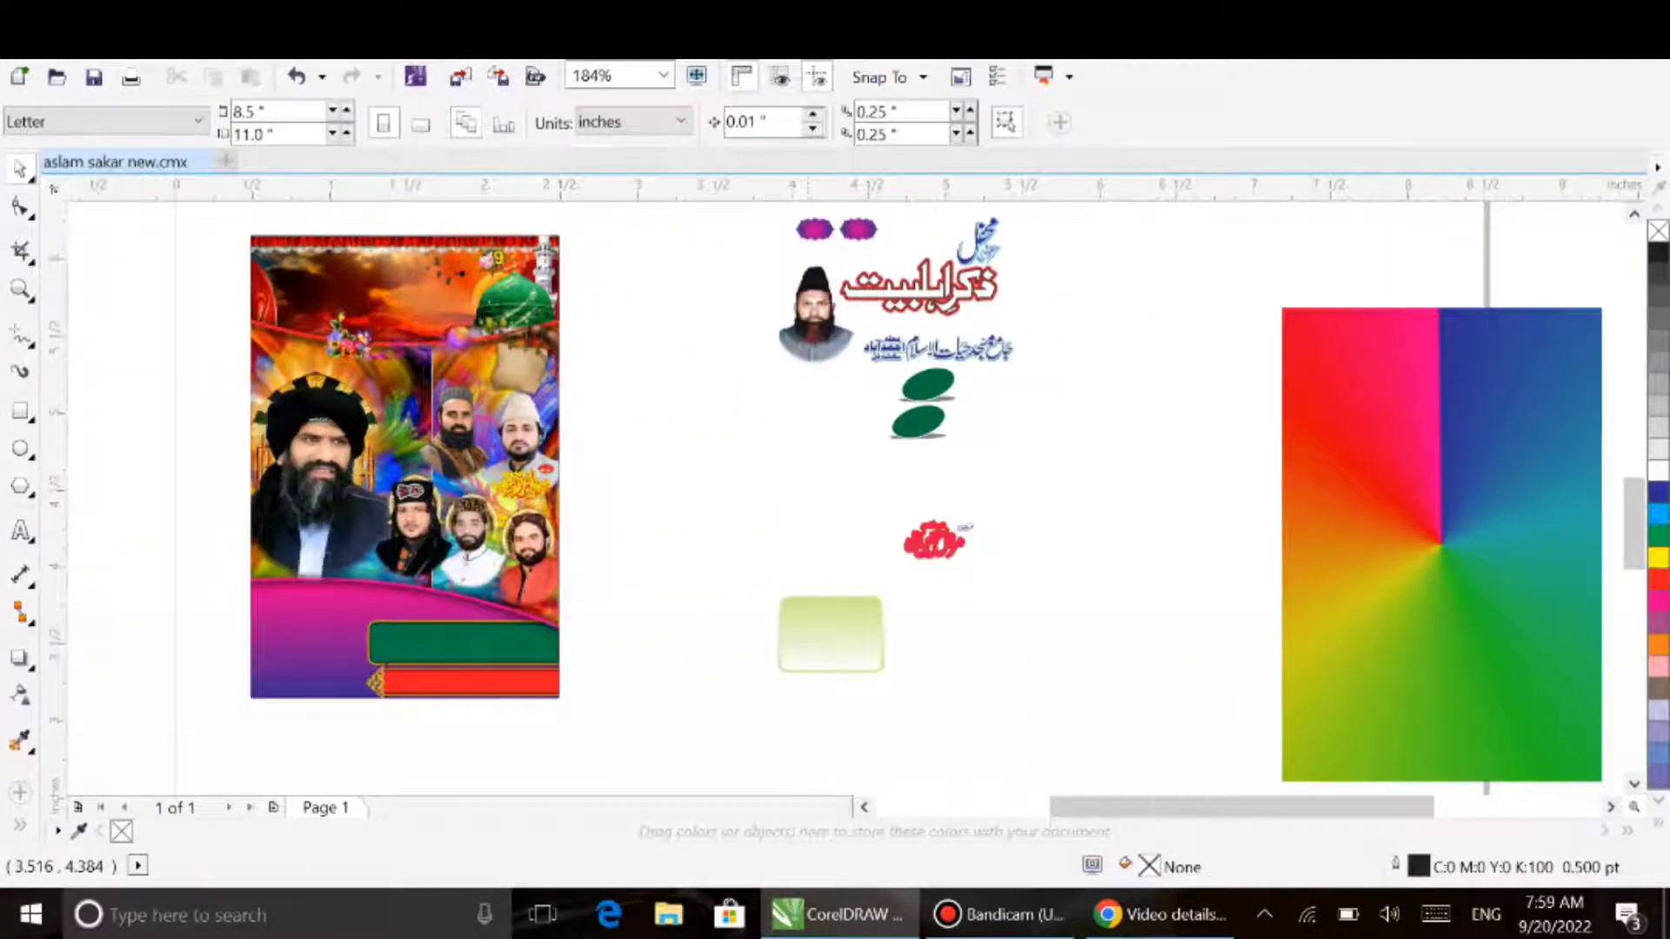
Examine the separated Urdu titles, name lettering, date and green oval labels up close, and return to the whole design.
{"action": "key", "text": "F2"}
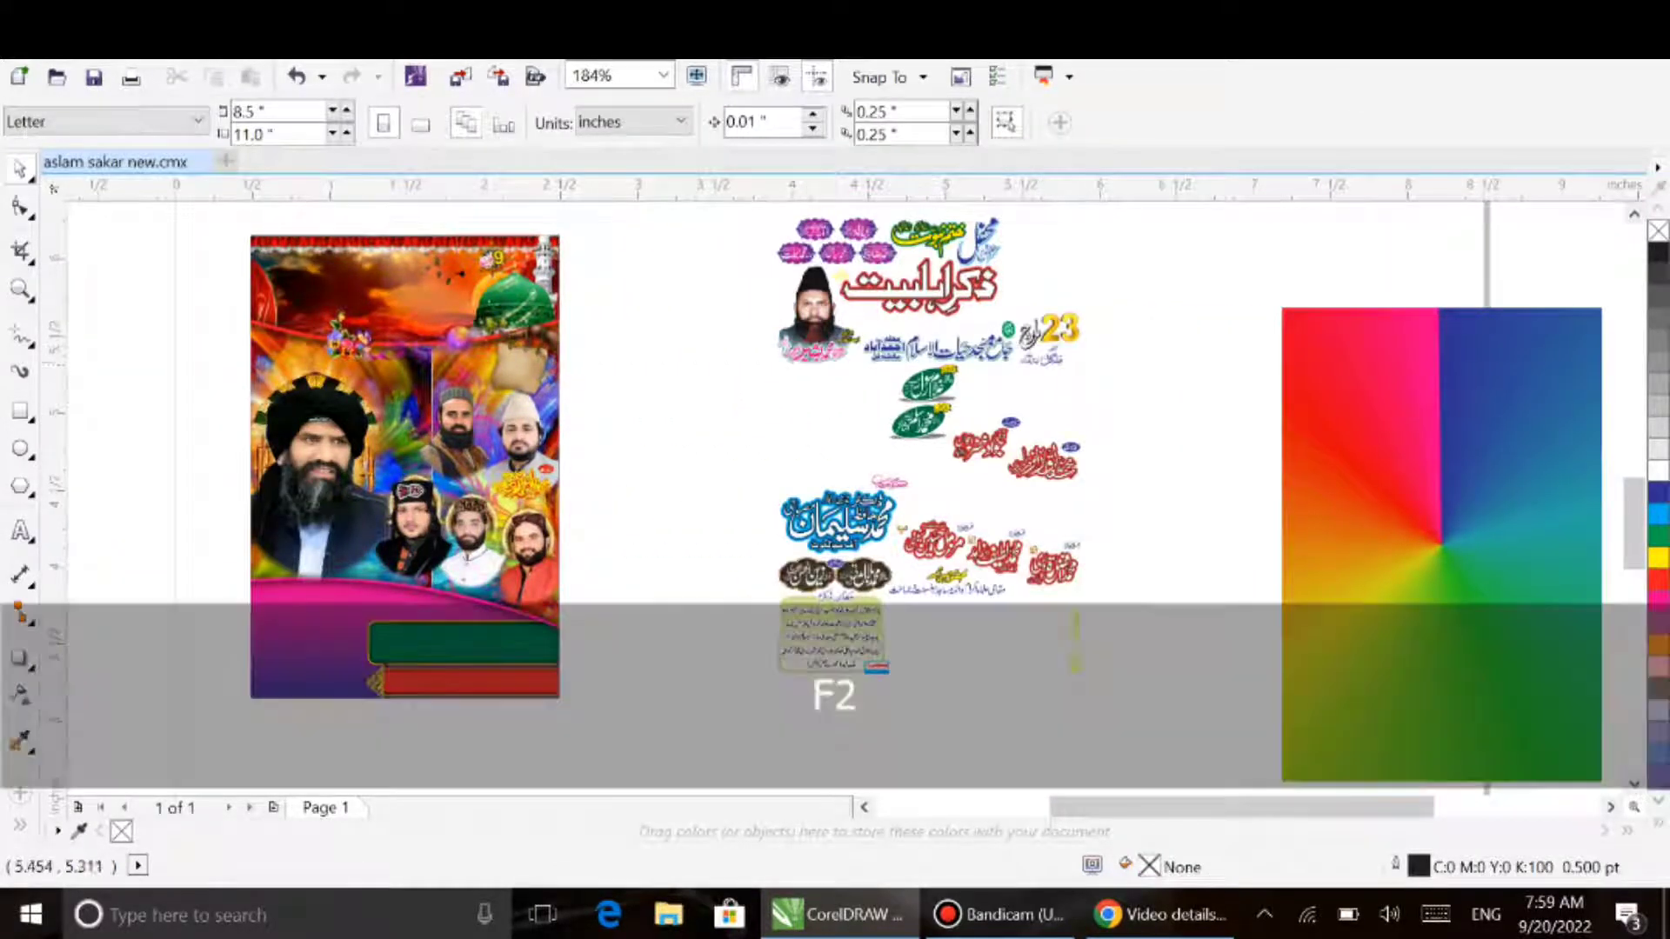
{"action": "left_click_drag", "start_coordinate": [848, 313], "coordinate": [1030, 376]}
{"action": "scroll", "coordinate": [887, 358], "scroll_direction": "down", "scroll_amount": 2}
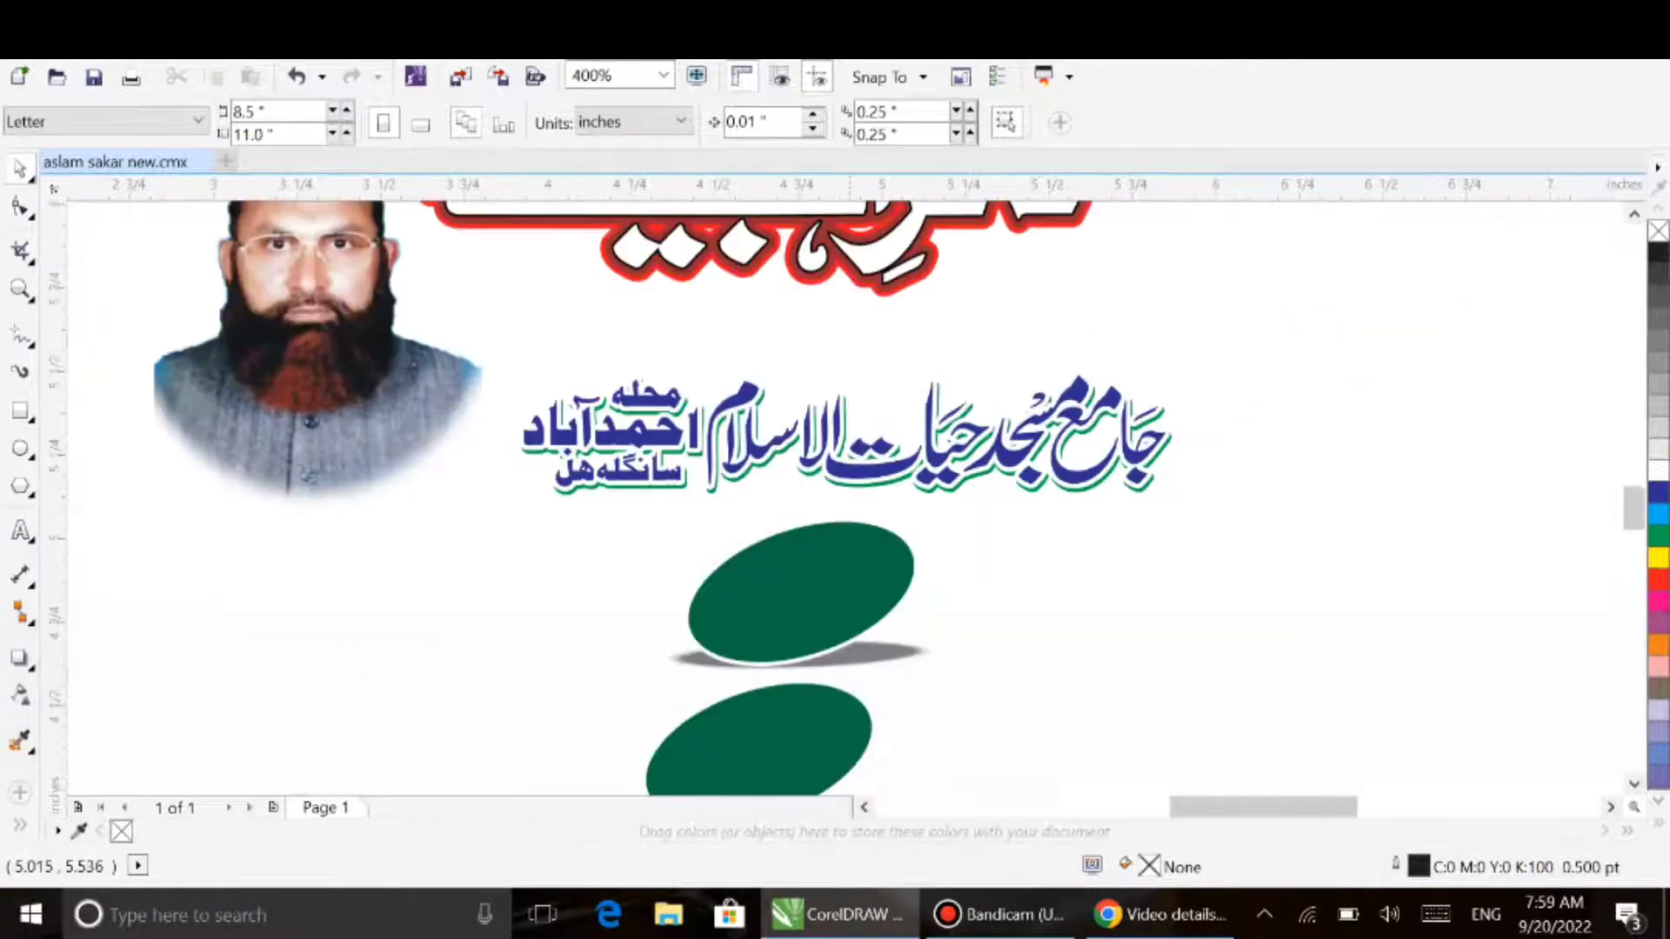
{"action": "scroll", "coordinate": [886, 360], "scroll_direction": "down", "scroll_amount": 1}
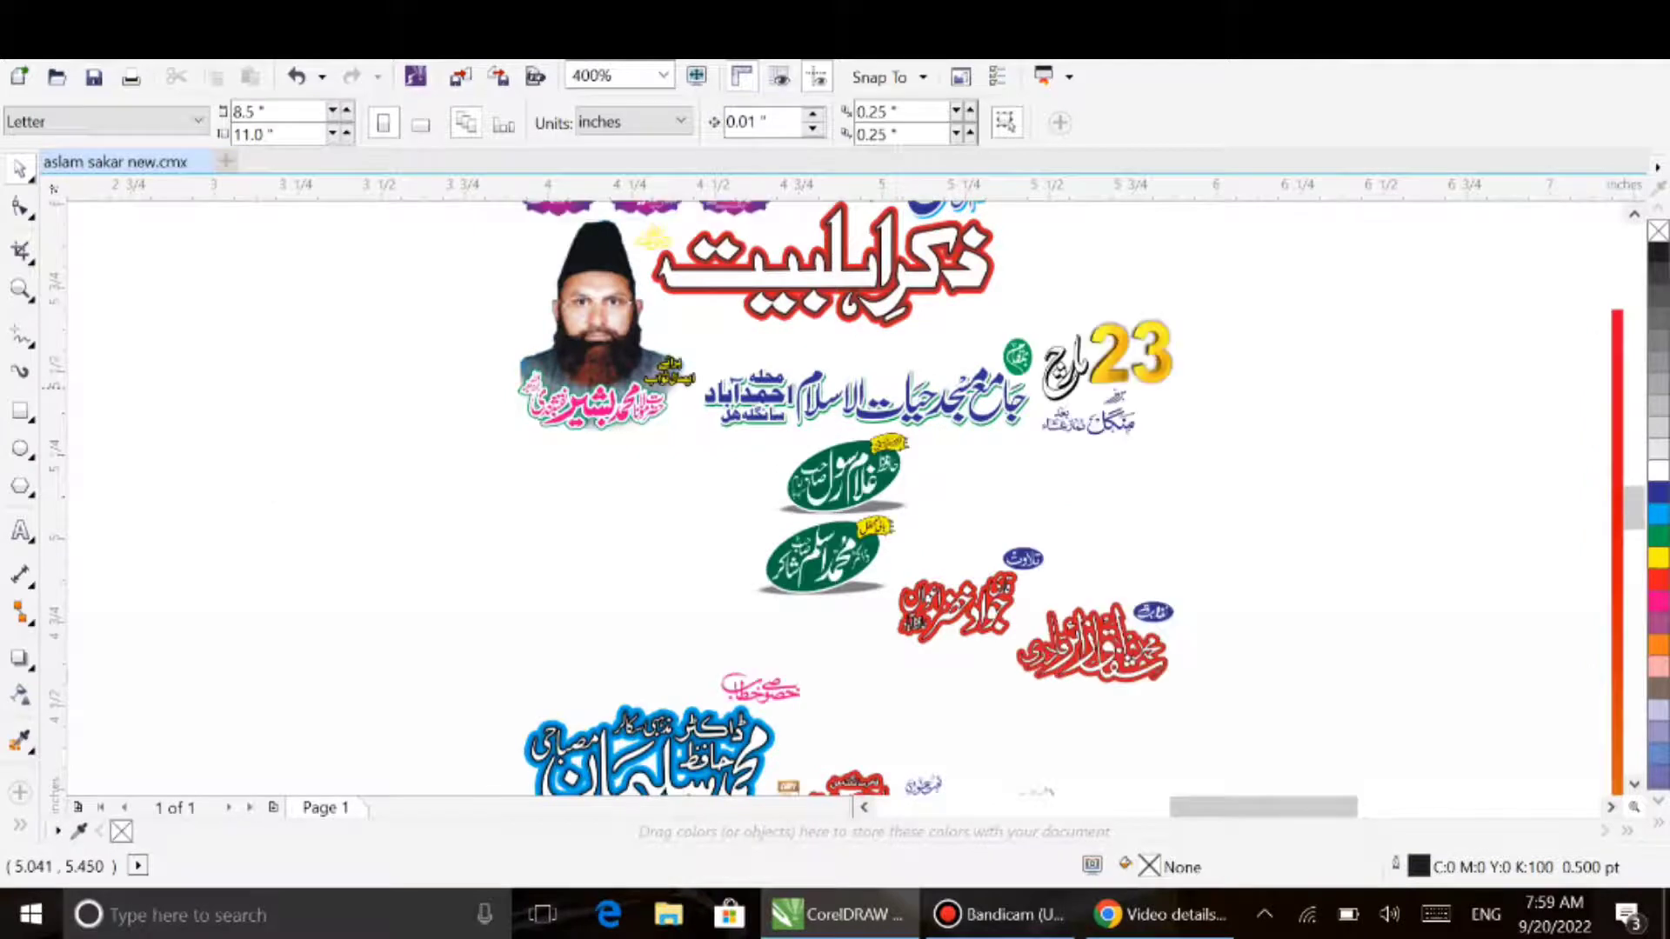
{"action": "key", "text": "F3"}
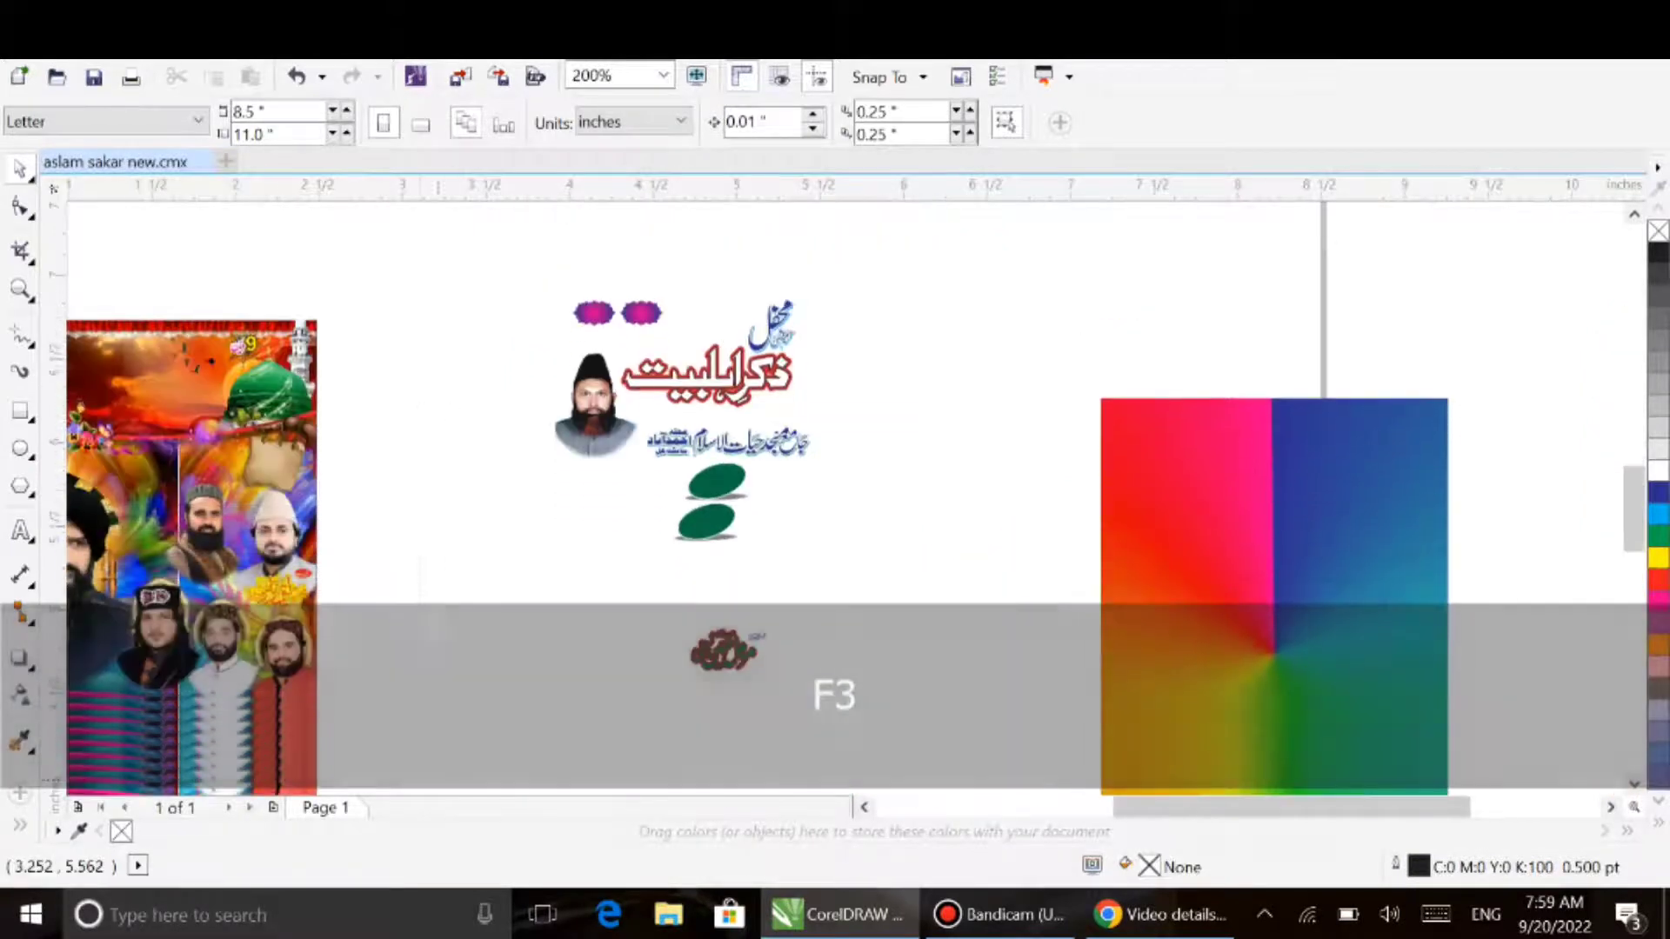
{"action": "key", "text": "F2"}
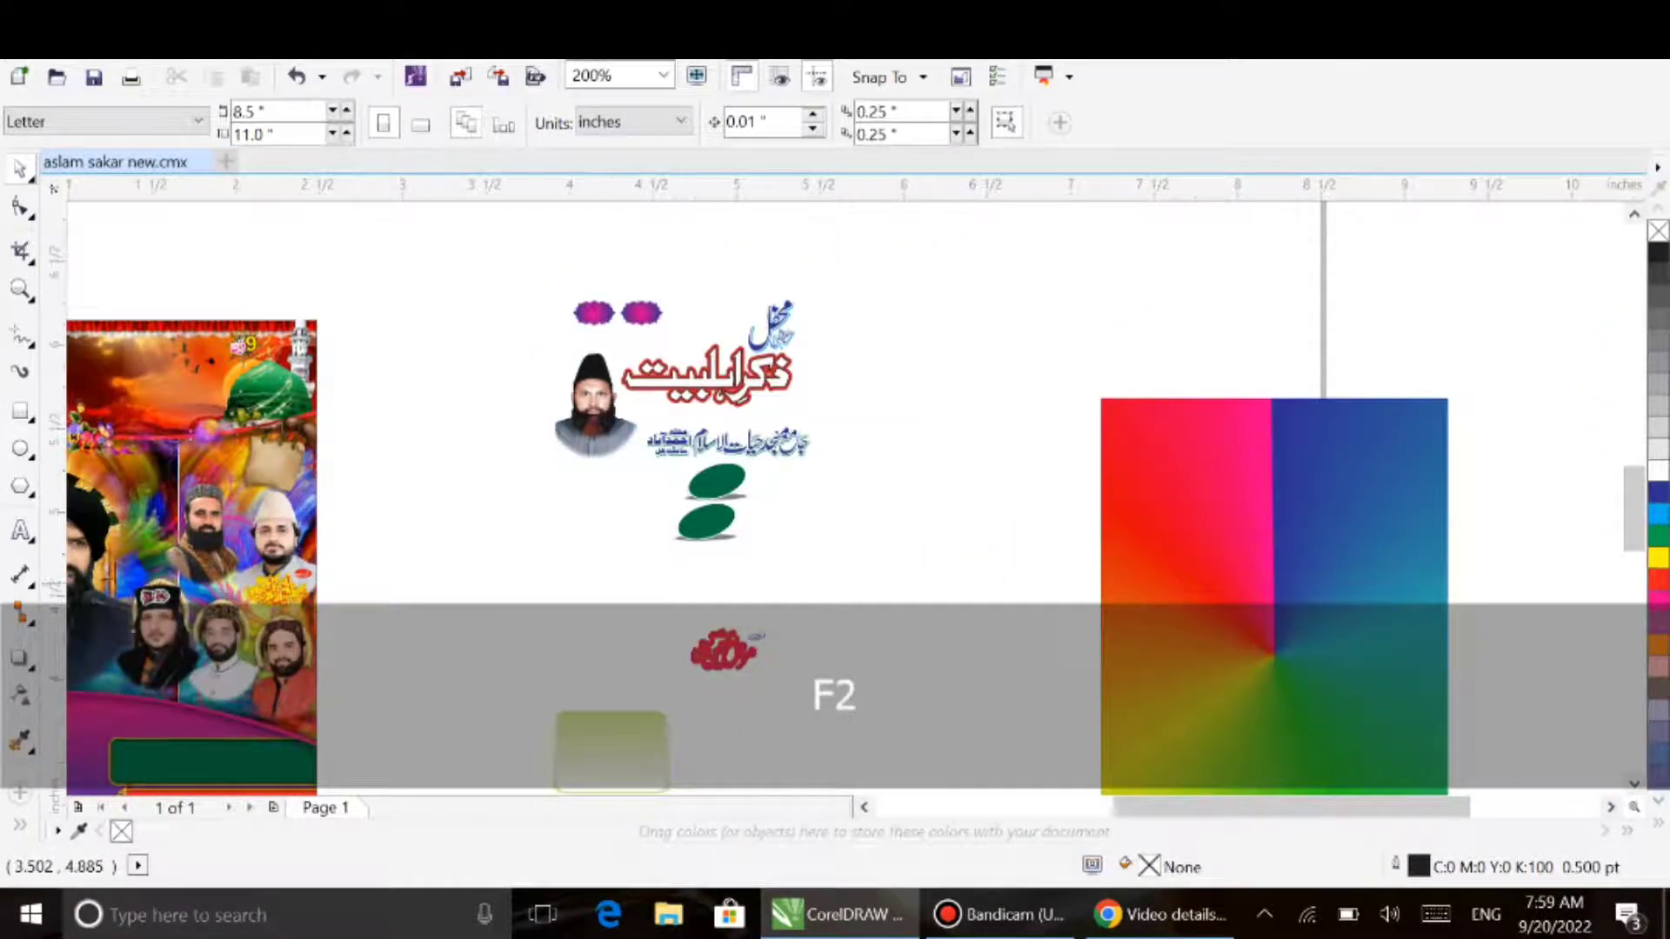
{"action": "left_click_drag", "start_coordinate": [545, 565], "coordinate": [692, 667]}
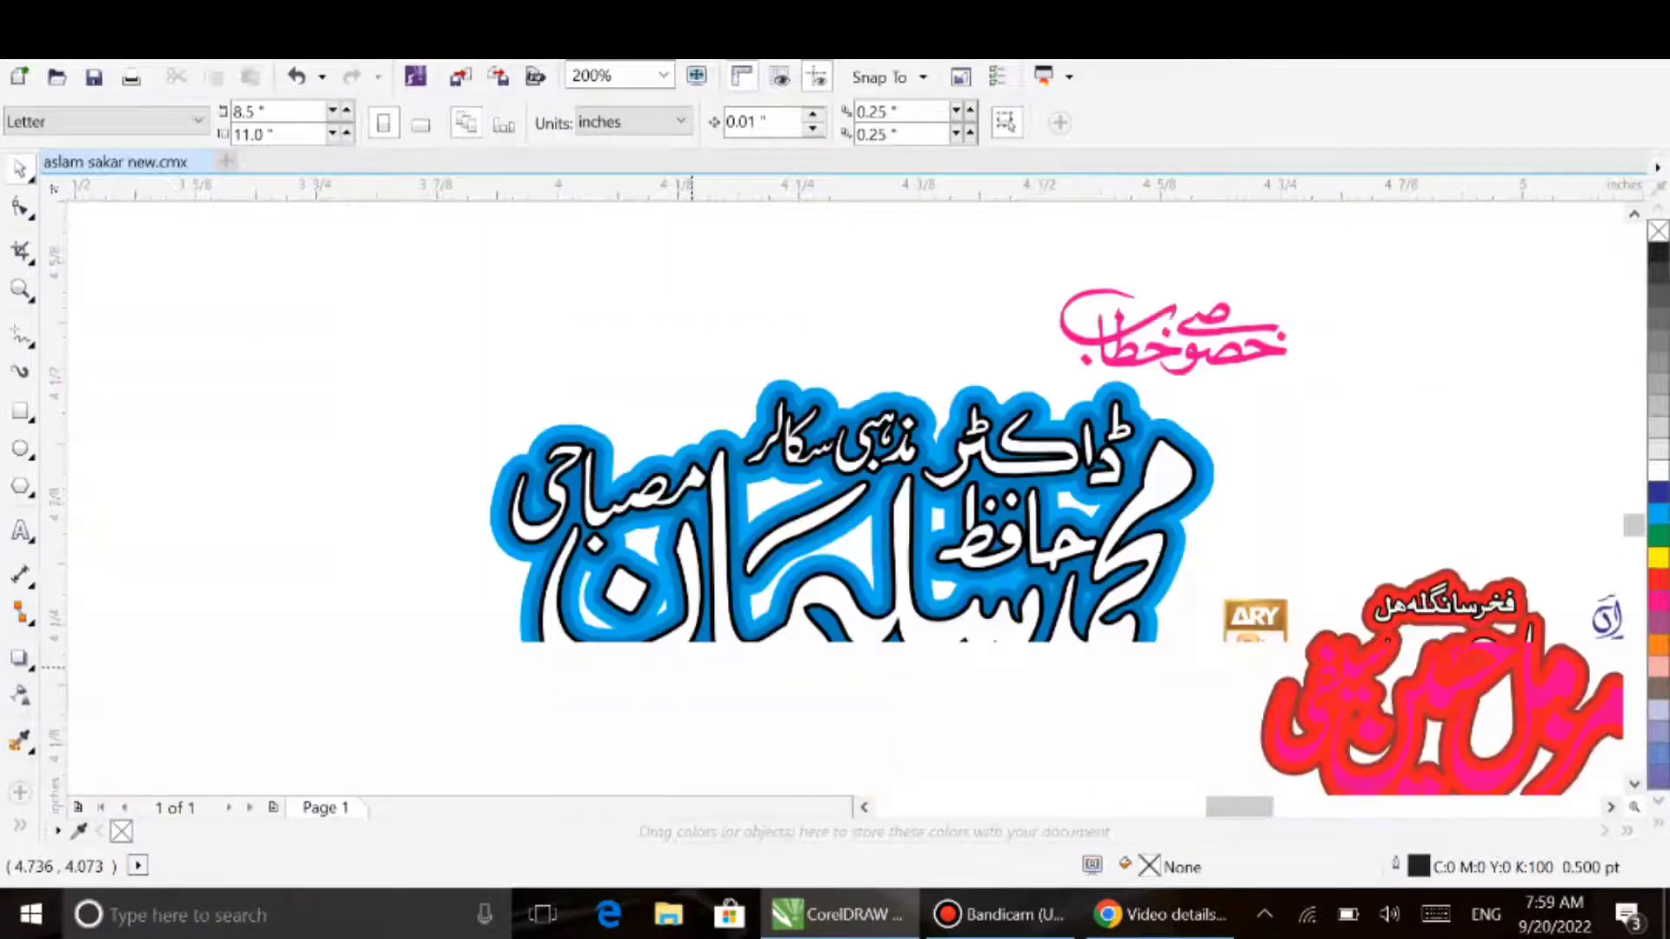
{"action": "scroll", "coordinate": [1352, 497], "scroll_direction": "down", "scroll_amount": 2}
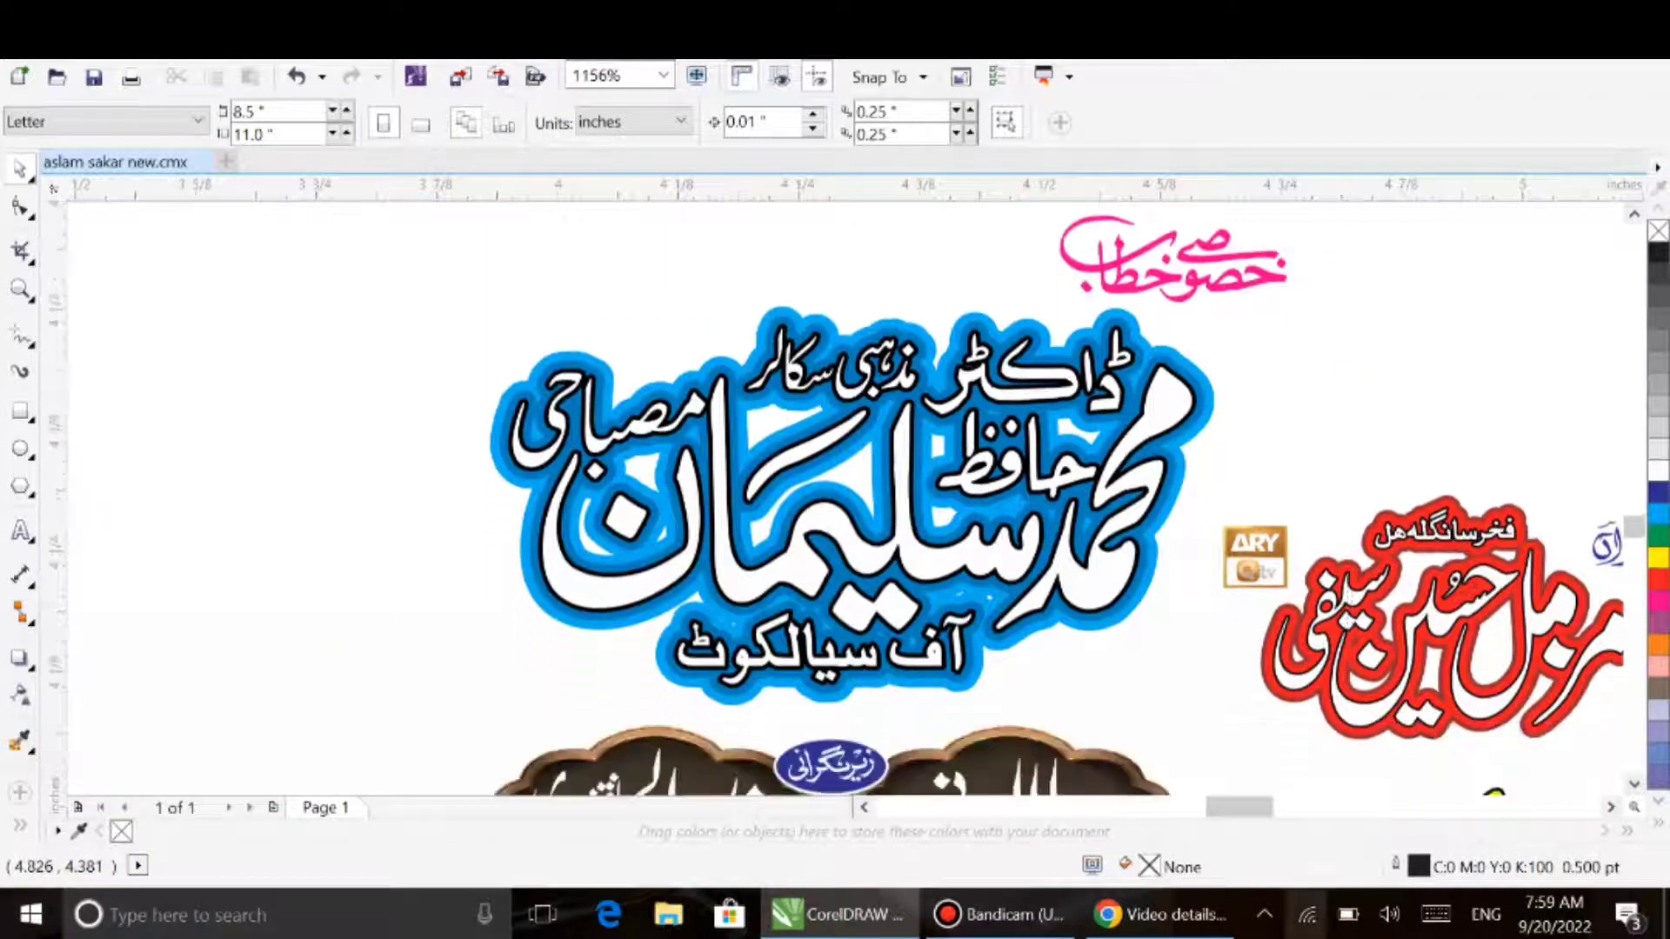
{"action": "scroll", "coordinate": [1251, 506], "scroll_direction": "down", "scroll_amount": 2}
{"action": "key", "text": "F2"}
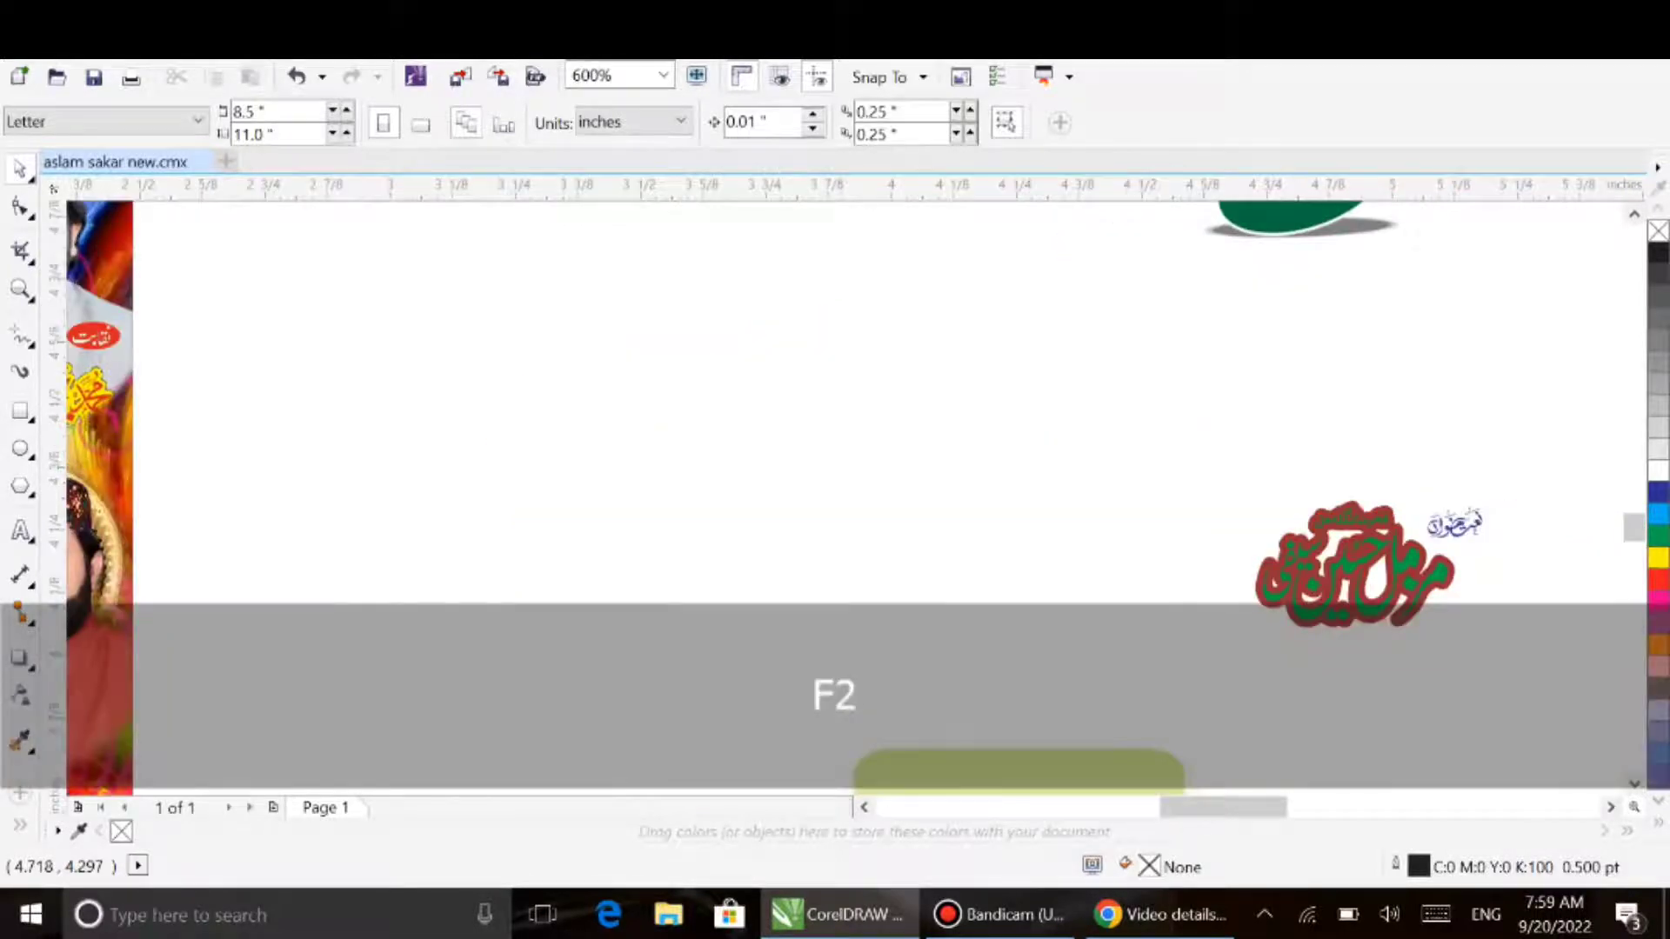
{"action": "key", "text": "F4"}
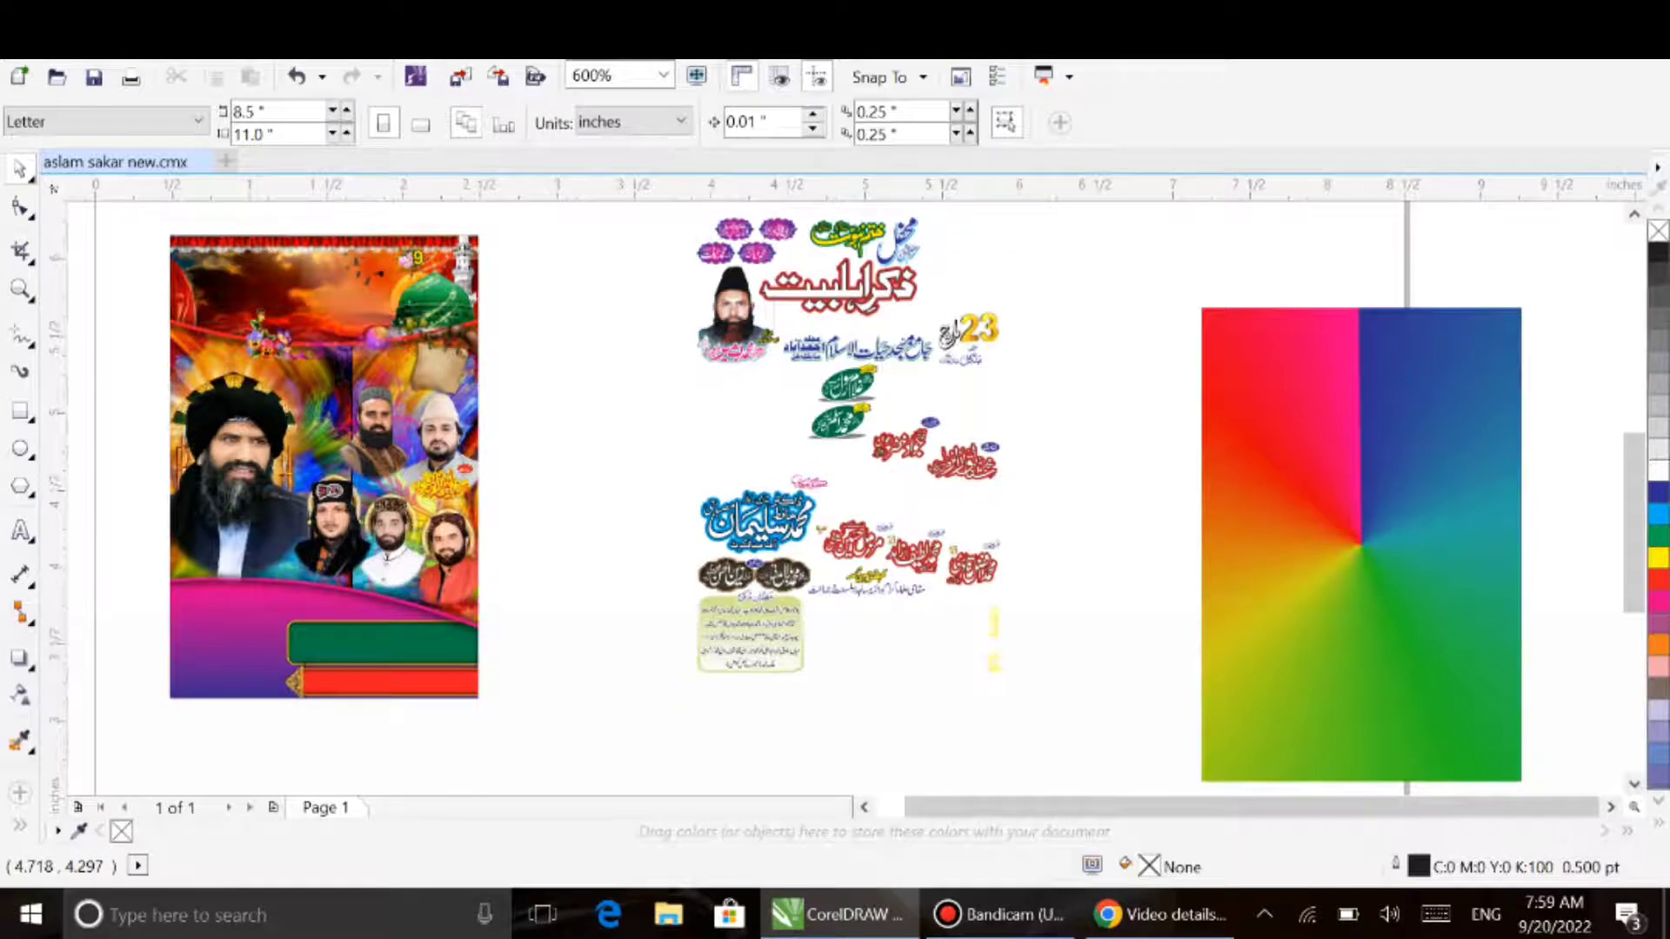
{"action": "key", "text": "F3"}
{"action": "key", "text": "F4"}
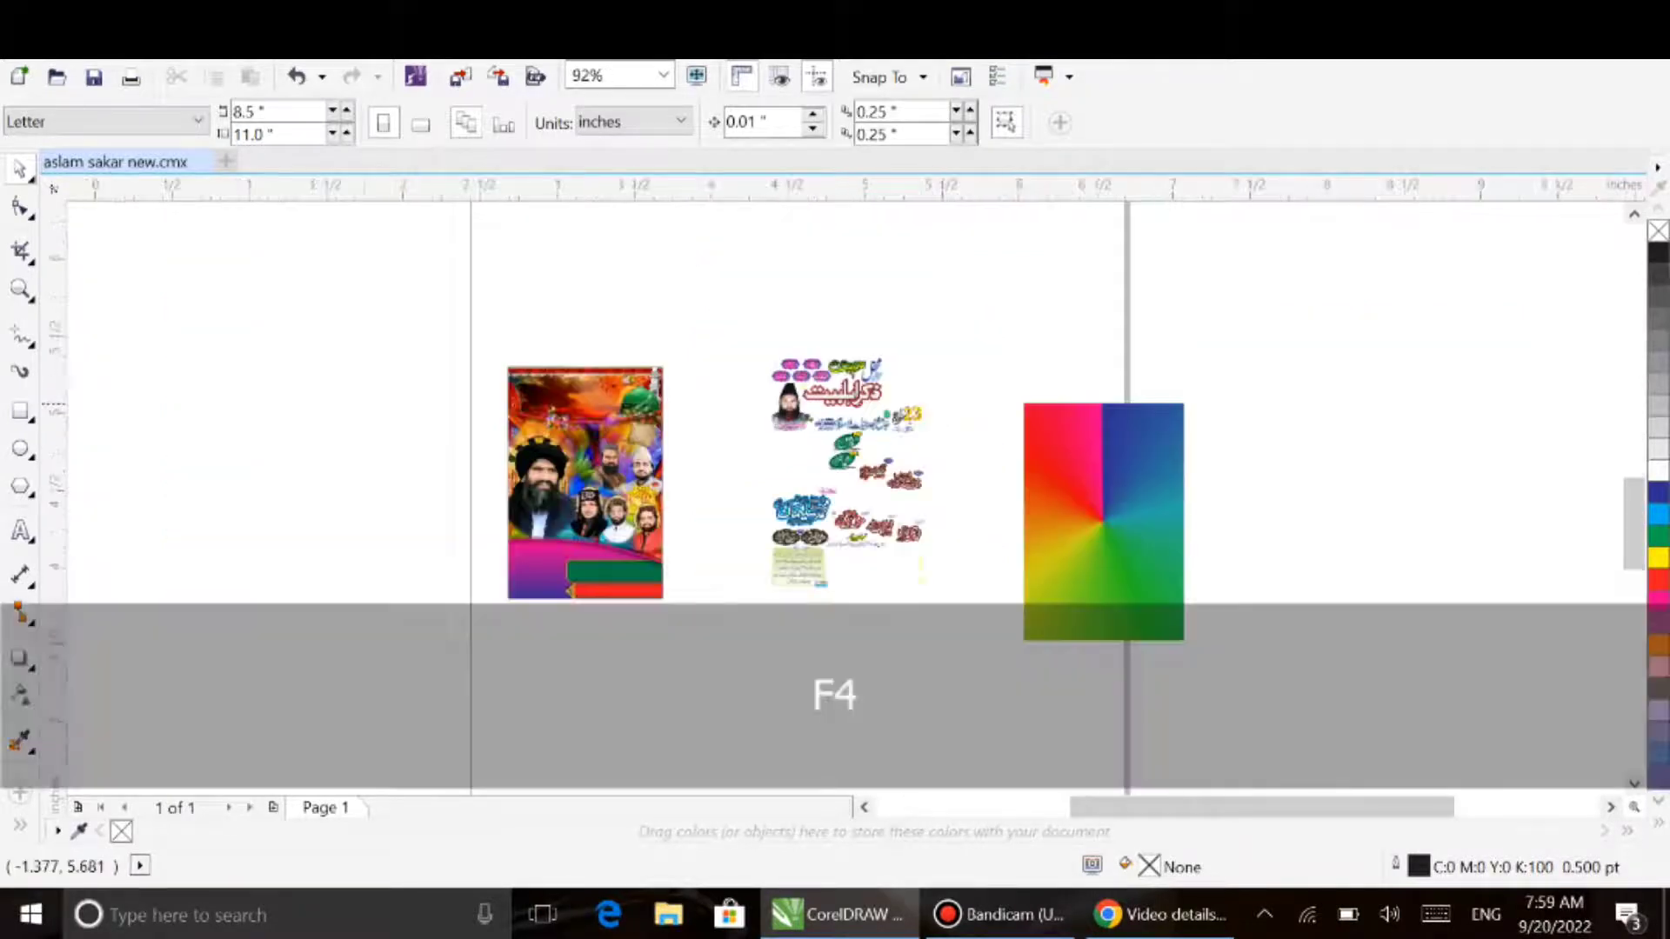
Extract the contents of the PowerClip holding the poster's background and portraits, and clear the selection.
{"action": "right_click", "coordinate": [330, 451]}
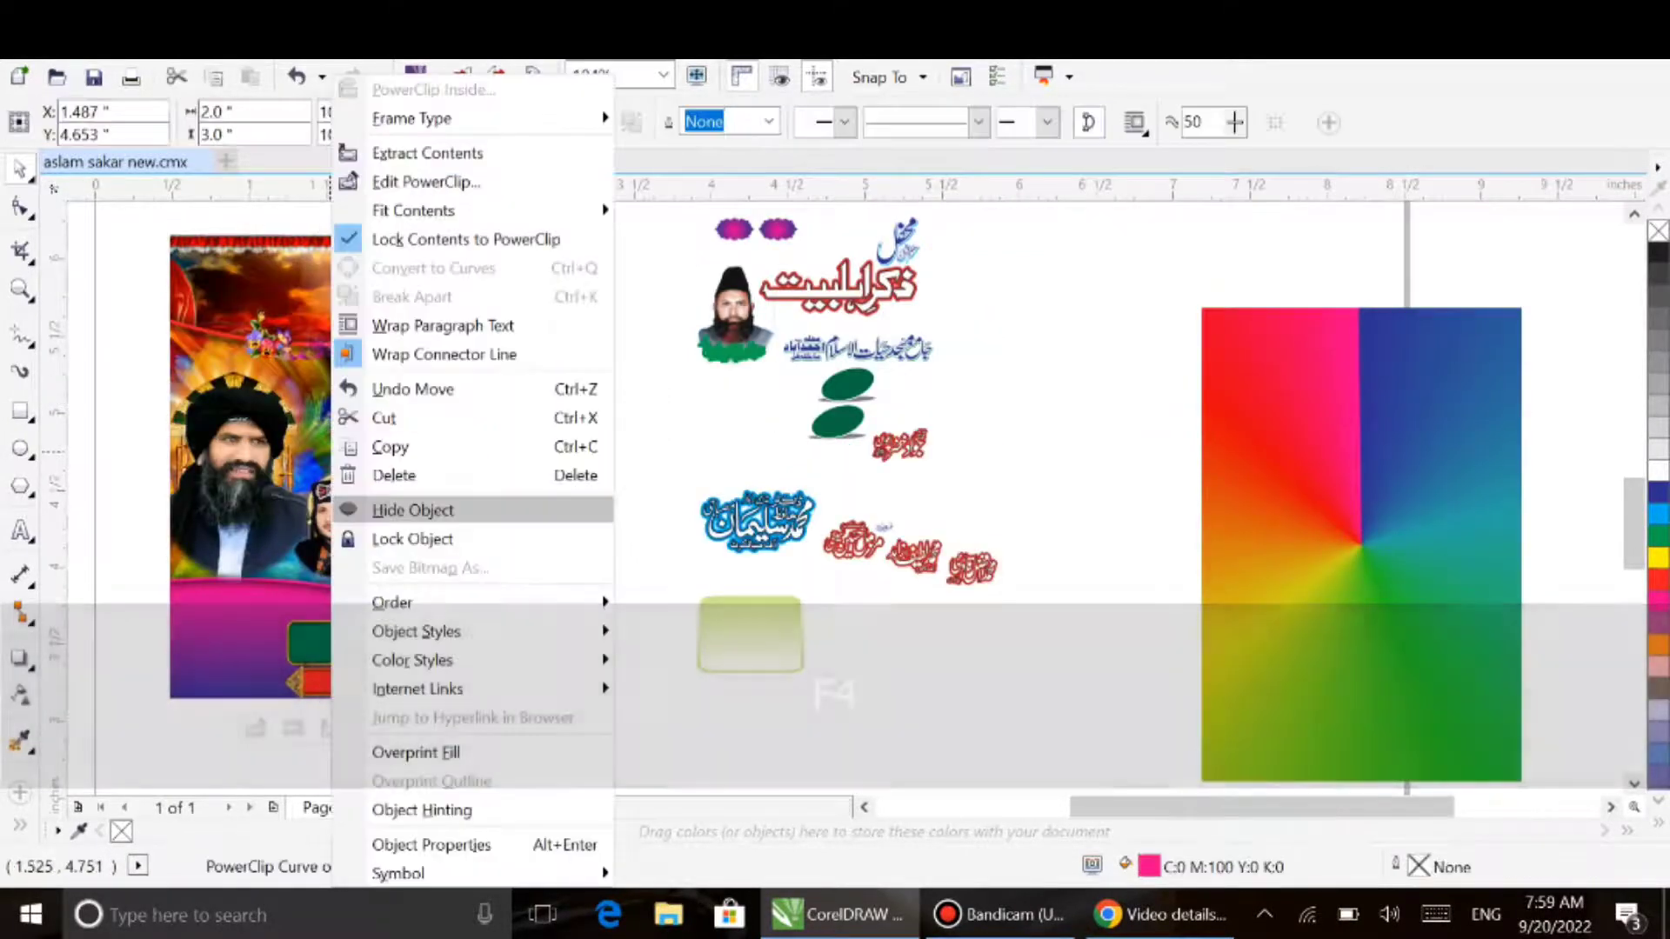
{"action": "left_click", "coordinate": [427, 153]}
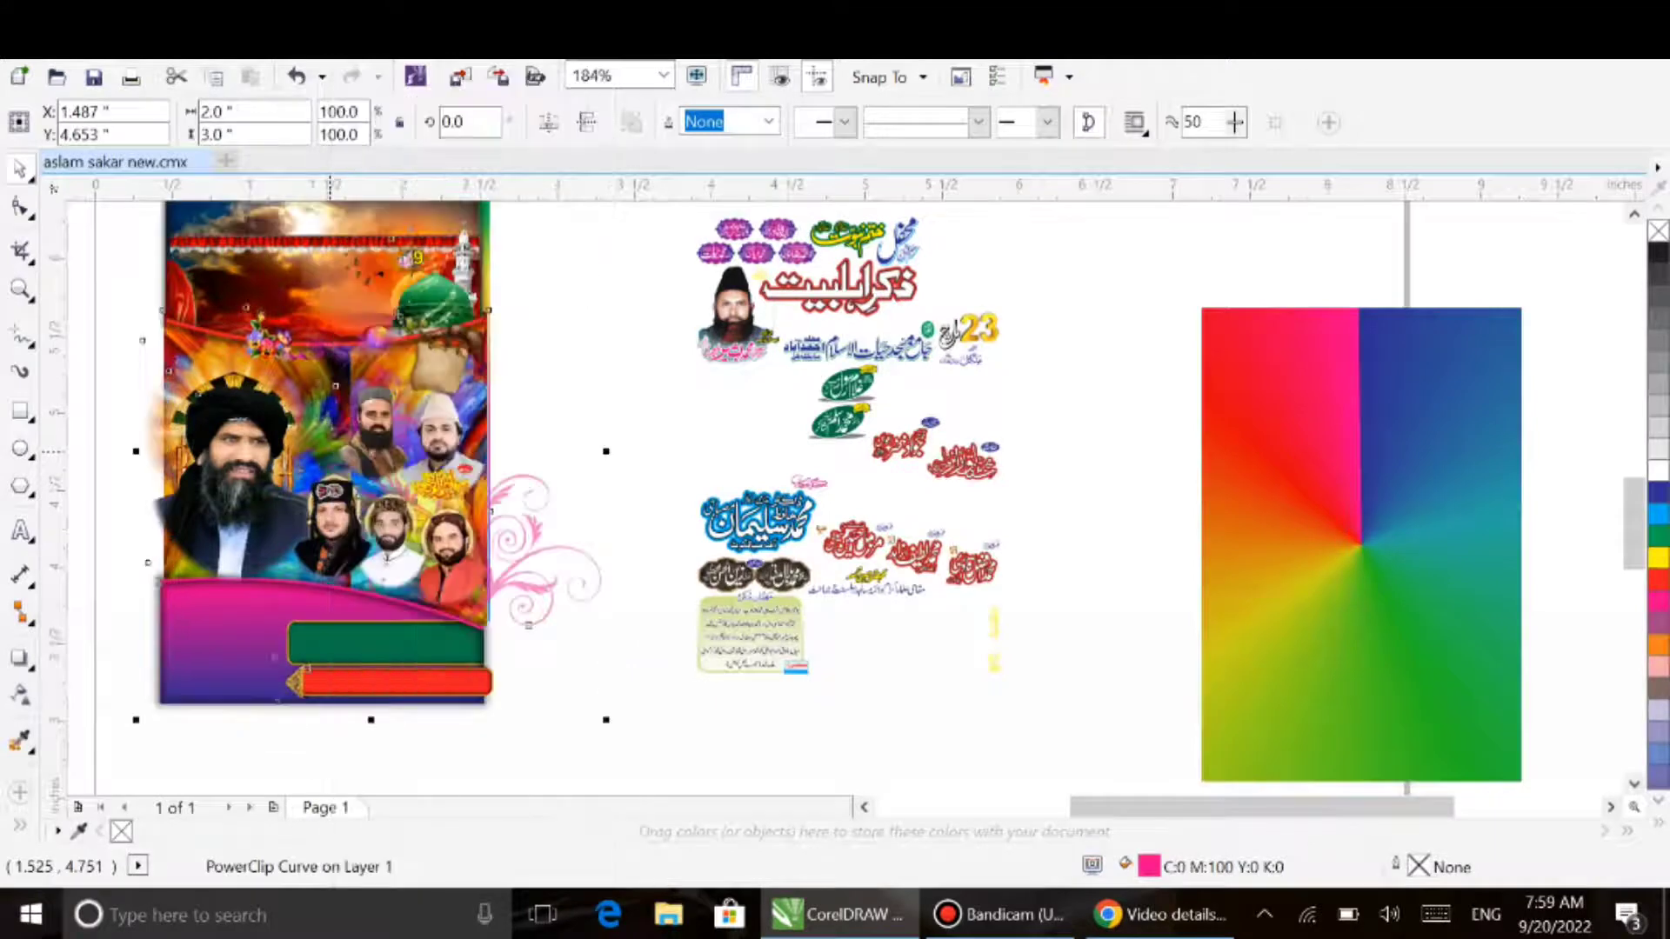
{"action": "scroll", "coordinate": [550, 463], "scroll_direction": "left", "scroll_amount": 3}
{"action": "left_click", "coordinate": [574, 455]}
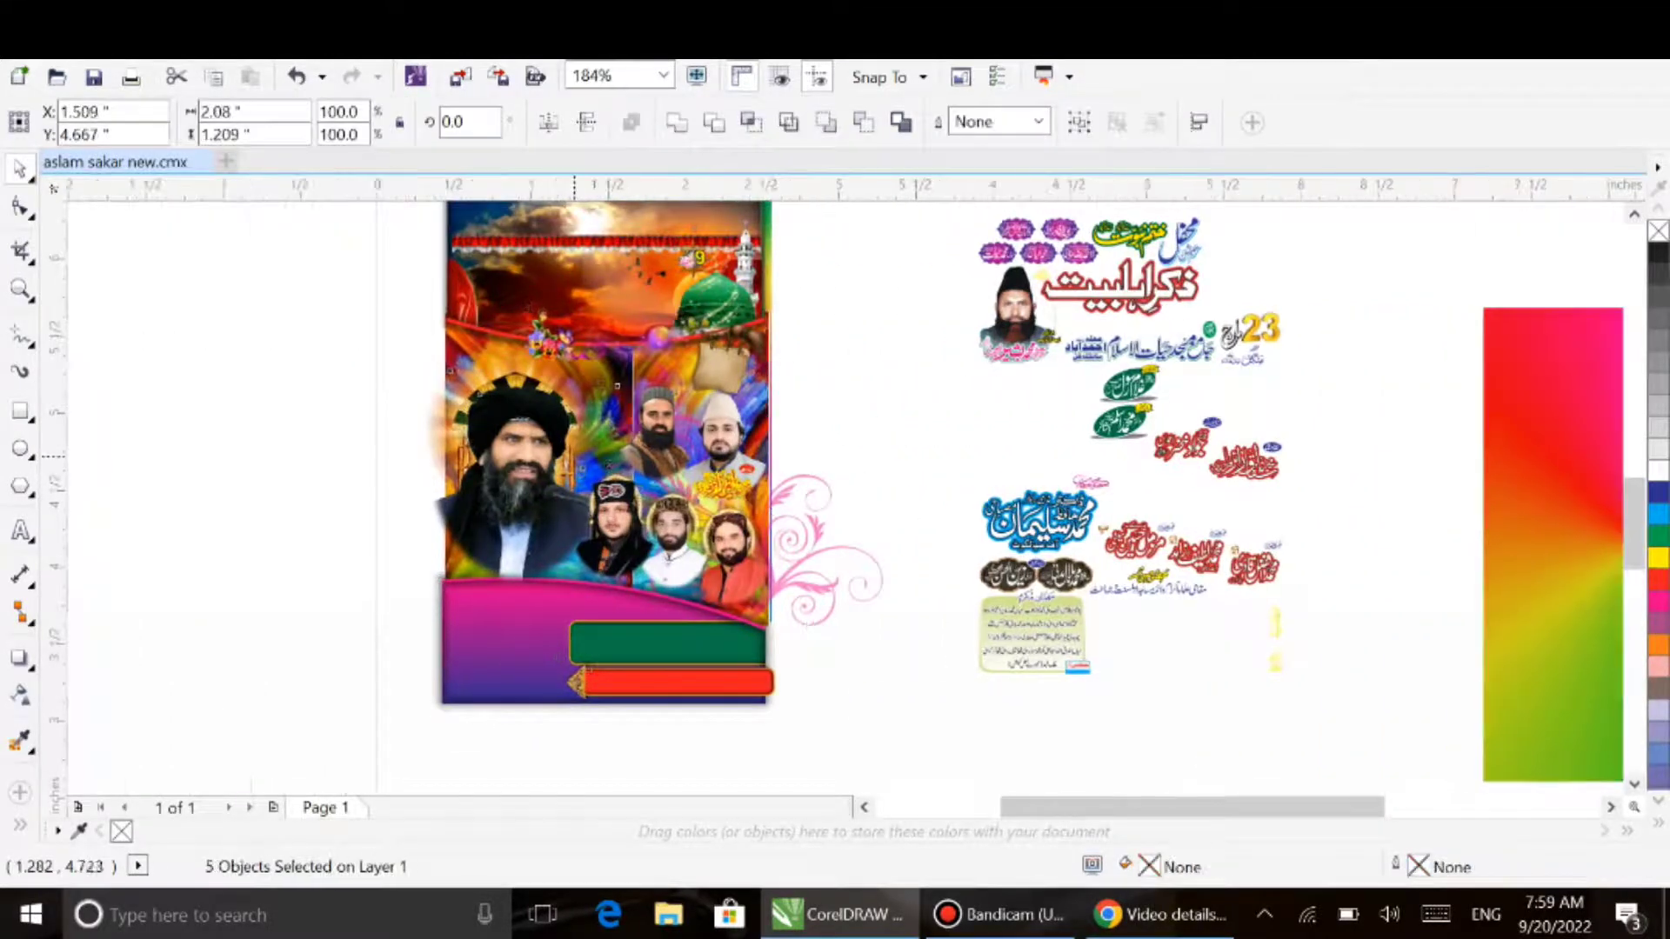
Move the large turbaned man's portrait and the five smaller portraits out of the artwork onto the empty area beside the page.
{"action": "left_click", "coordinate": [518, 415]}
{"action": "left_click_drag", "start_coordinate": [518, 415], "coordinate": [194, 267]}
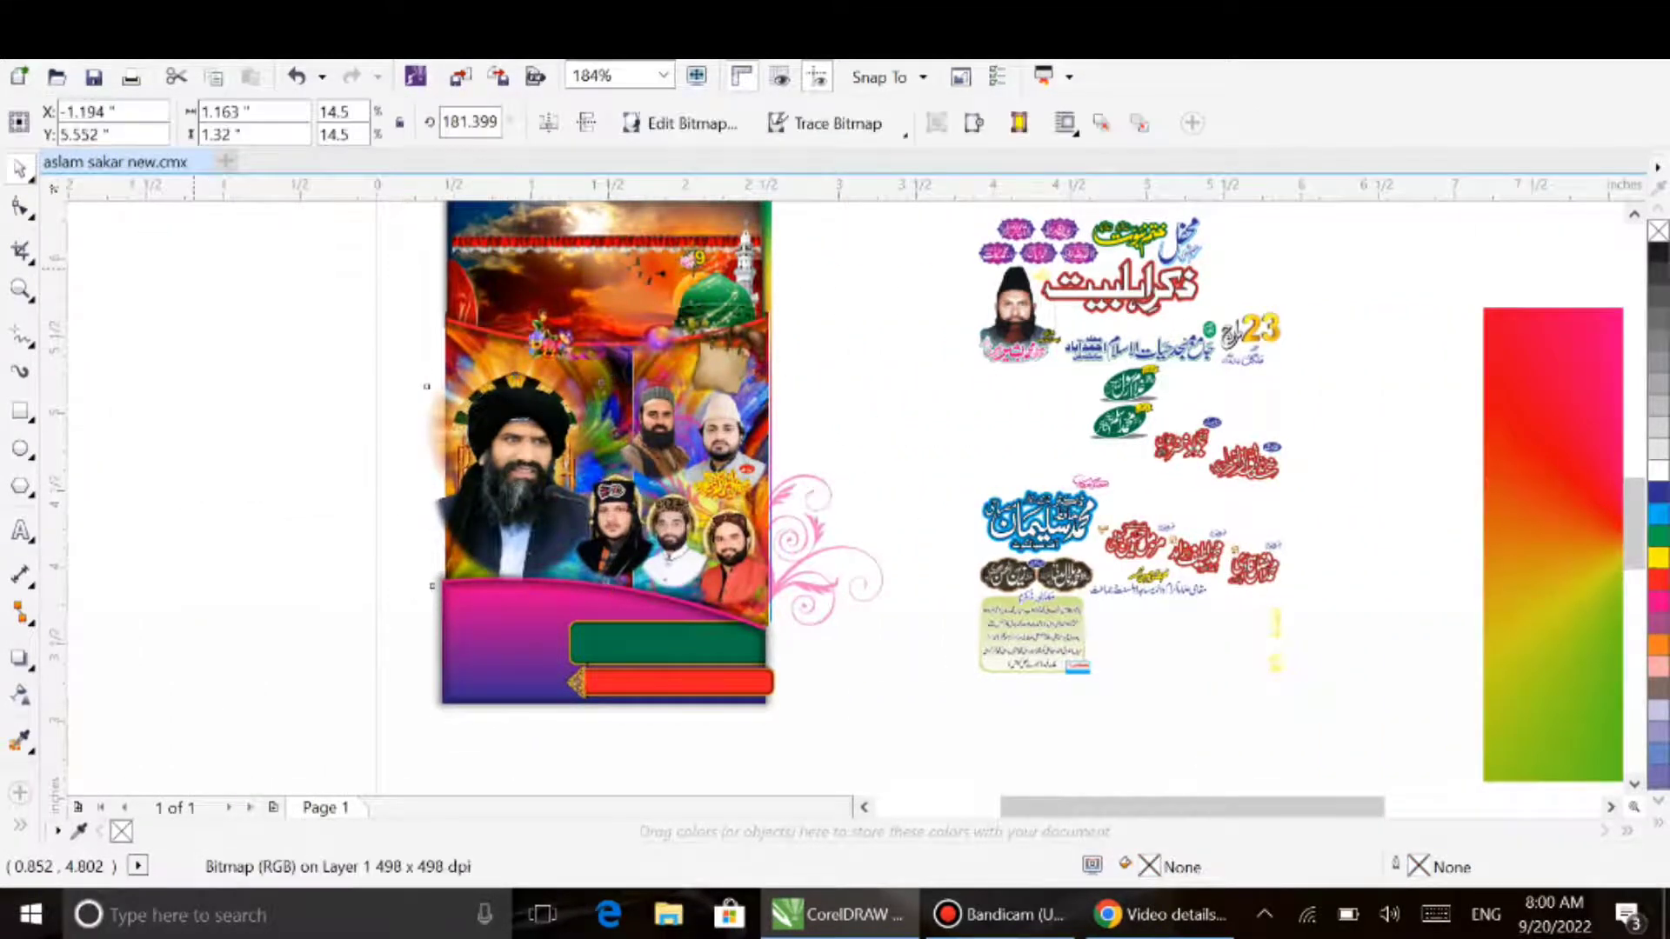
{"action": "left_click_drag", "start_coordinate": [658, 431], "coordinate": [130, 472]}
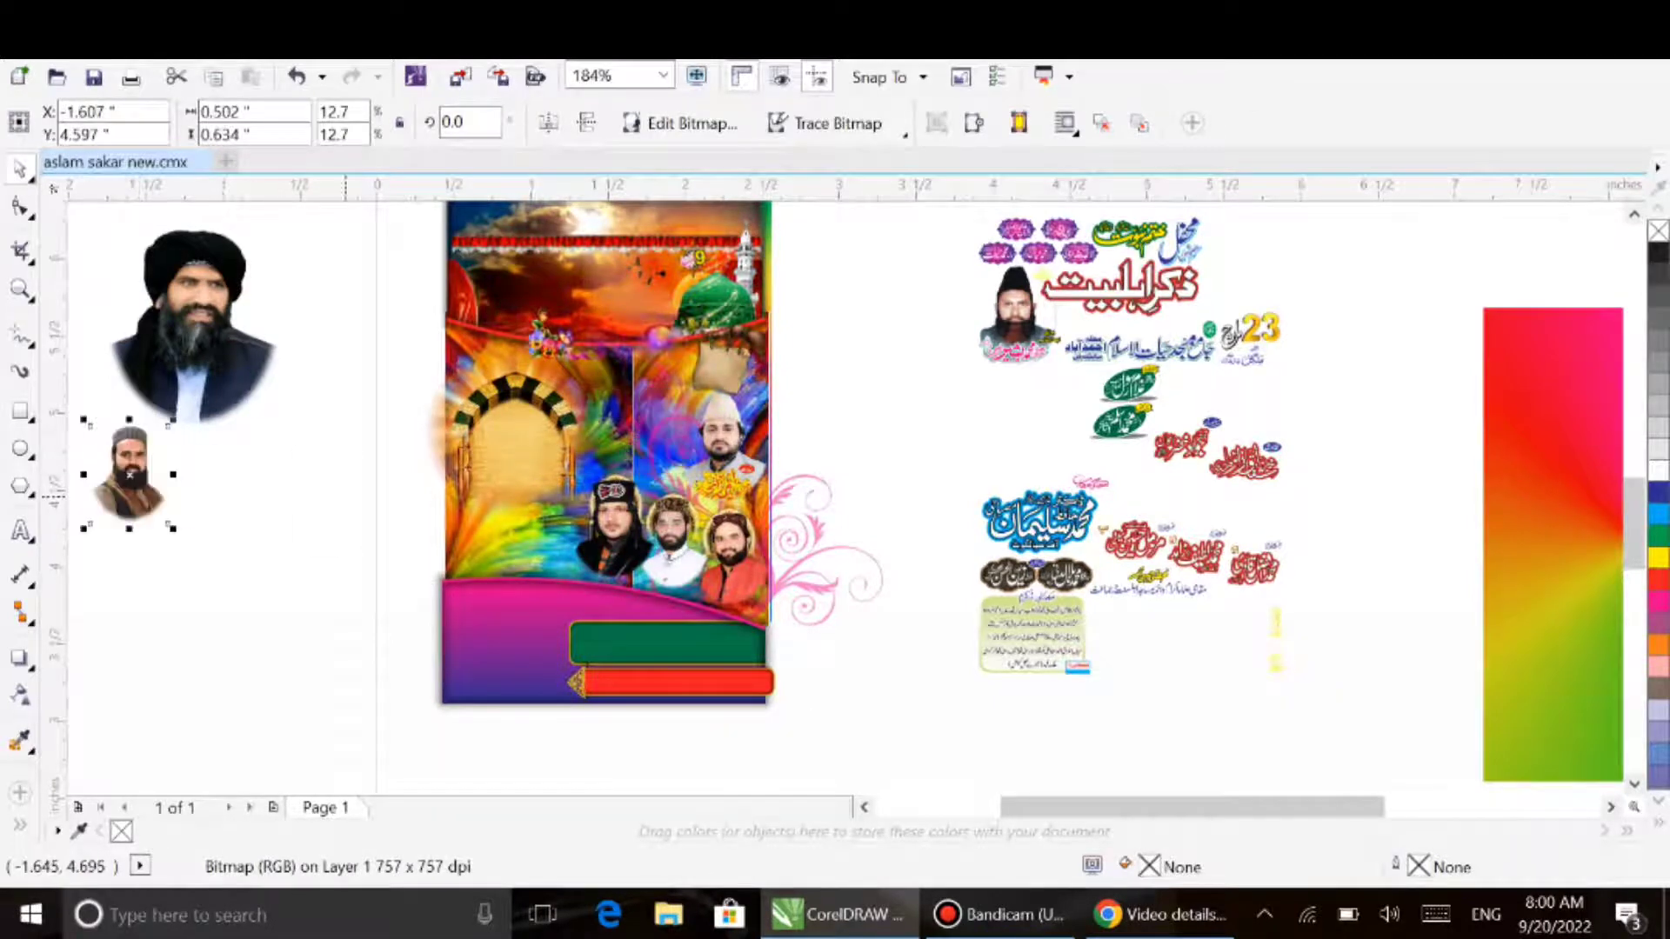
{"action": "left_click_drag", "start_coordinate": [722, 435], "coordinate": [216, 487]}
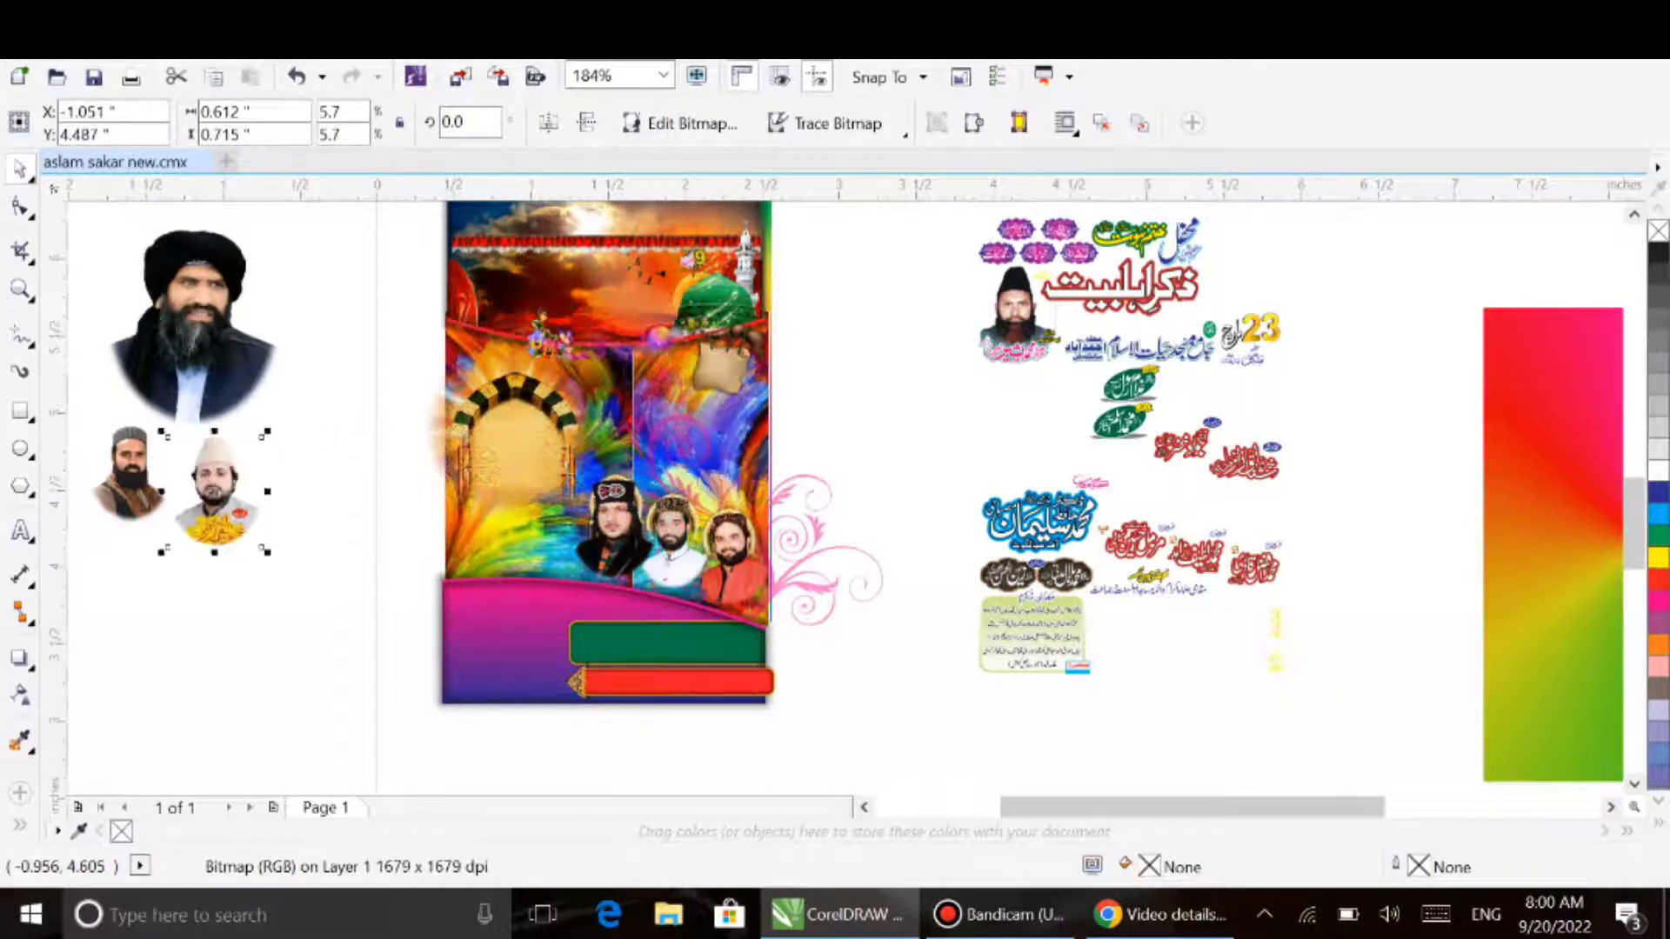
{"action": "left_click_drag", "start_coordinate": [582, 508], "coordinate": [120, 571]}
{"action": "left_click_drag", "start_coordinate": [669, 539], "coordinate": [200, 607]}
{"action": "left_click_drag", "start_coordinate": [751, 552], "coordinate": [281, 606]}
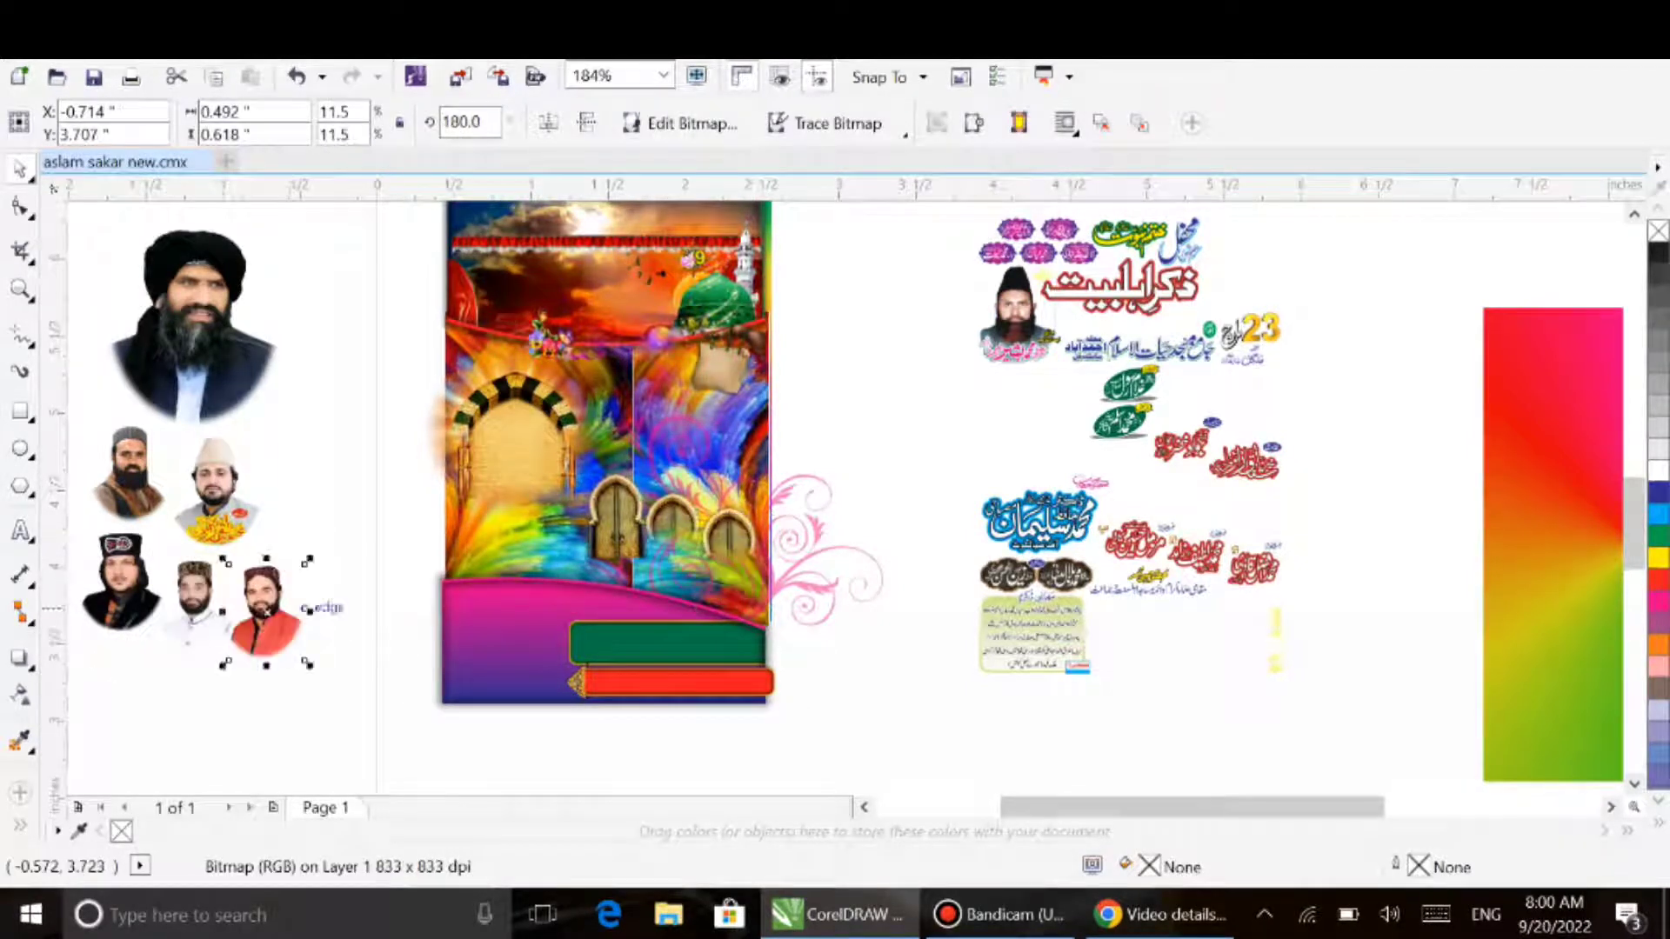
Move the pink floral swirl out of the artwork to beside the large portrait, at about X -2.6 in, Y 6.2 in.
{"action": "left_click", "coordinate": [661, 434]}
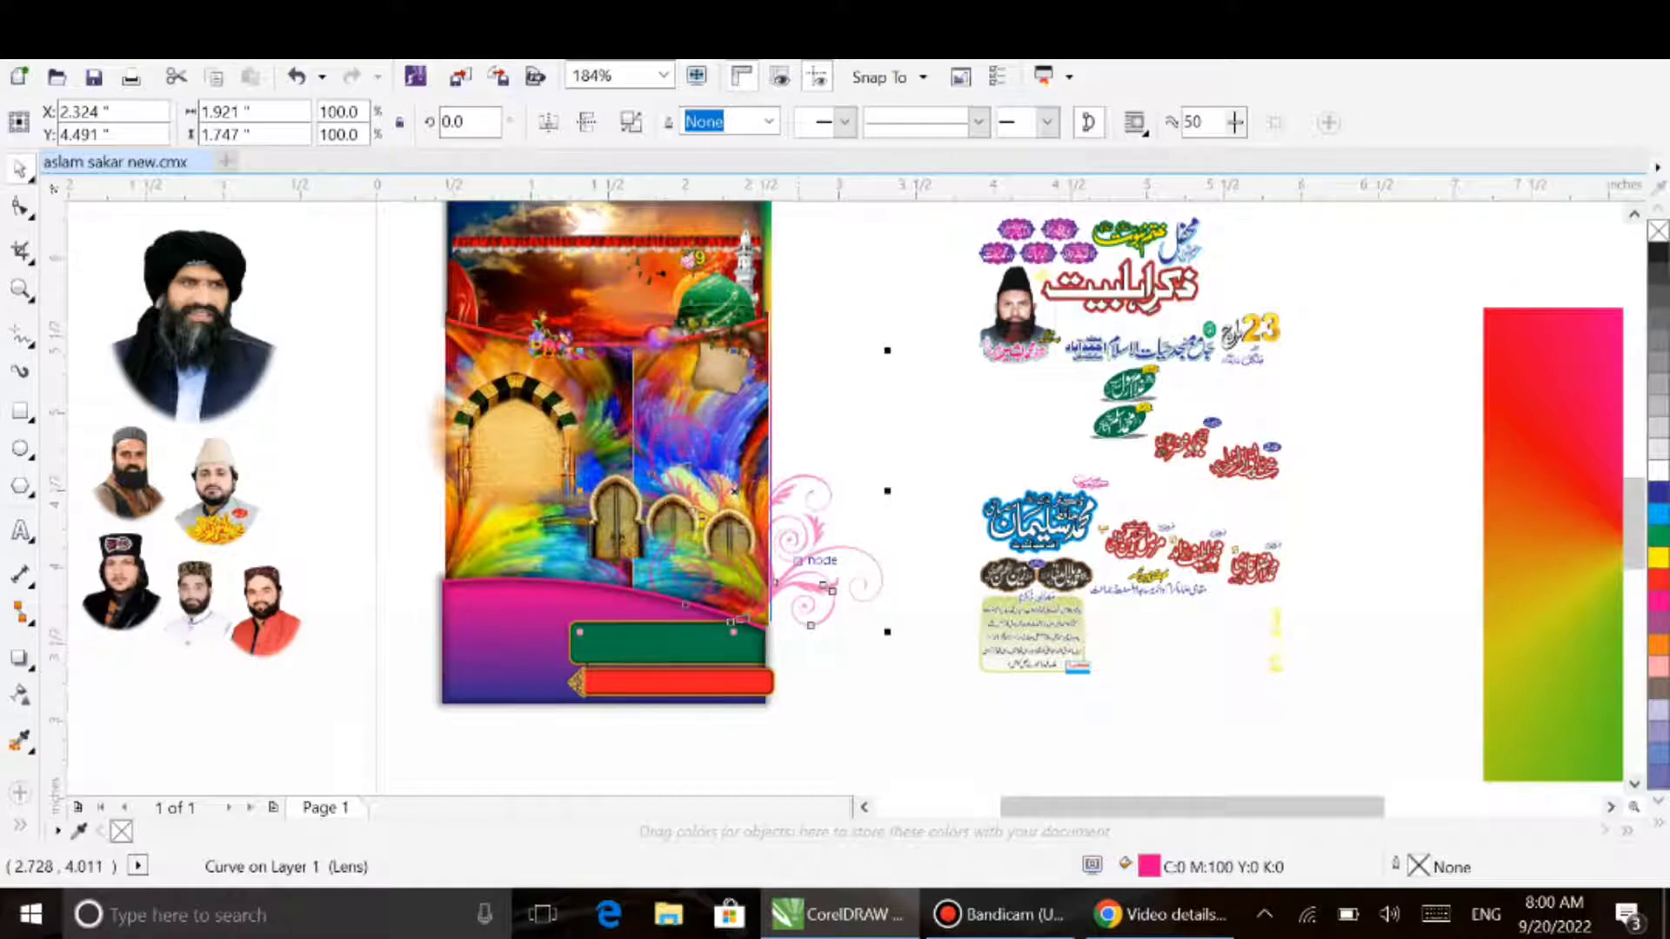
{"action": "scroll", "coordinate": [797, 550], "scroll_direction": "down", "scroll_amount": 3}
{"action": "left_click_drag", "start_coordinate": [801, 571], "coordinate": [365, 417]}
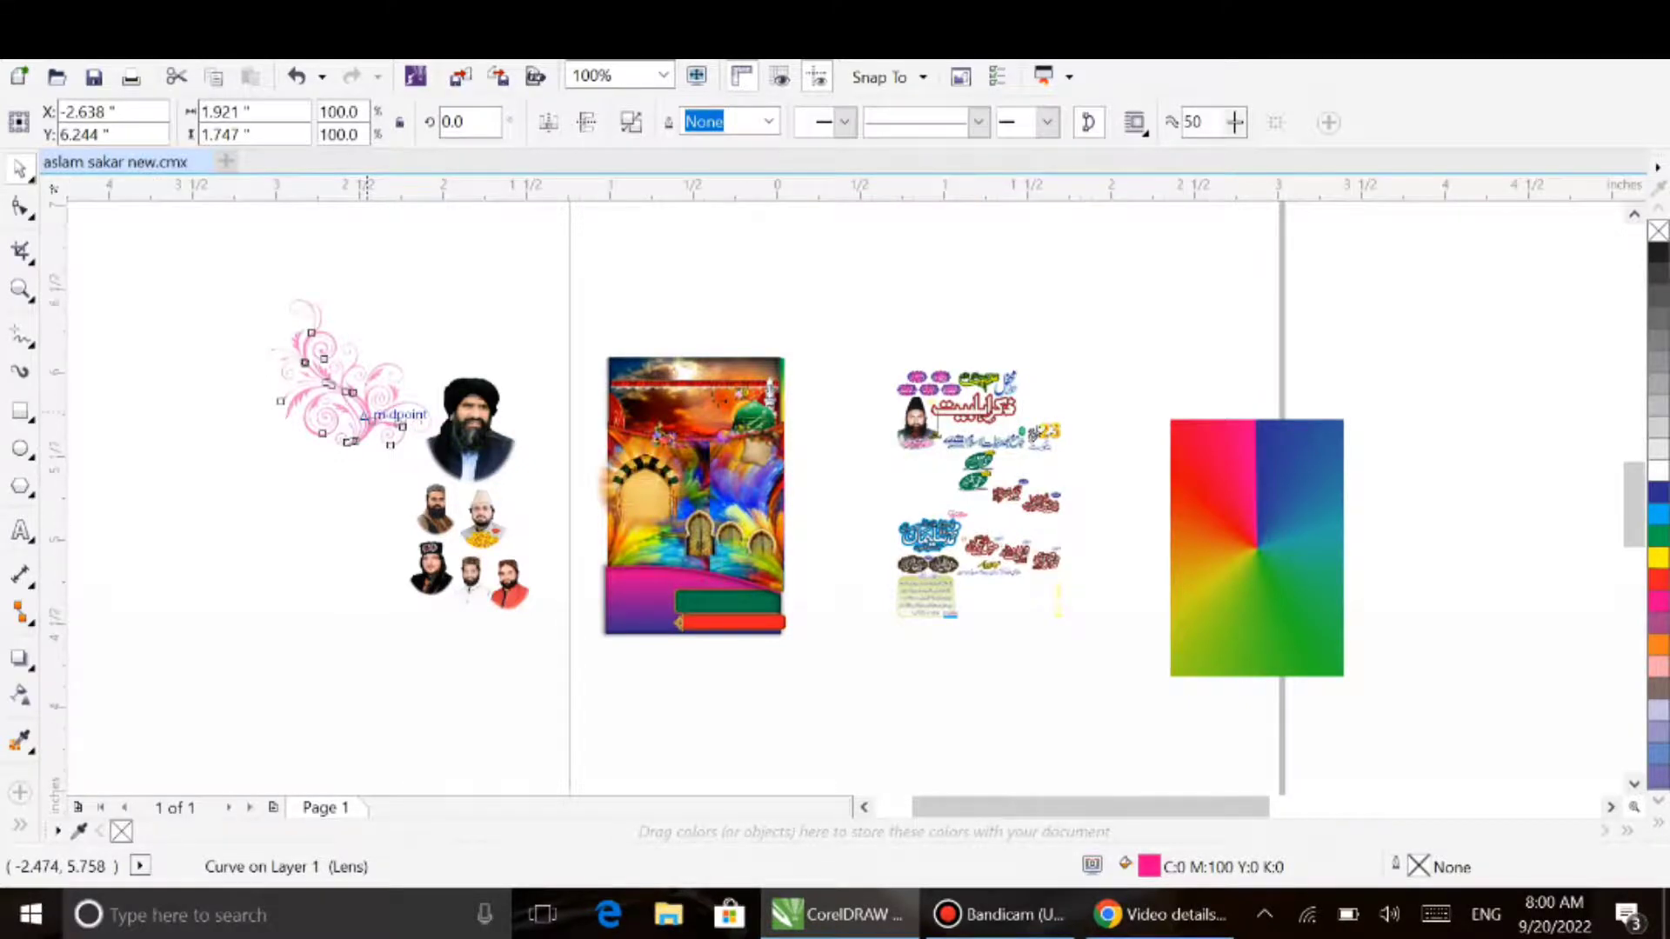
Move the golden arch and its round sunburst glow out of the artwork to below the pink swirl, at about X -3.0 in, Y 4.6 in.
{"action": "scroll", "coordinate": [363, 415], "scroll_direction": "up", "scroll_amount": 3}
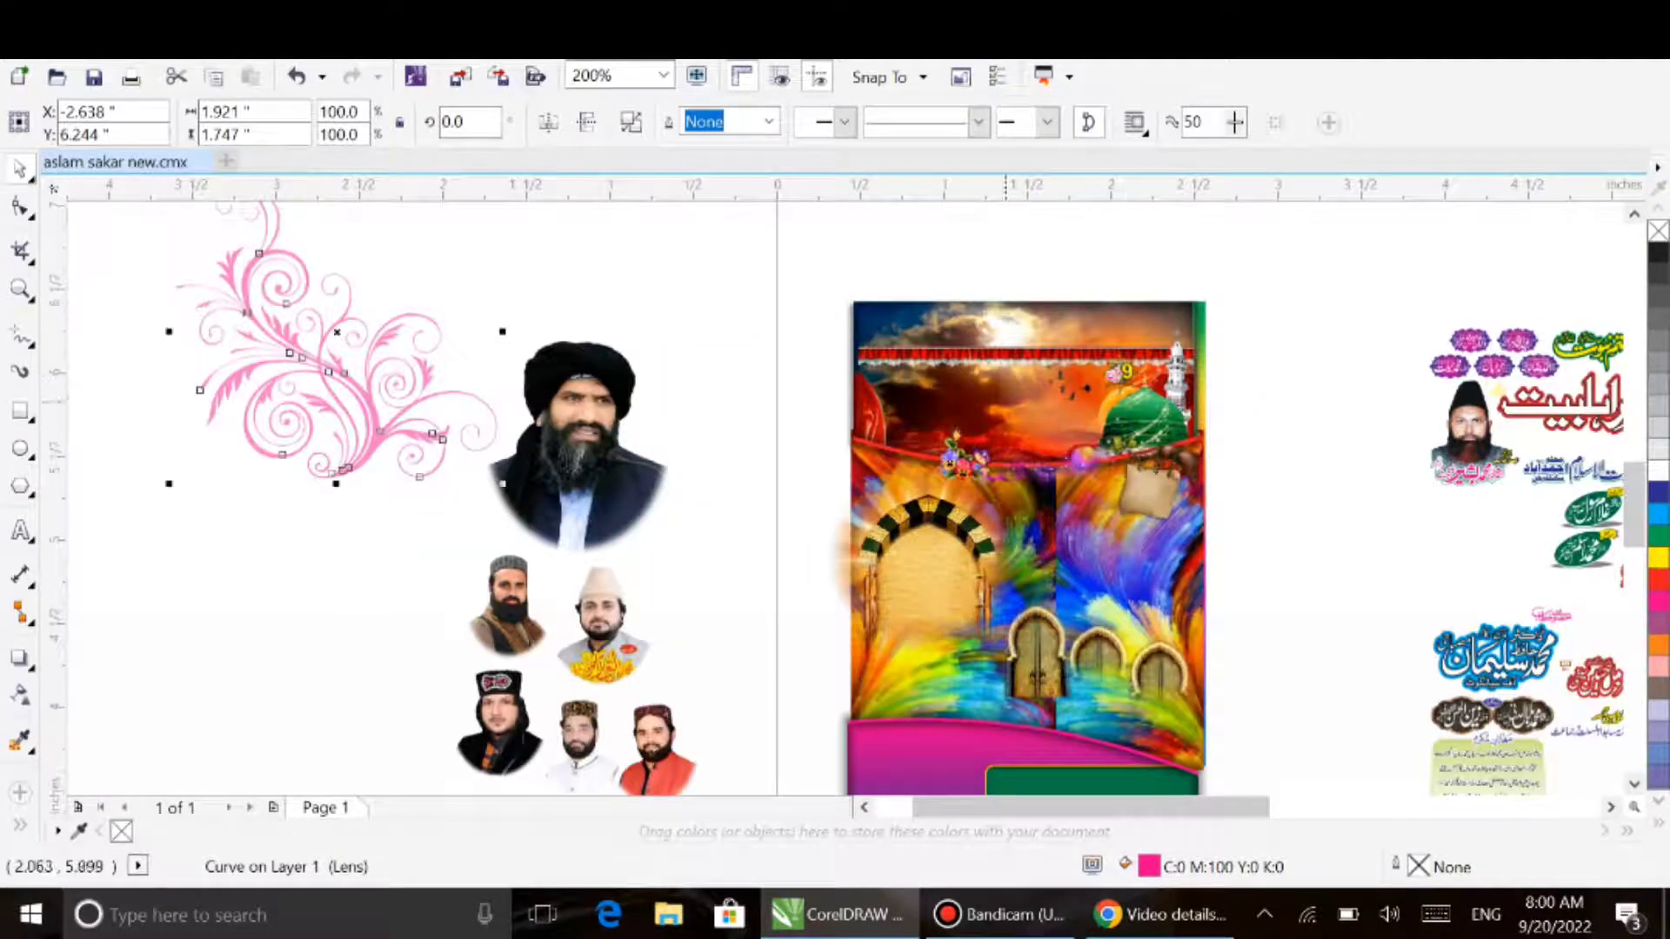
{"action": "left_click_drag", "start_coordinate": [933, 538], "coordinate": [263, 593]}
{"action": "left_click_drag", "start_coordinate": [949, 545], "coordinate": [288, 583]}
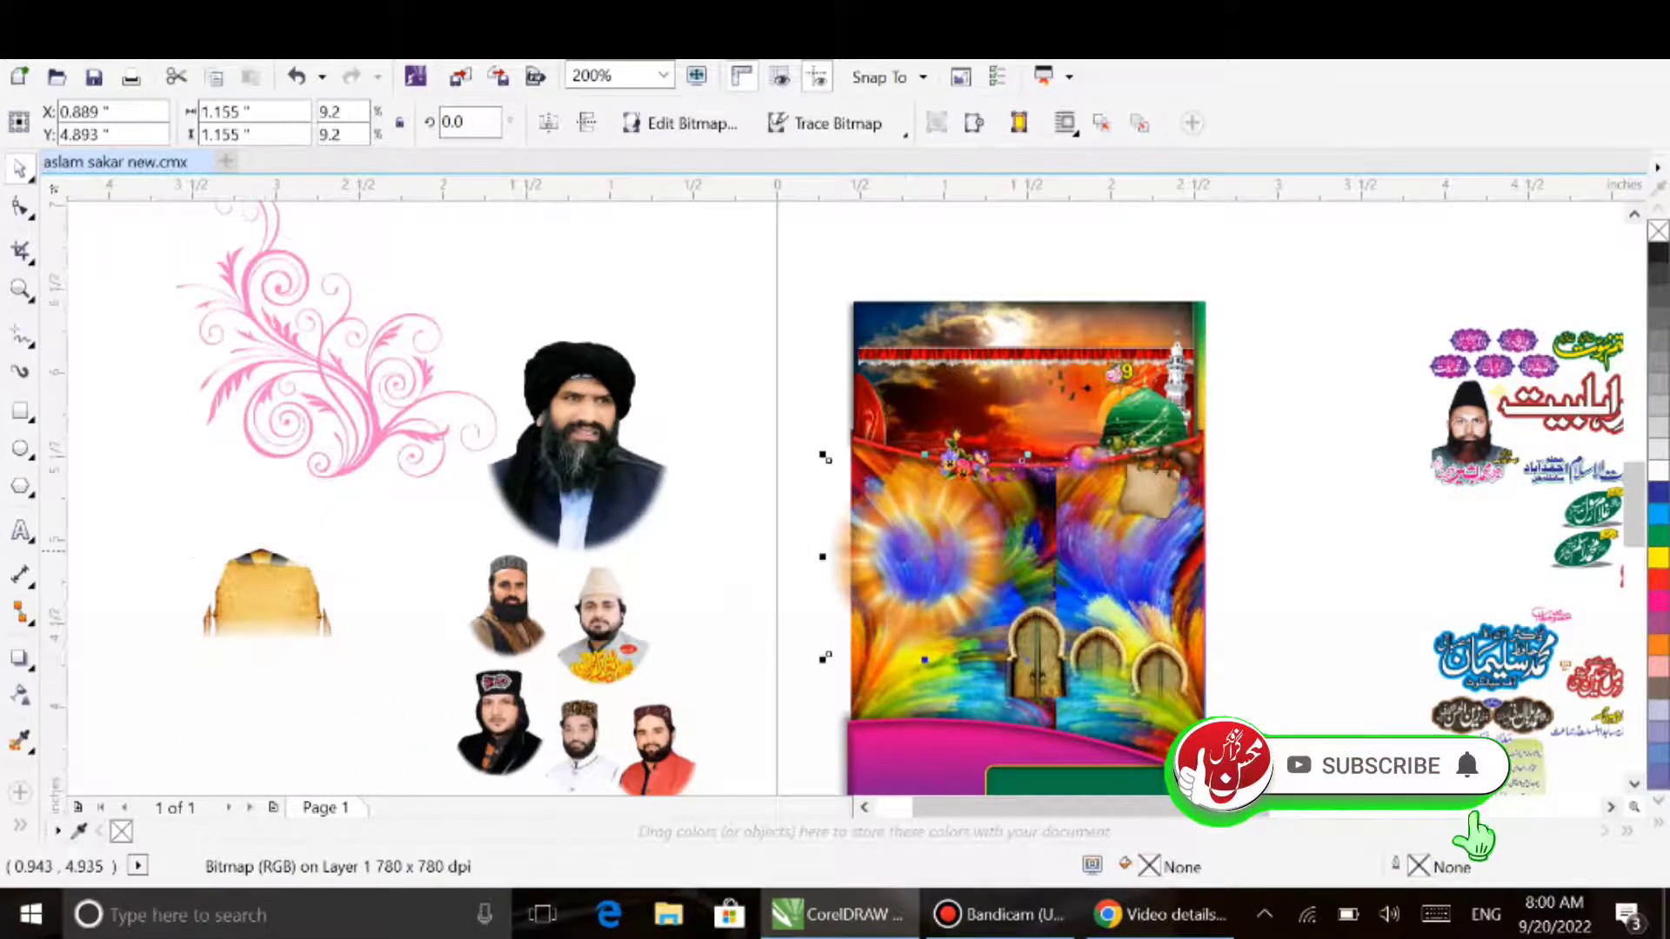
{"action": "left_click_drag", "start_coordinate": [934, 549], "coordinate": [281, 597]}
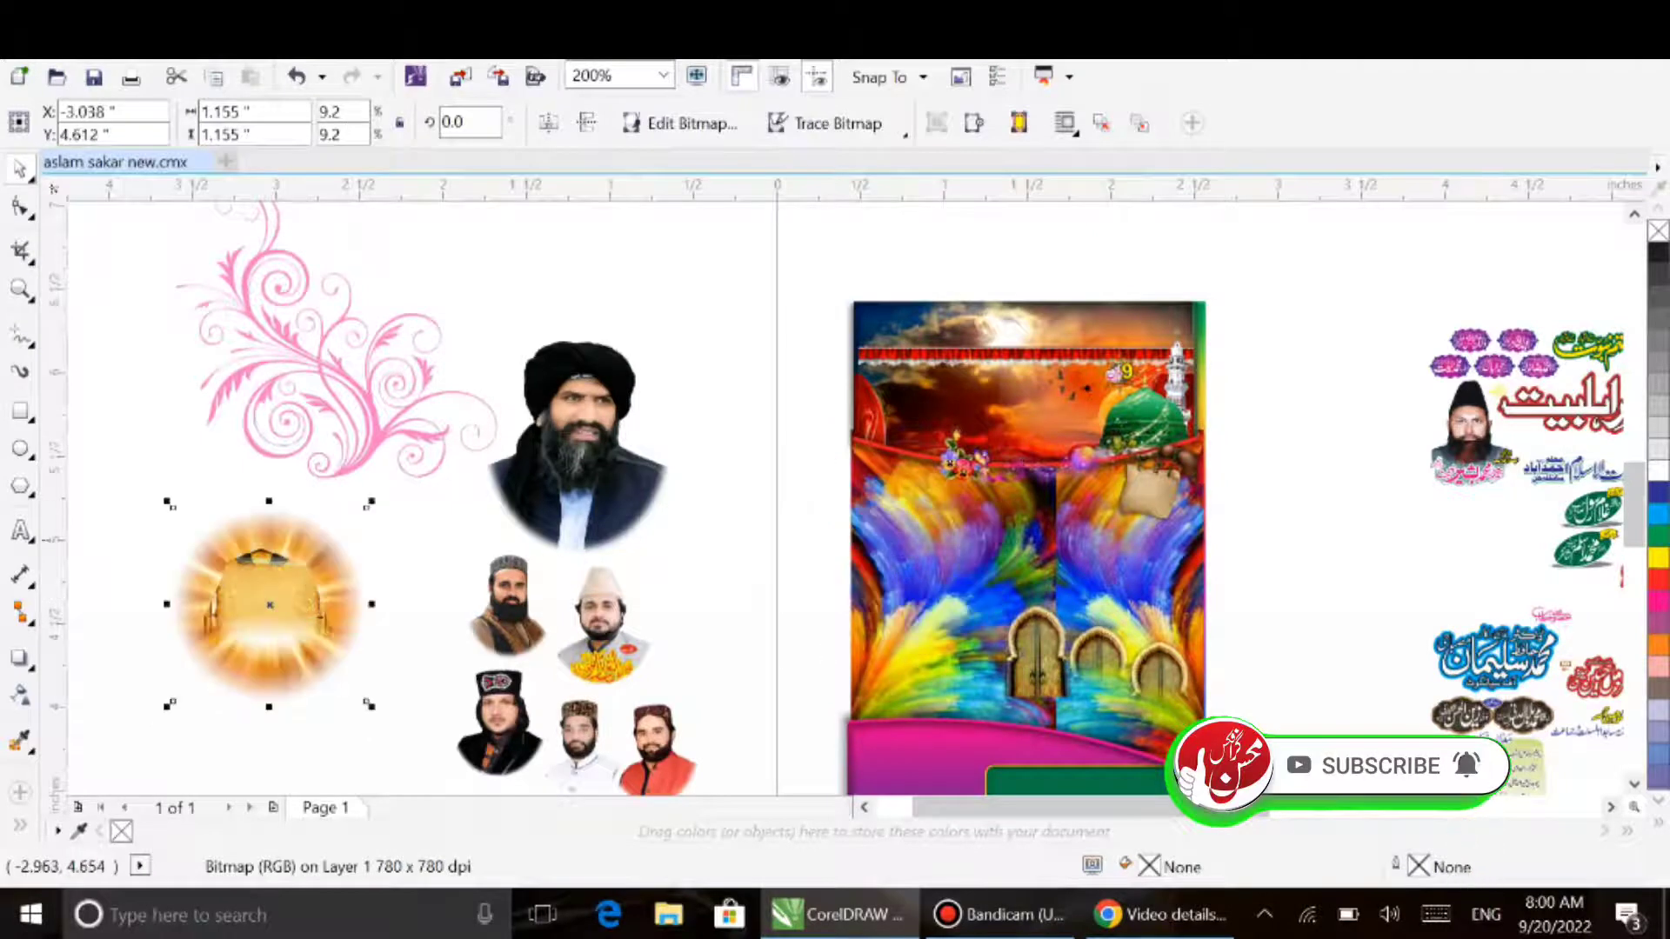
Move the two multicoloured paint-stroke panels out of the artwork, side by side onto the area with the portraits.
{"action": "left_click", "coordinate": [848, 771], "text": "ctrl"}
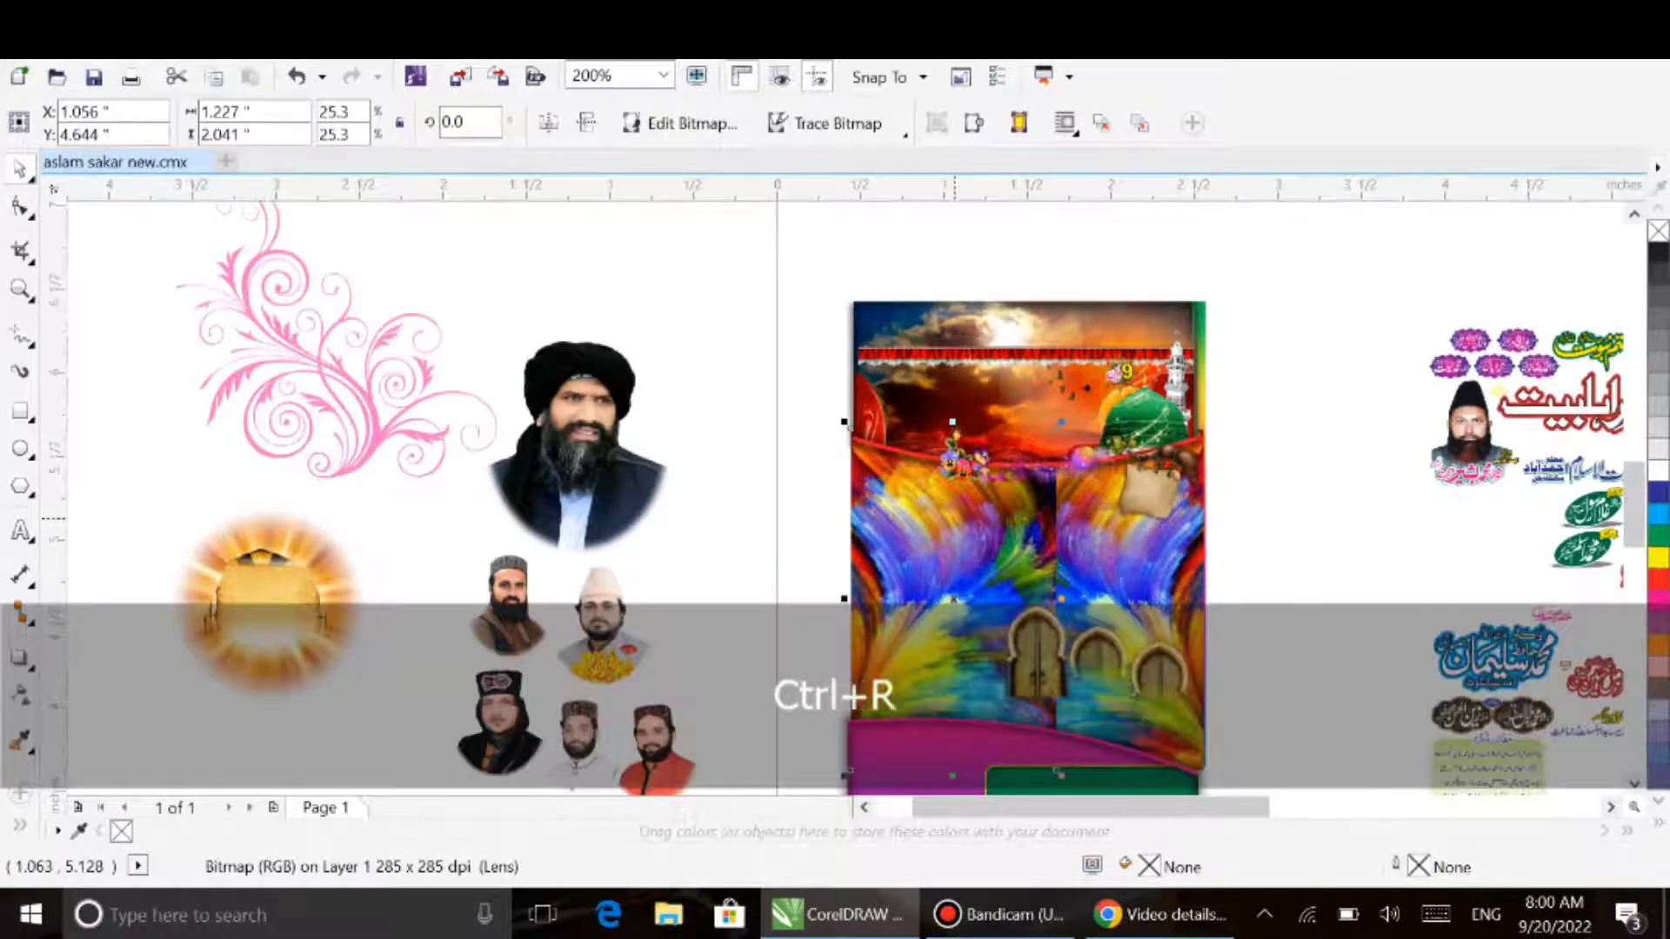
{"action": "key", "text": "ctrl+r"}
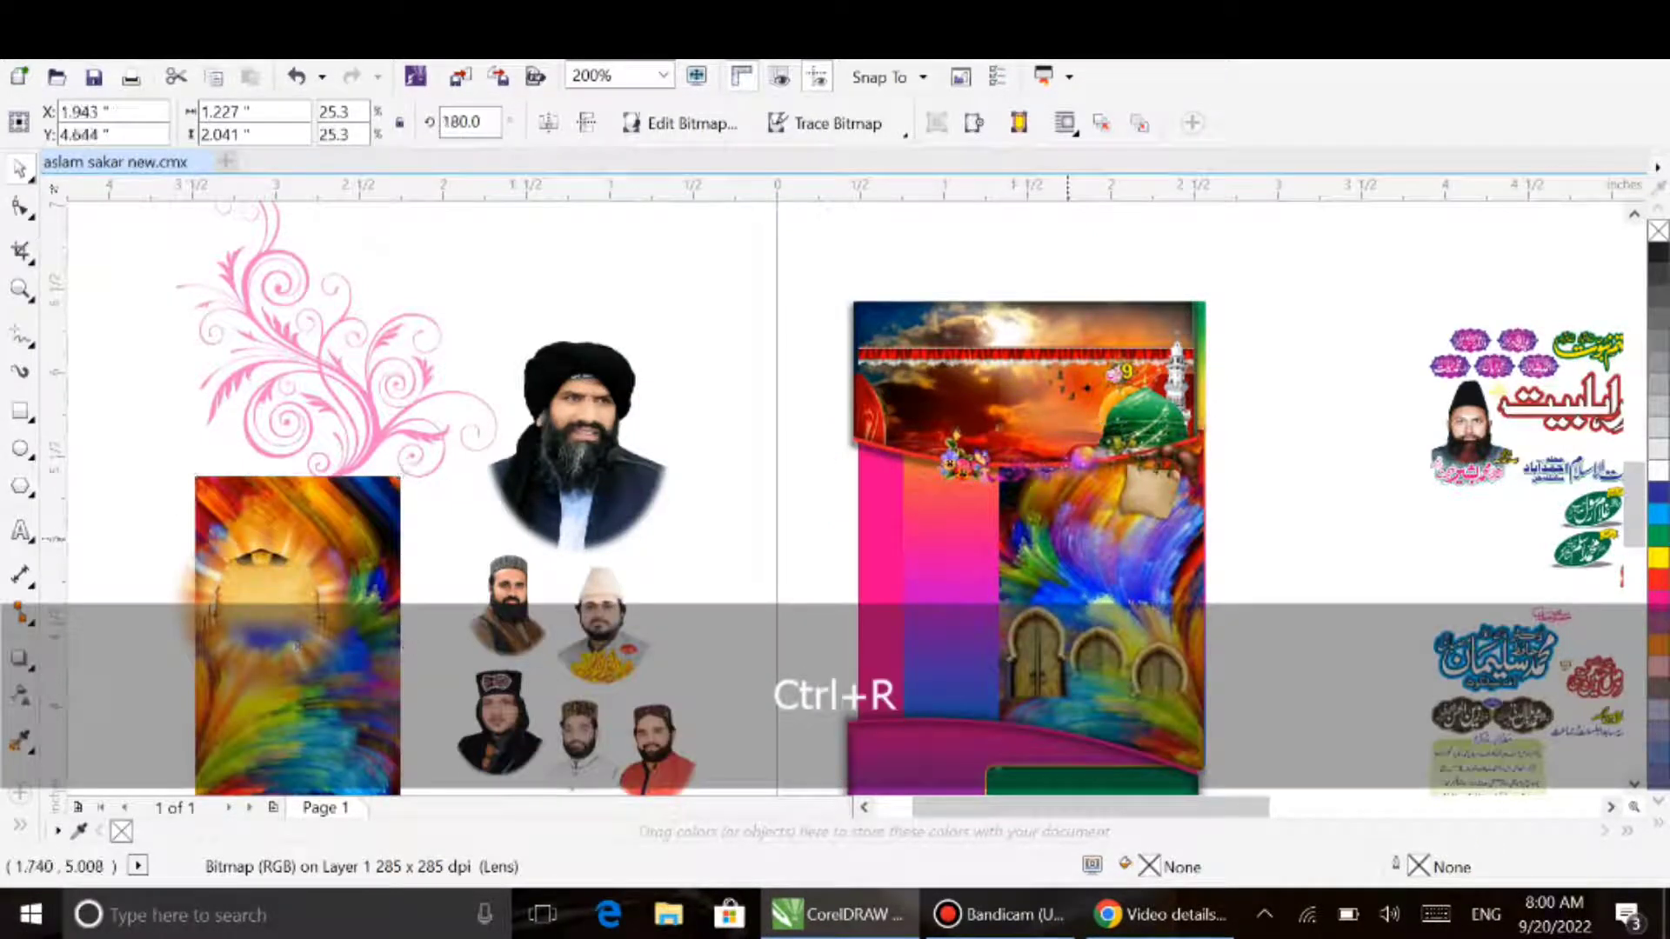
{"action": "key", "text": "ctrl+r"}
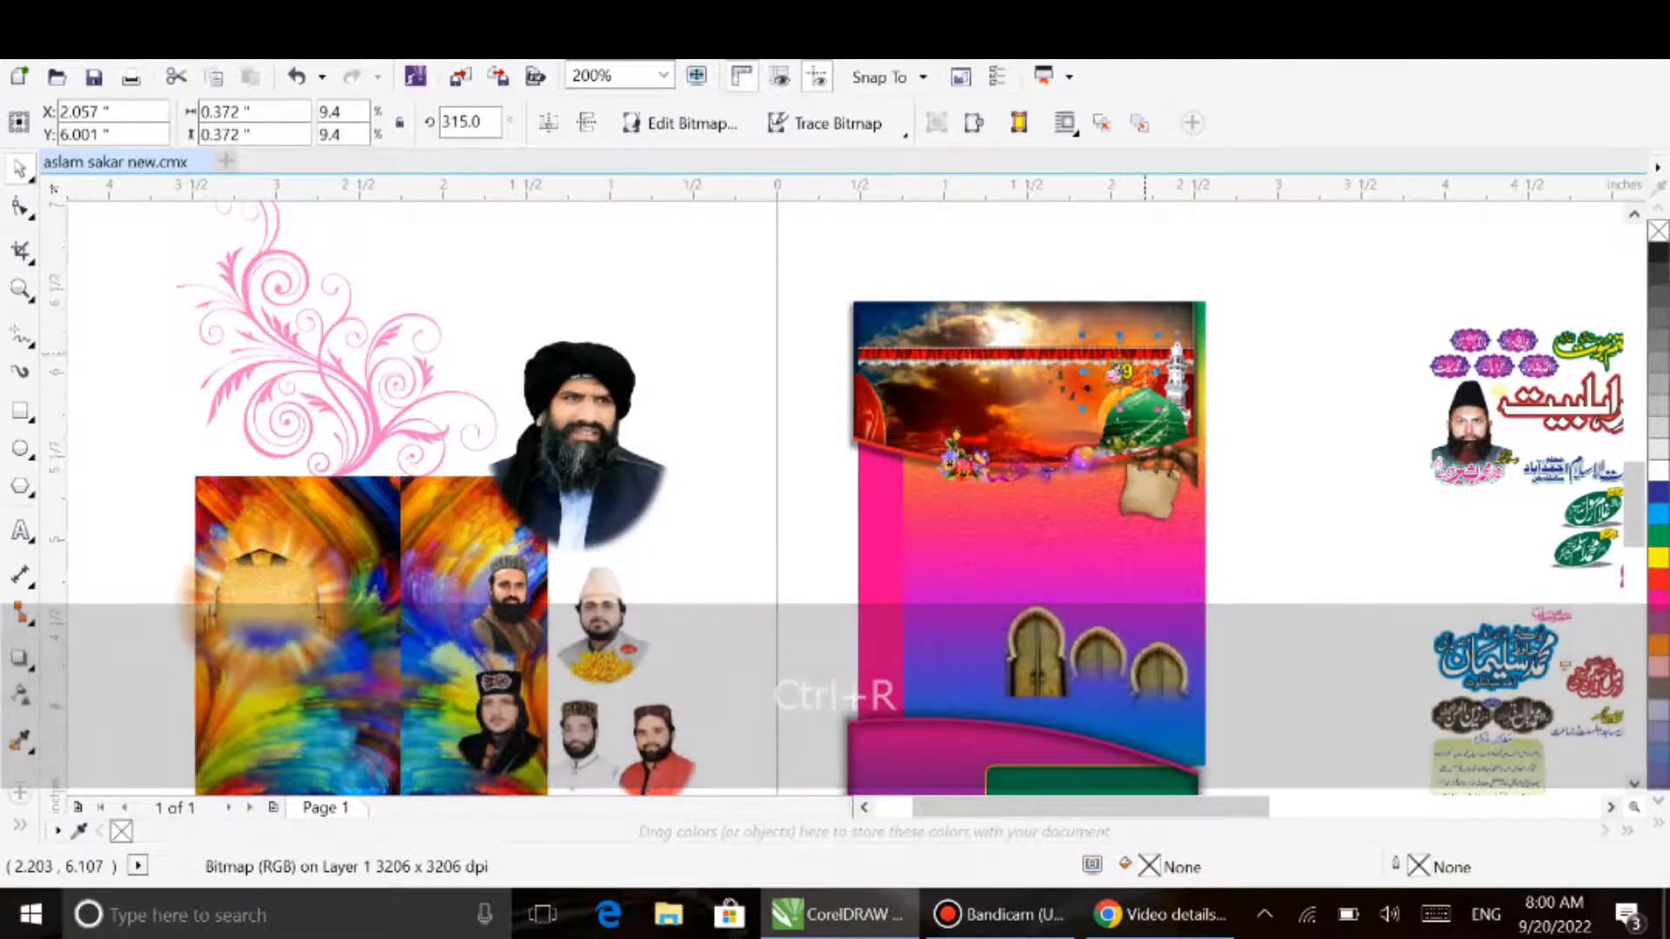
Move the yellow 9 and its pink Urdu lettering together out of the artwork, to about X 3.0 in, Y 6.2 in.
{"action": "scroll", "coordinate": [1138, 366], "scroll_direction": "up", "scroll_amount": 3}
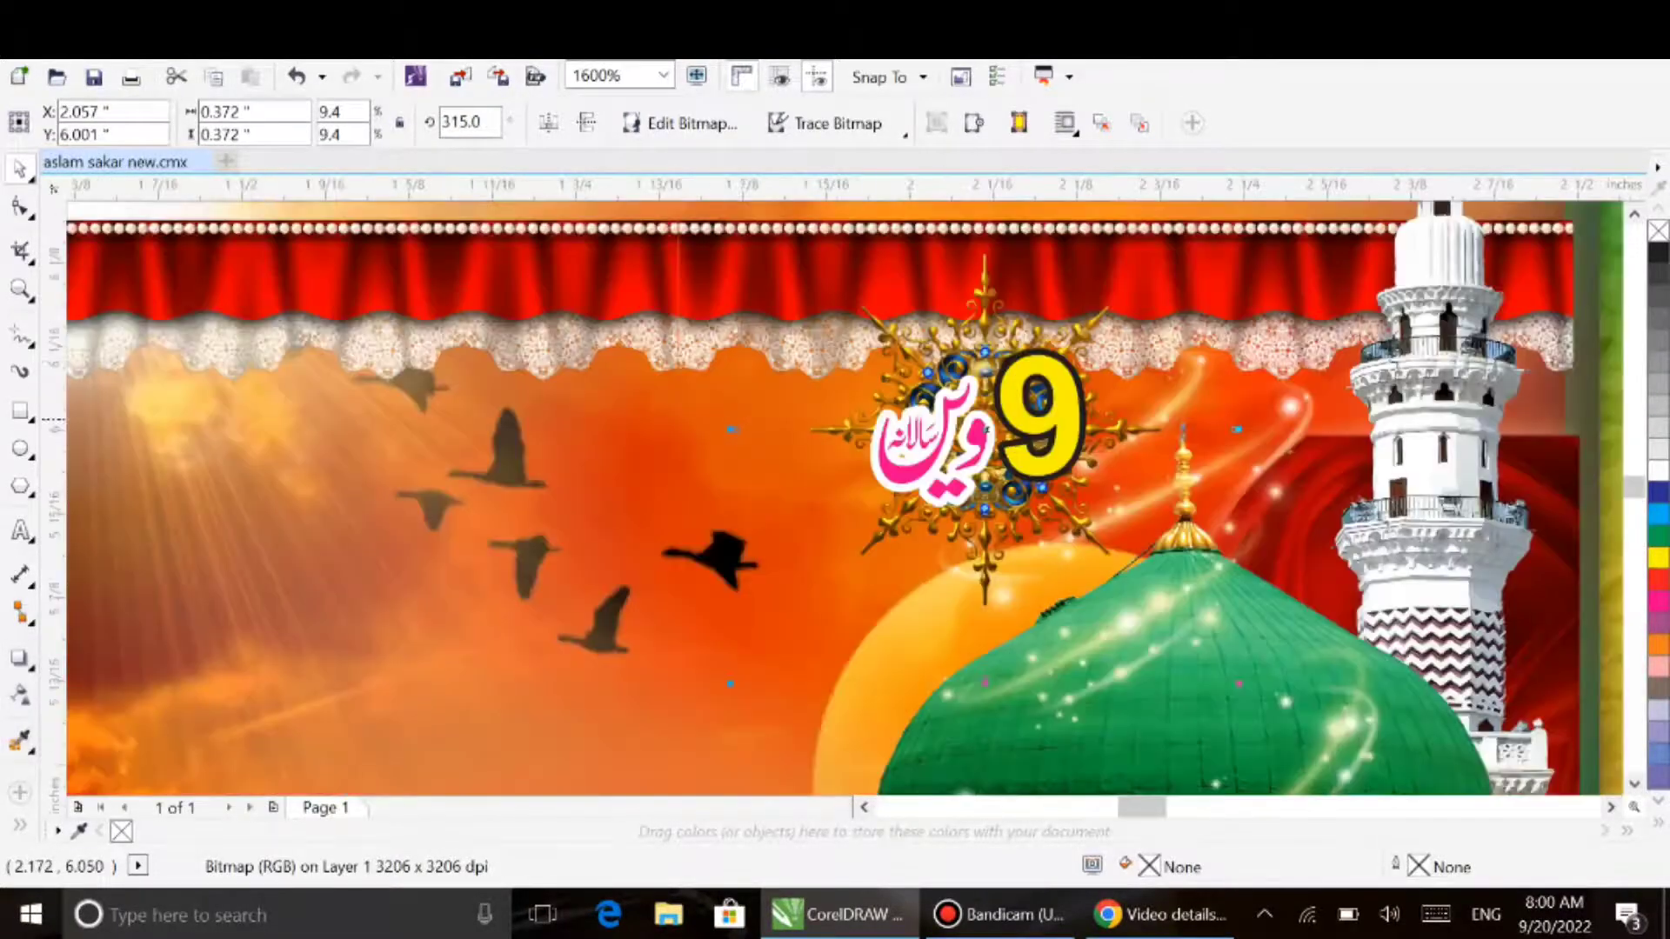
{"action": "left_click", "coordinate": [1056, 423]}
{"action": "key", "text": "shift"}
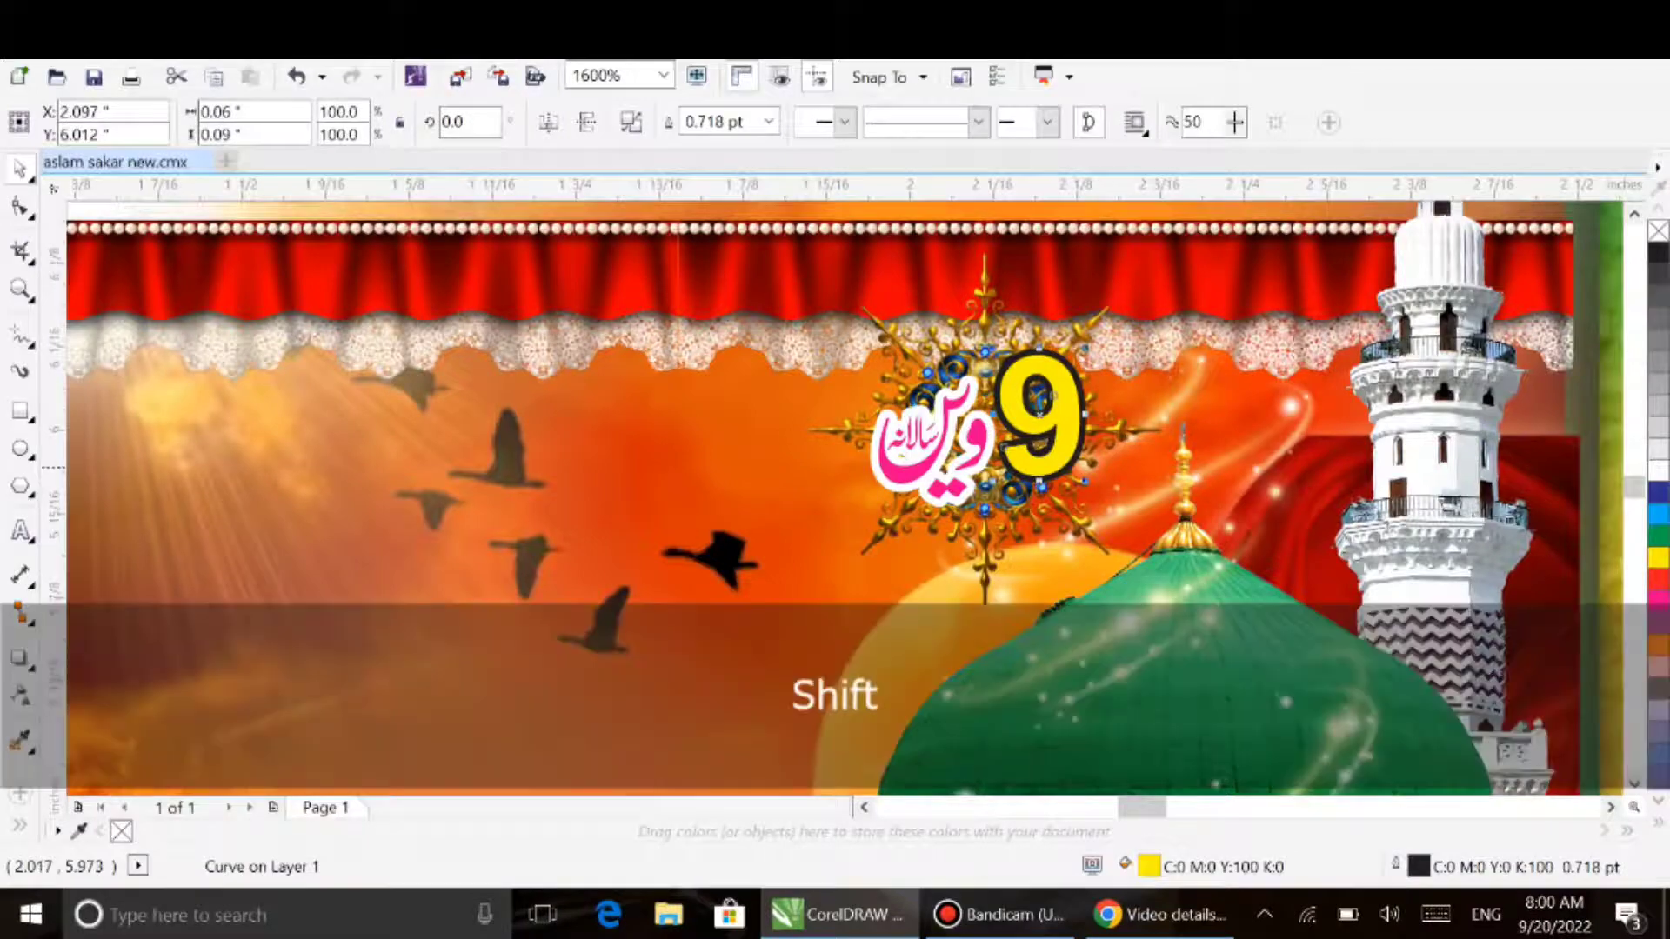
{"action": "left_click", "coordinate": [930, 448], "text": "shift"}
{"action": "scroll", "coordinate": [1006, 401], "scroll_direction": "down", "scroll_amount": 1}
{"action": "left_click_drag", "start_coordinate": [1008, 399], "coordinate": [1282, 387]}
{"action": "scroll", "coordinate": [737, 363], "scroll_direction": "down", "scroll_amount": 1}
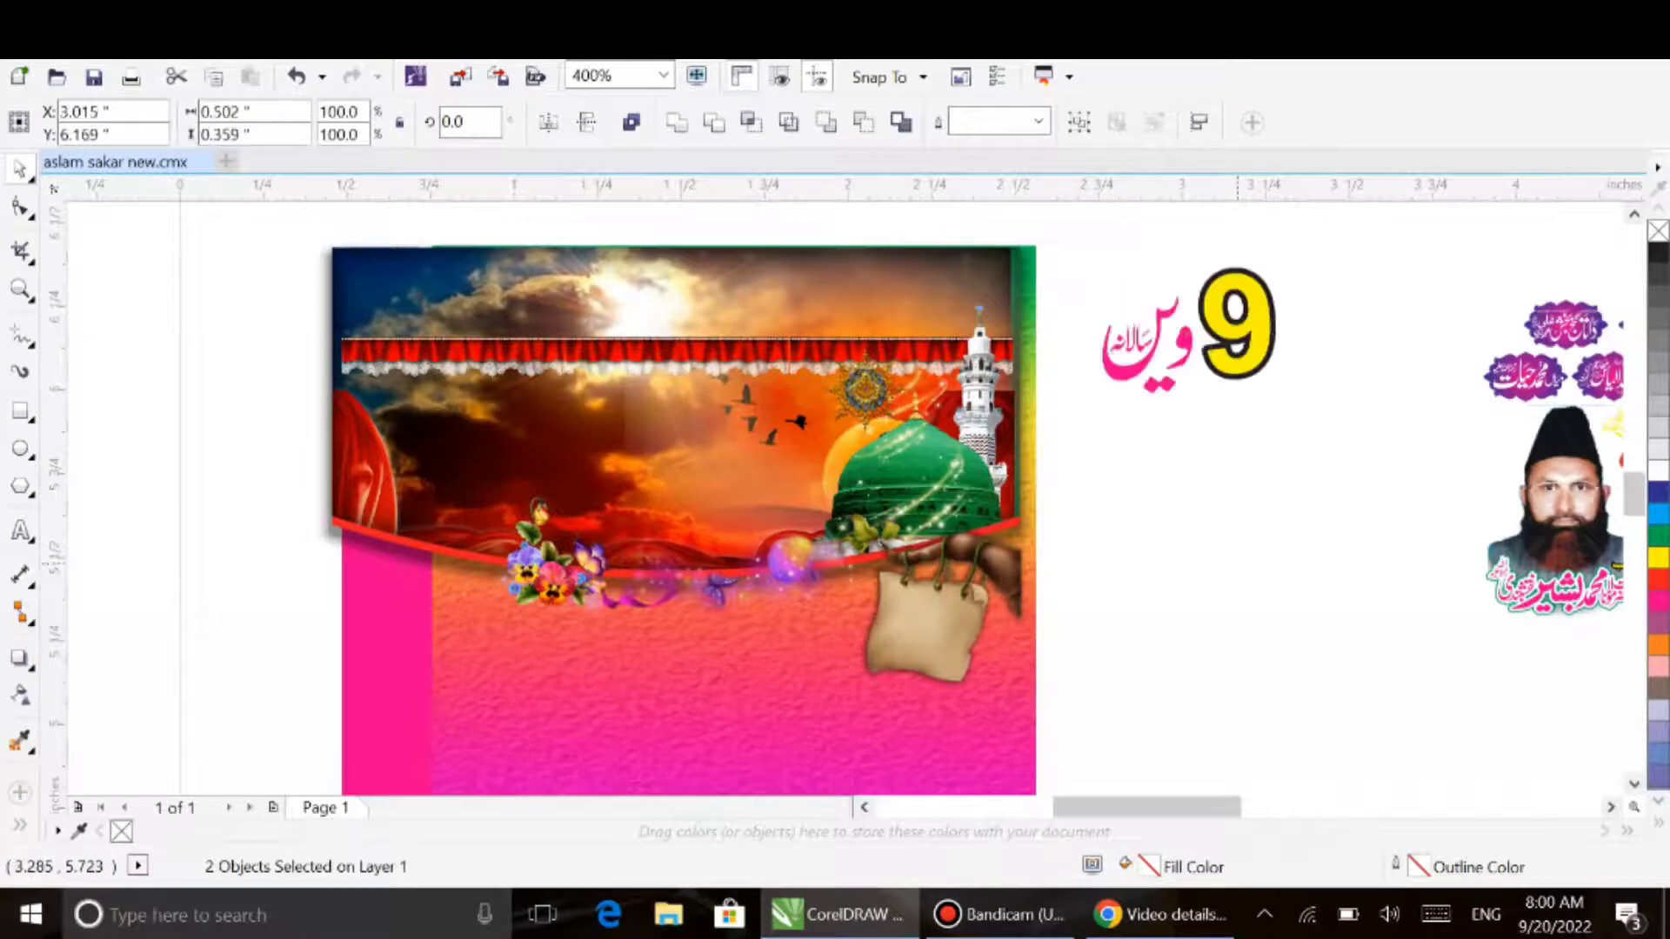
Move the hand holding the parchment and its dark shadow out of the artwork, below the yellow 9.
{"action": "left_click", "coordinate": [914, 500]}
{"action": "left_click_drag", "start_coordinate": [919, 641], "coordinate": [1309, 578]}
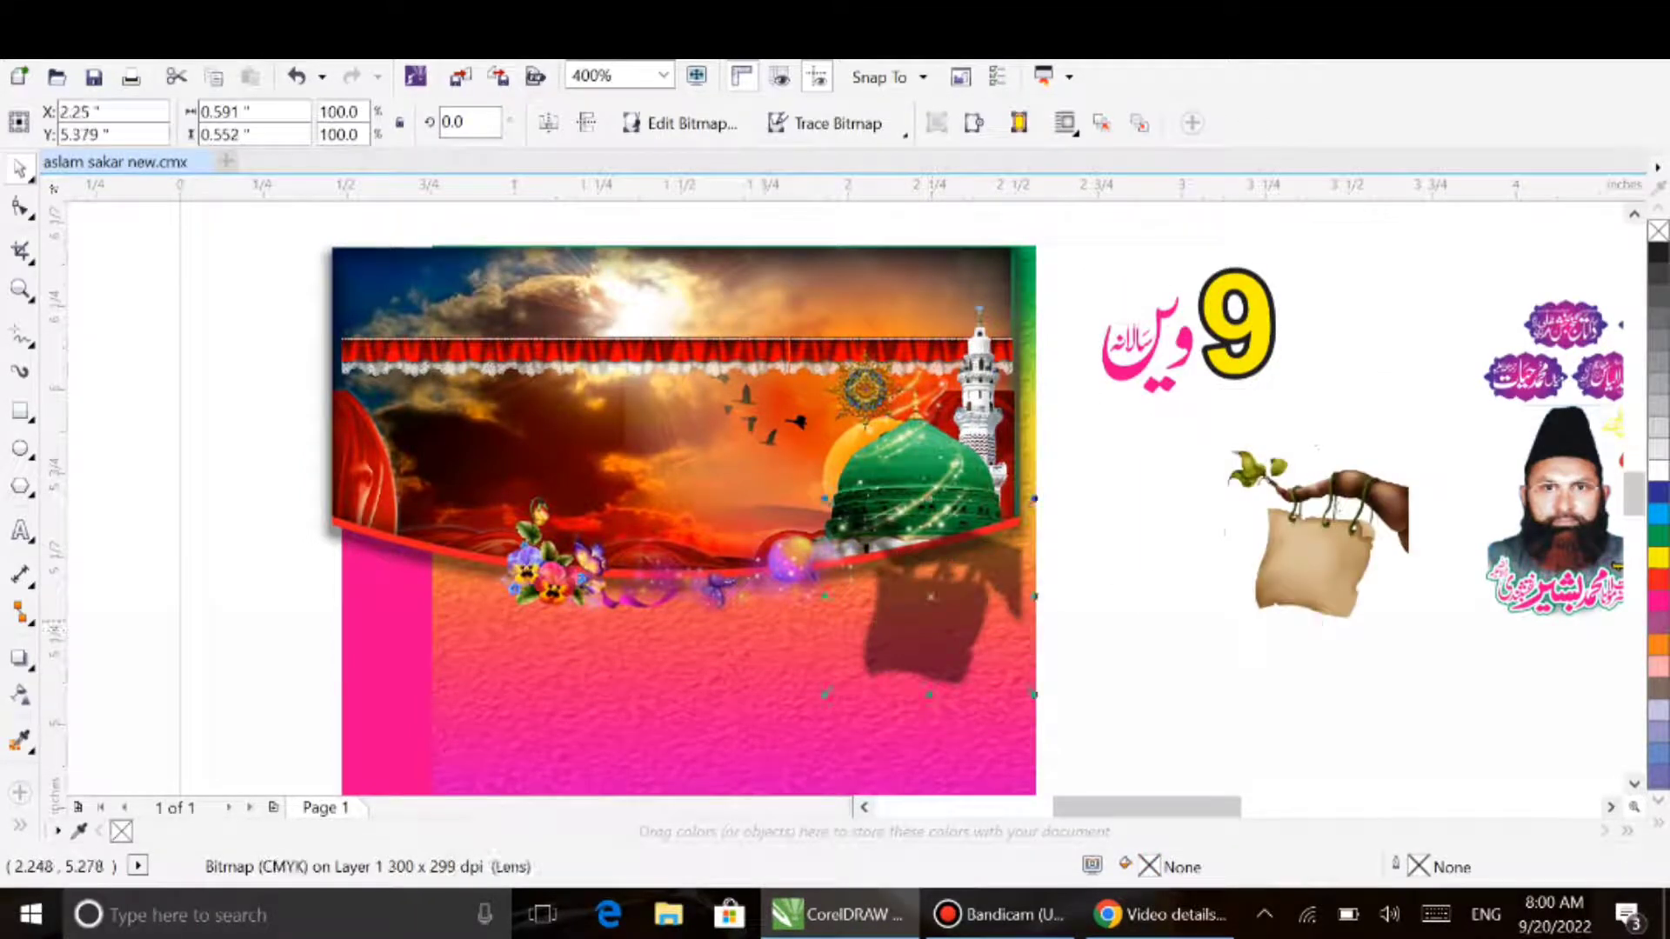
{"action": "key", "text": "ctrl+r"}
Extract the contents of the PowerClip holding the sky, curtain and dome scene, and clear the selection.
{"action": "left_click", "coordinate": [891, 496]}
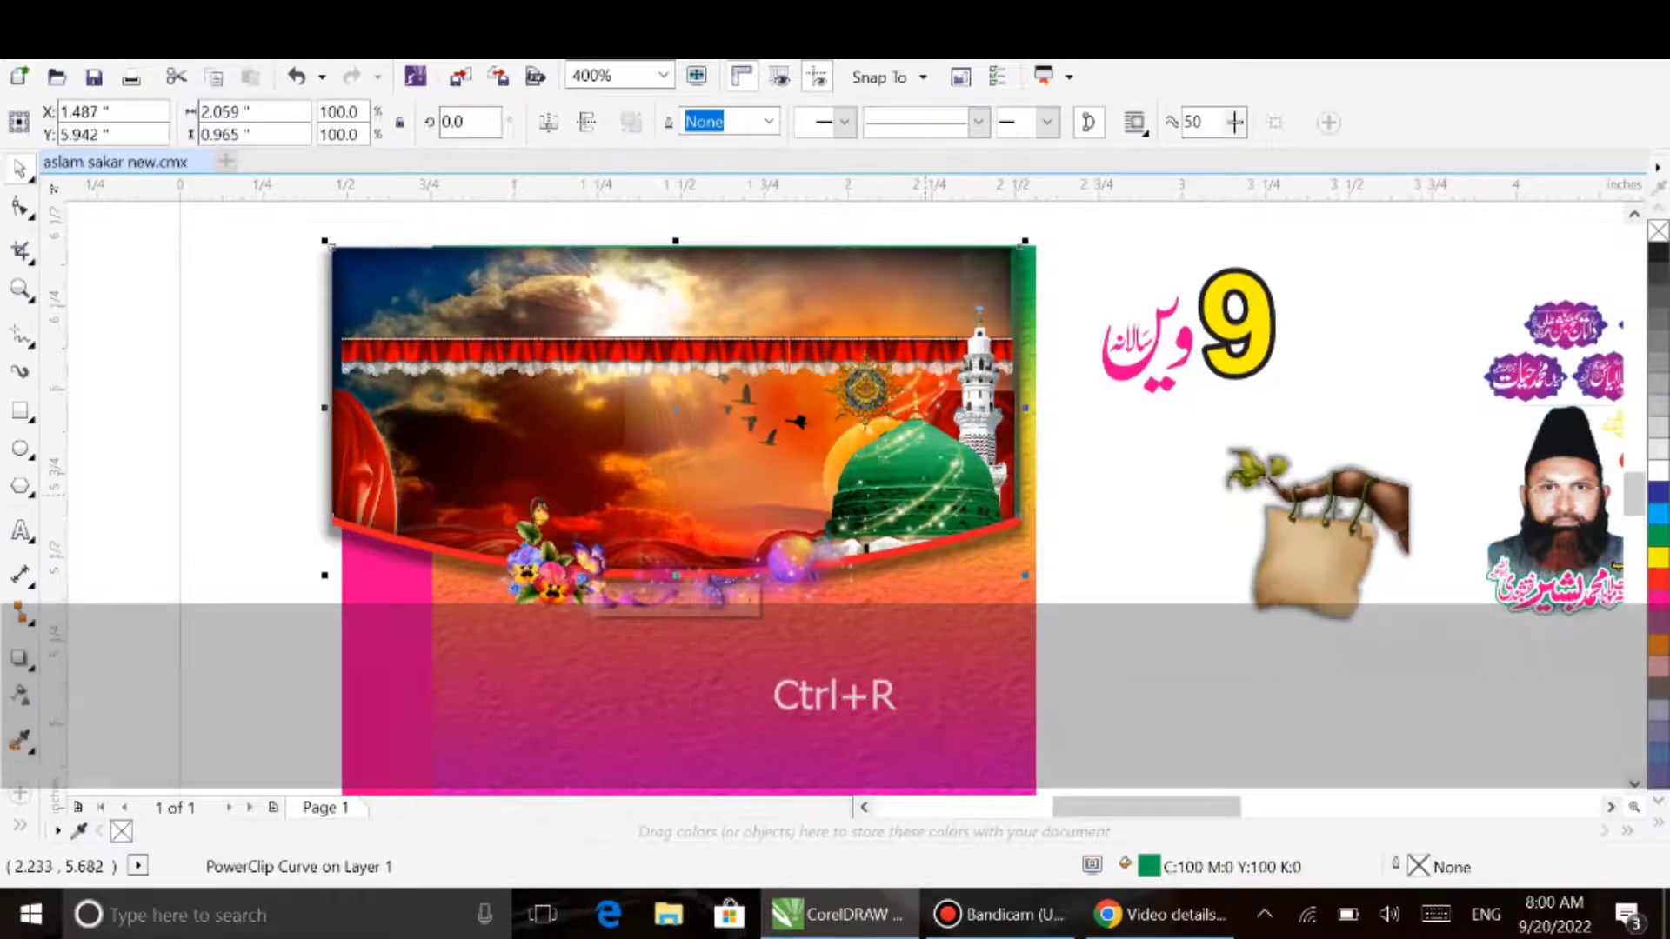
{"action": "right_click", "coordinate": [923, 492]}
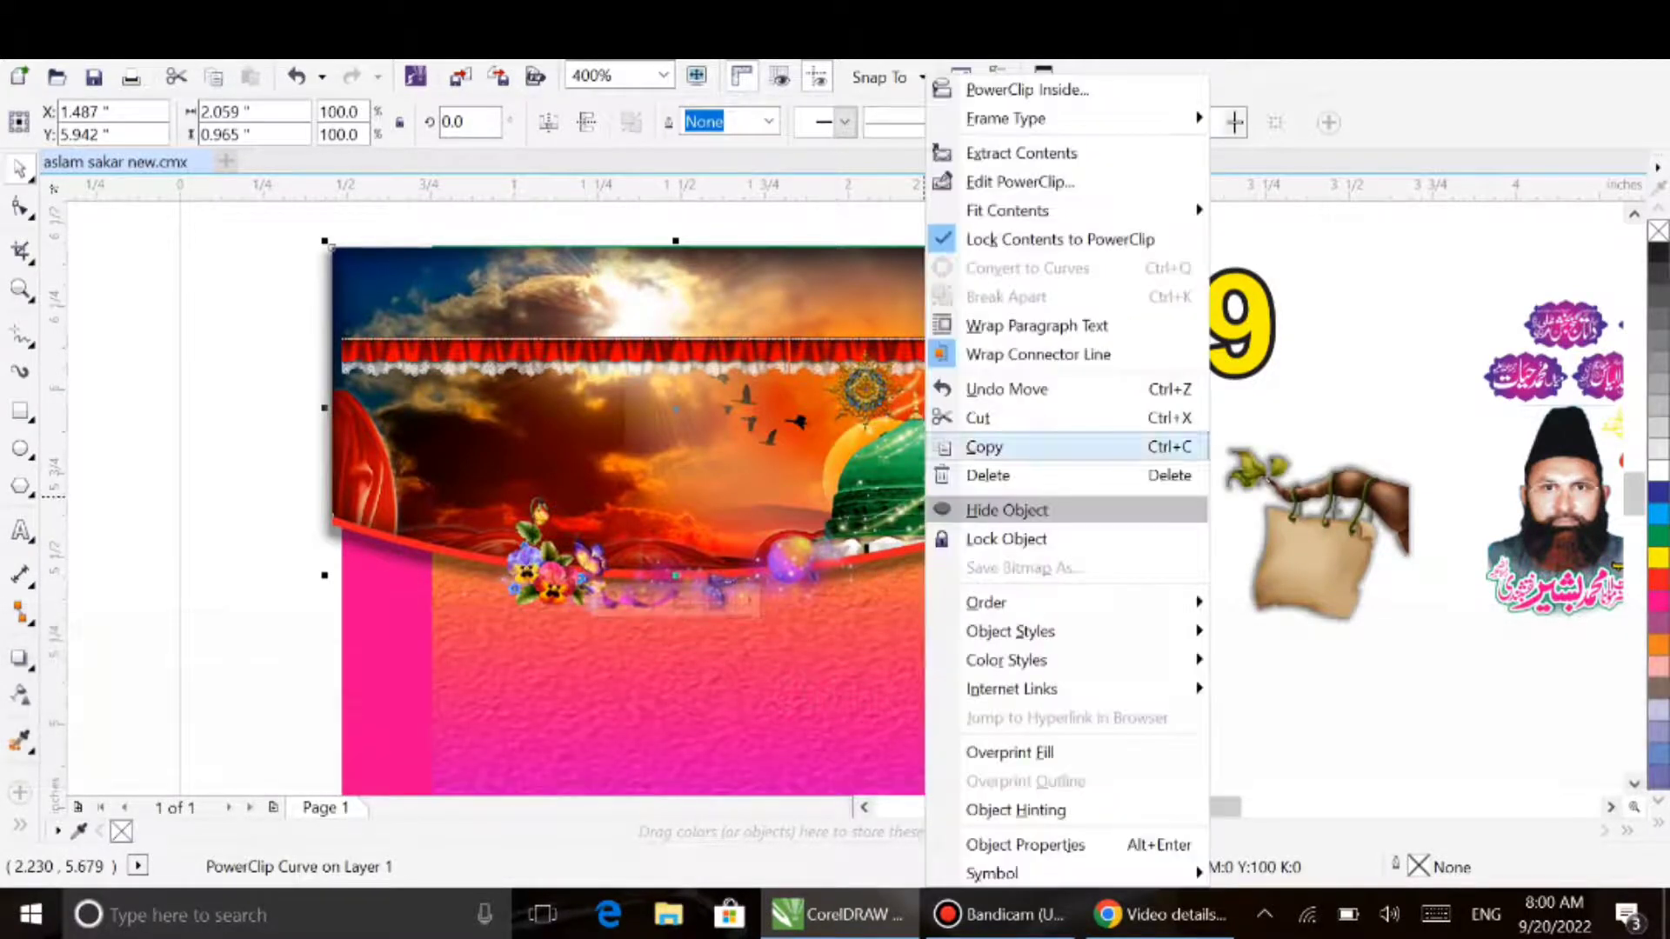
{"action": "left_click", "coordinate": [974, 176]}
{"action": "key", "text": "ctrl+a"}
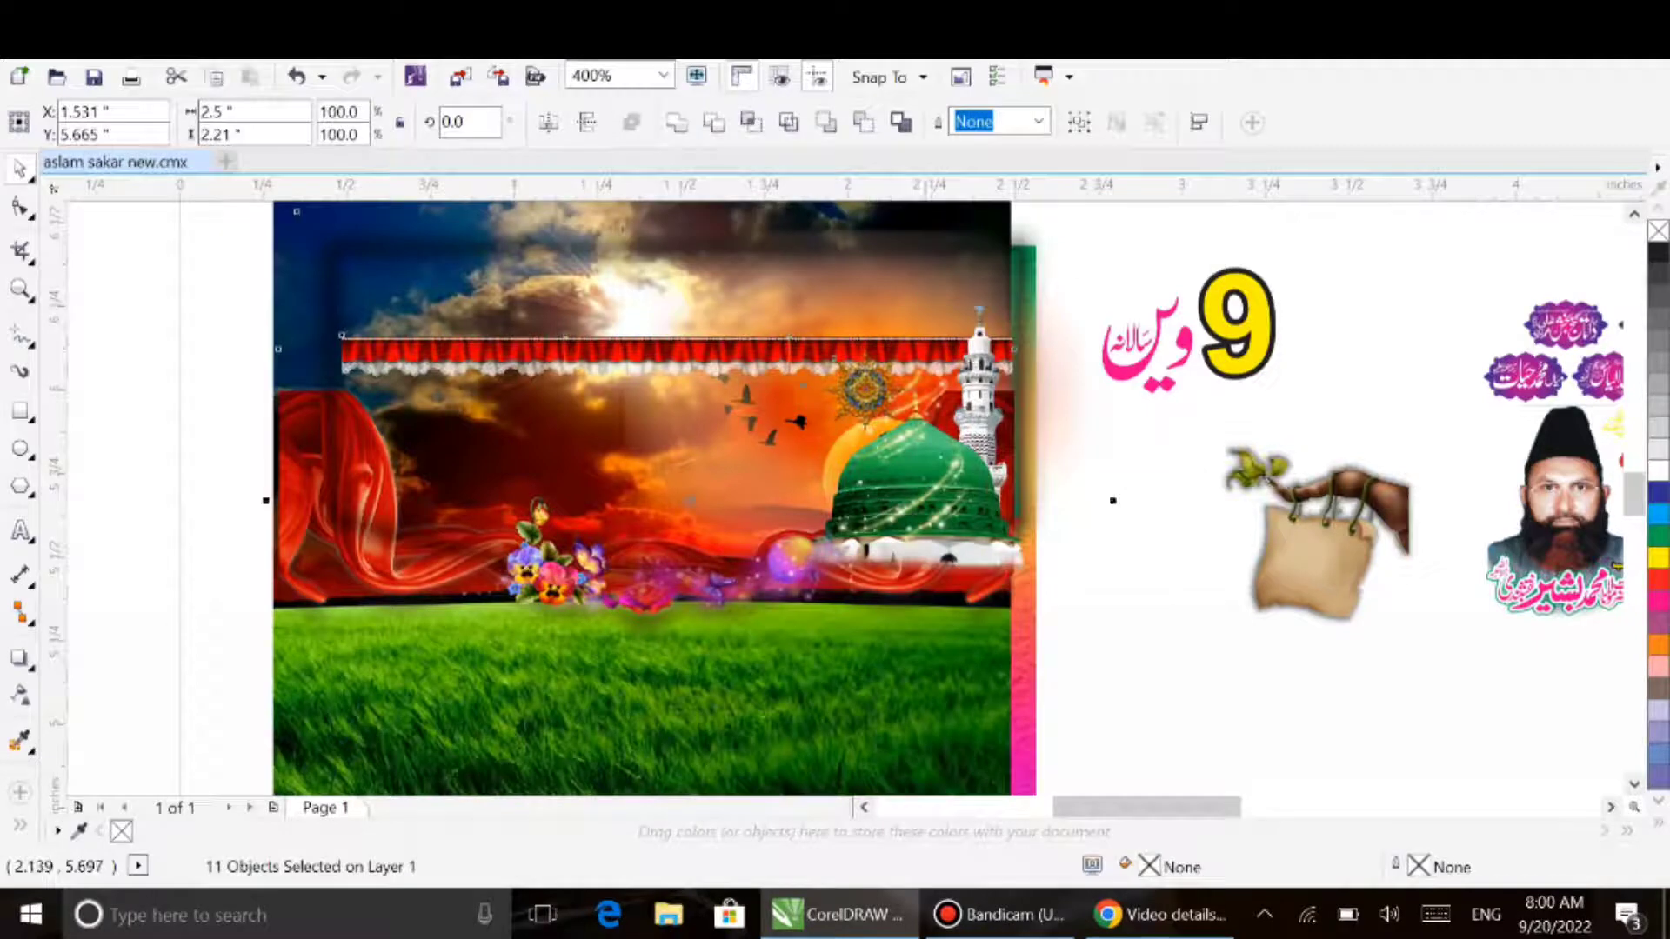
{"action": "left_click", "coordinate": [1124, 435]}
Move the glowing light swirls and green dome out of the scene, and shift the parchment hand and its shadow aside.
{"action": "left_click", "coordinate": [897, 476]}
{"action": "left_click_drag", "start_coordinate": [898, 477], "coordinate": [1379, 302]}
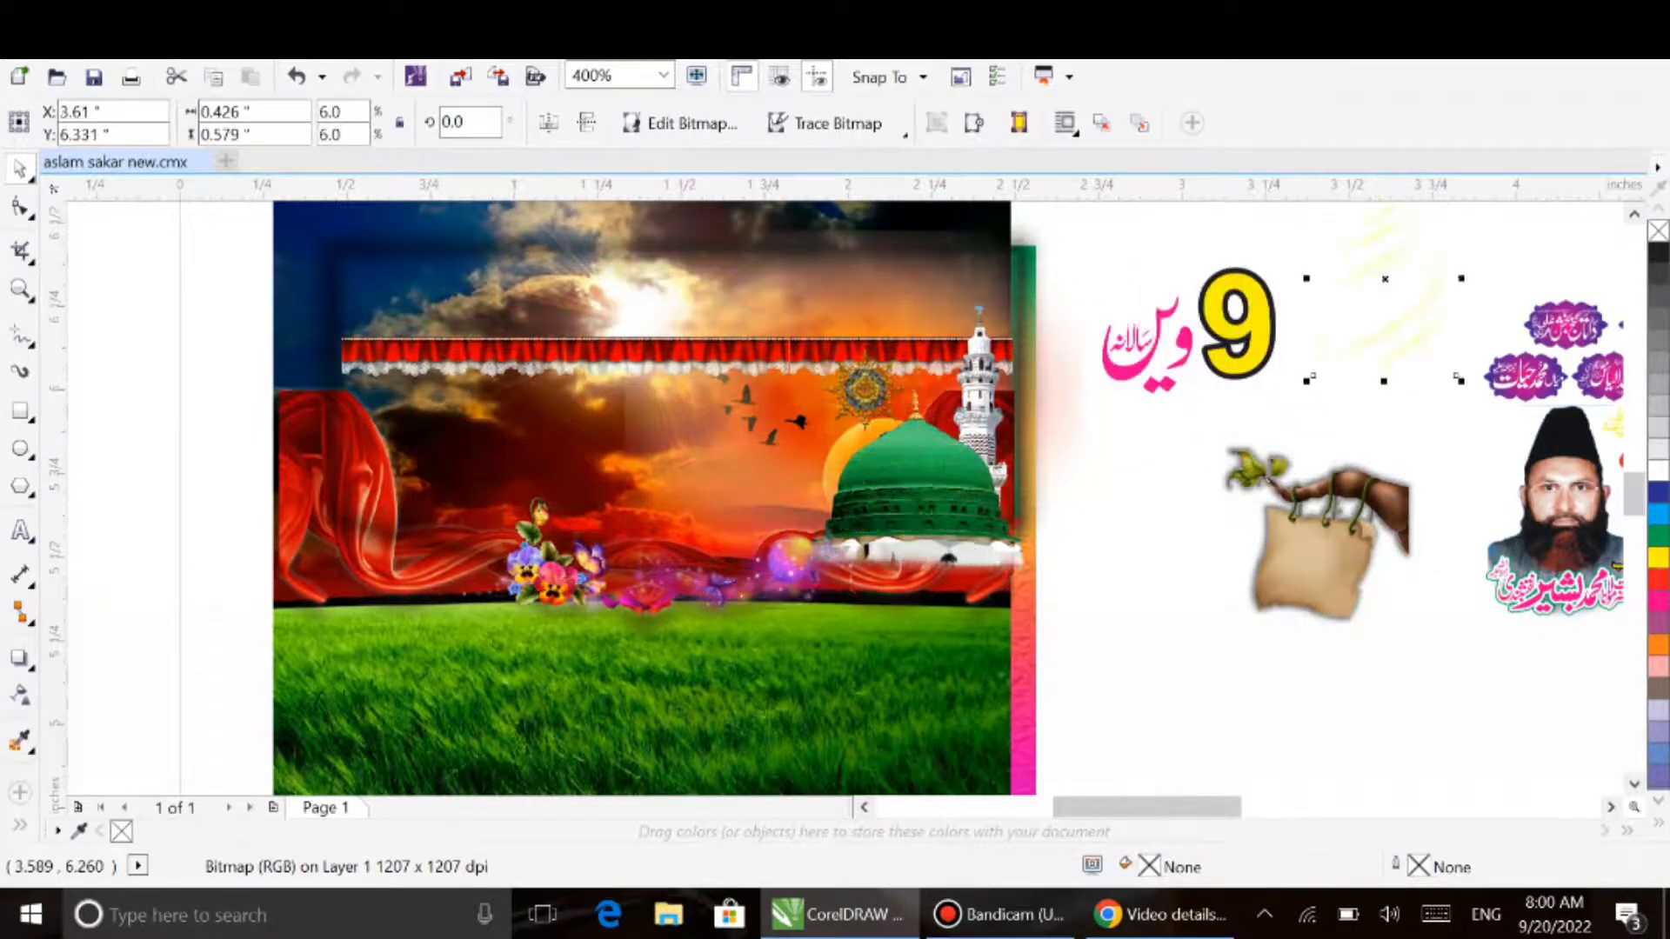
{"action": "left_click_drag", "start_coordinate": [941, 494], "coordinate": [1381, 526]}
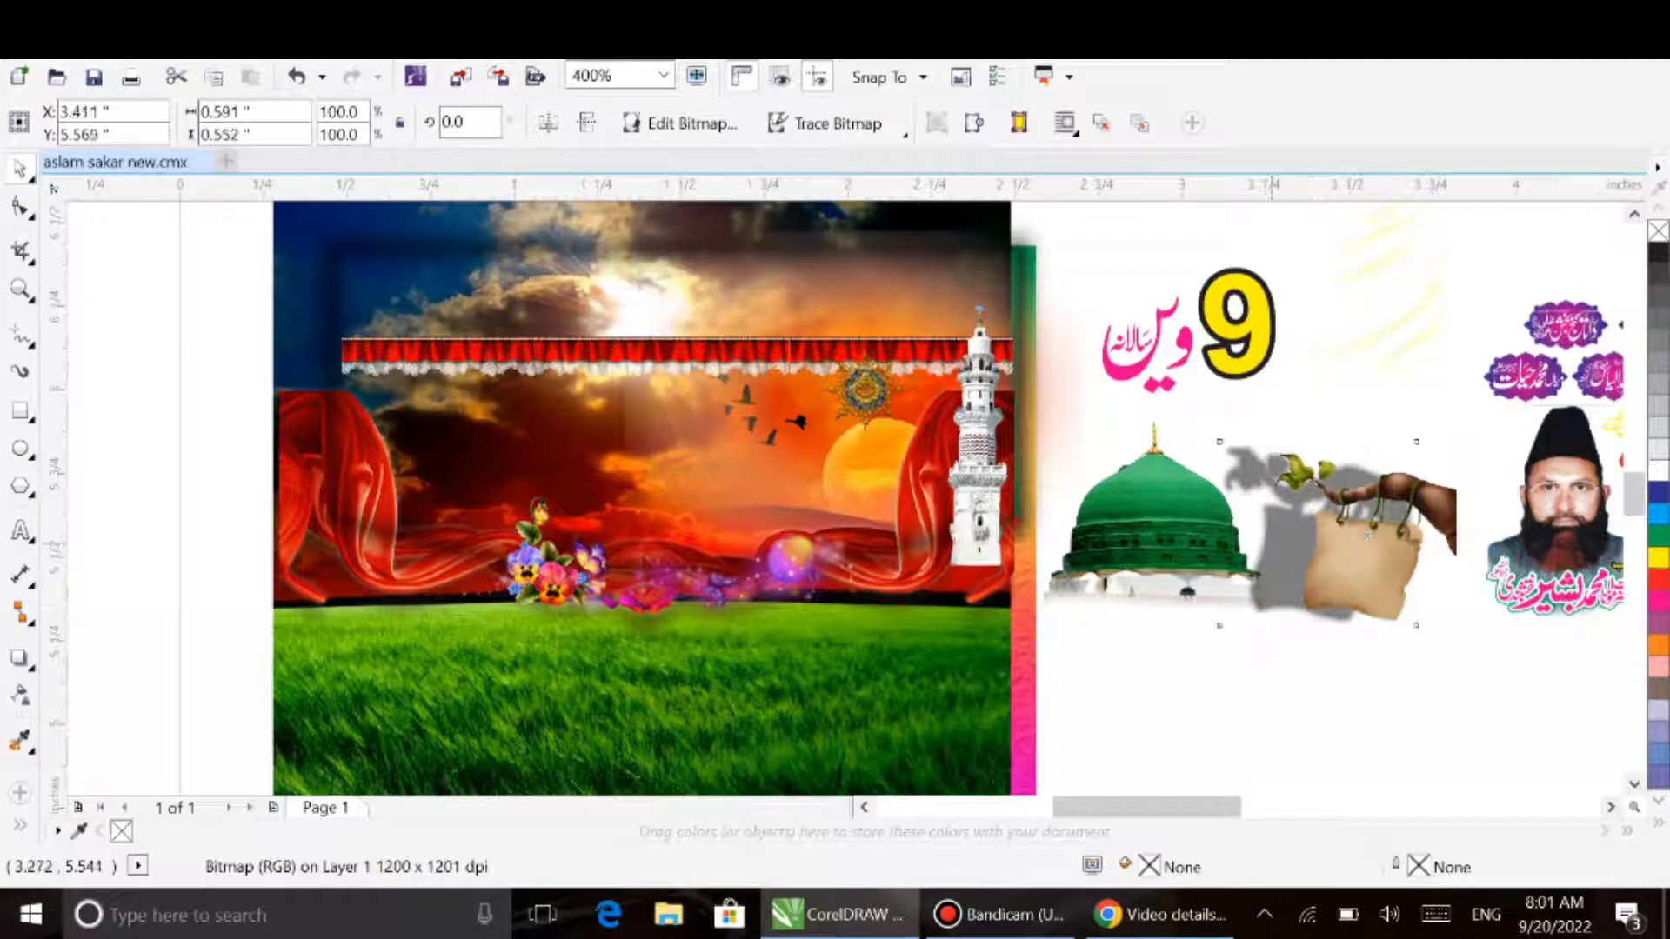
{"action": "key", "text": "ctrl+r"}
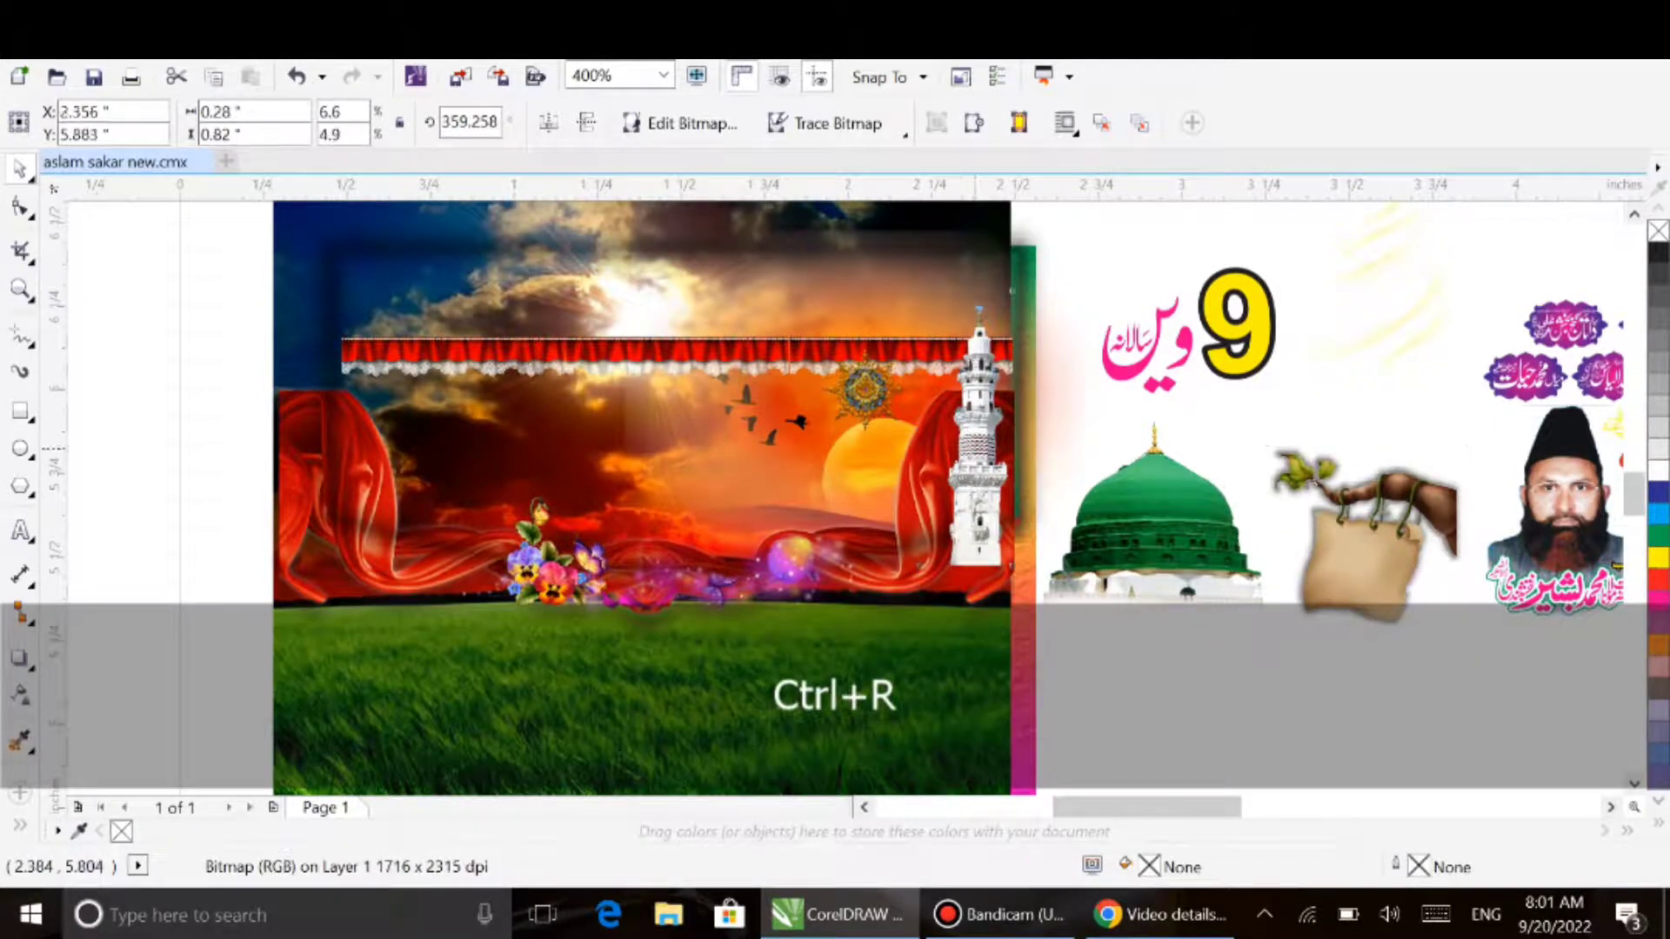
Move the white minaret and the two stacked gold star ornaments out of the scene, placing them around the yellow 9.
{"action": "left_click_drag", "start_coordinate": [974, 451], "coordinate": [1336, 366]}
{"action": "left_click", "coordinate": [1336, 367]}
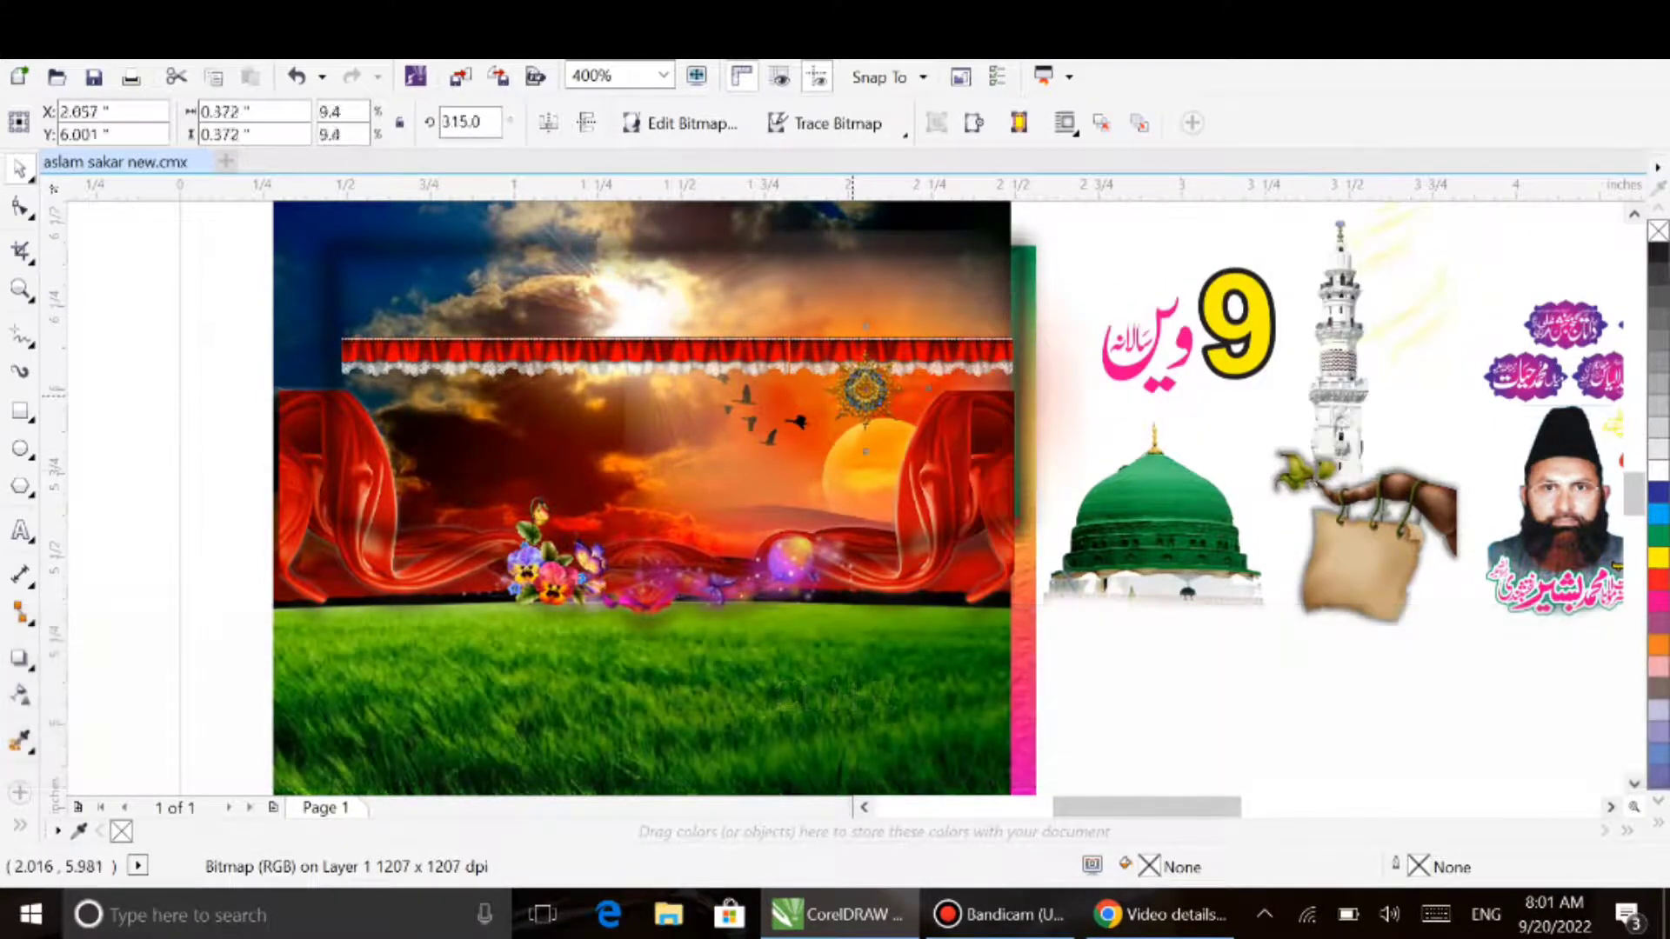
{"action": "left_click_drag", "start_coordinate": [853, 394], "coordinate": [1471, 246]}
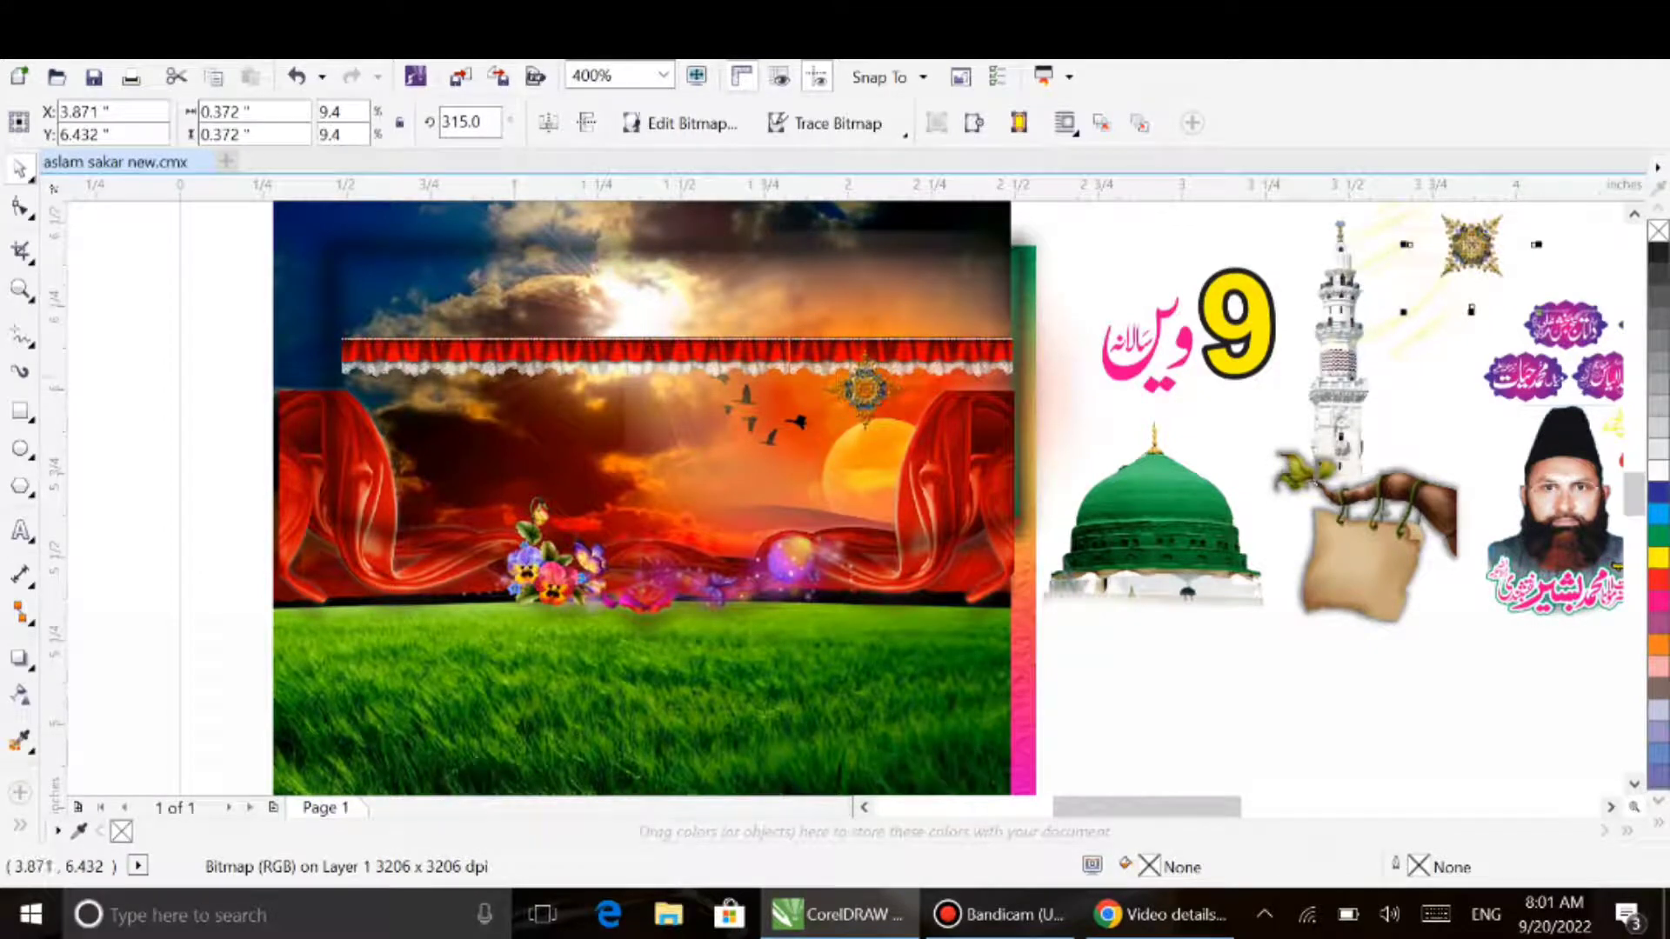
{"action": "left_click_drag", "start_coordinate": [860, 400], "coordinate": [1163, 253]}
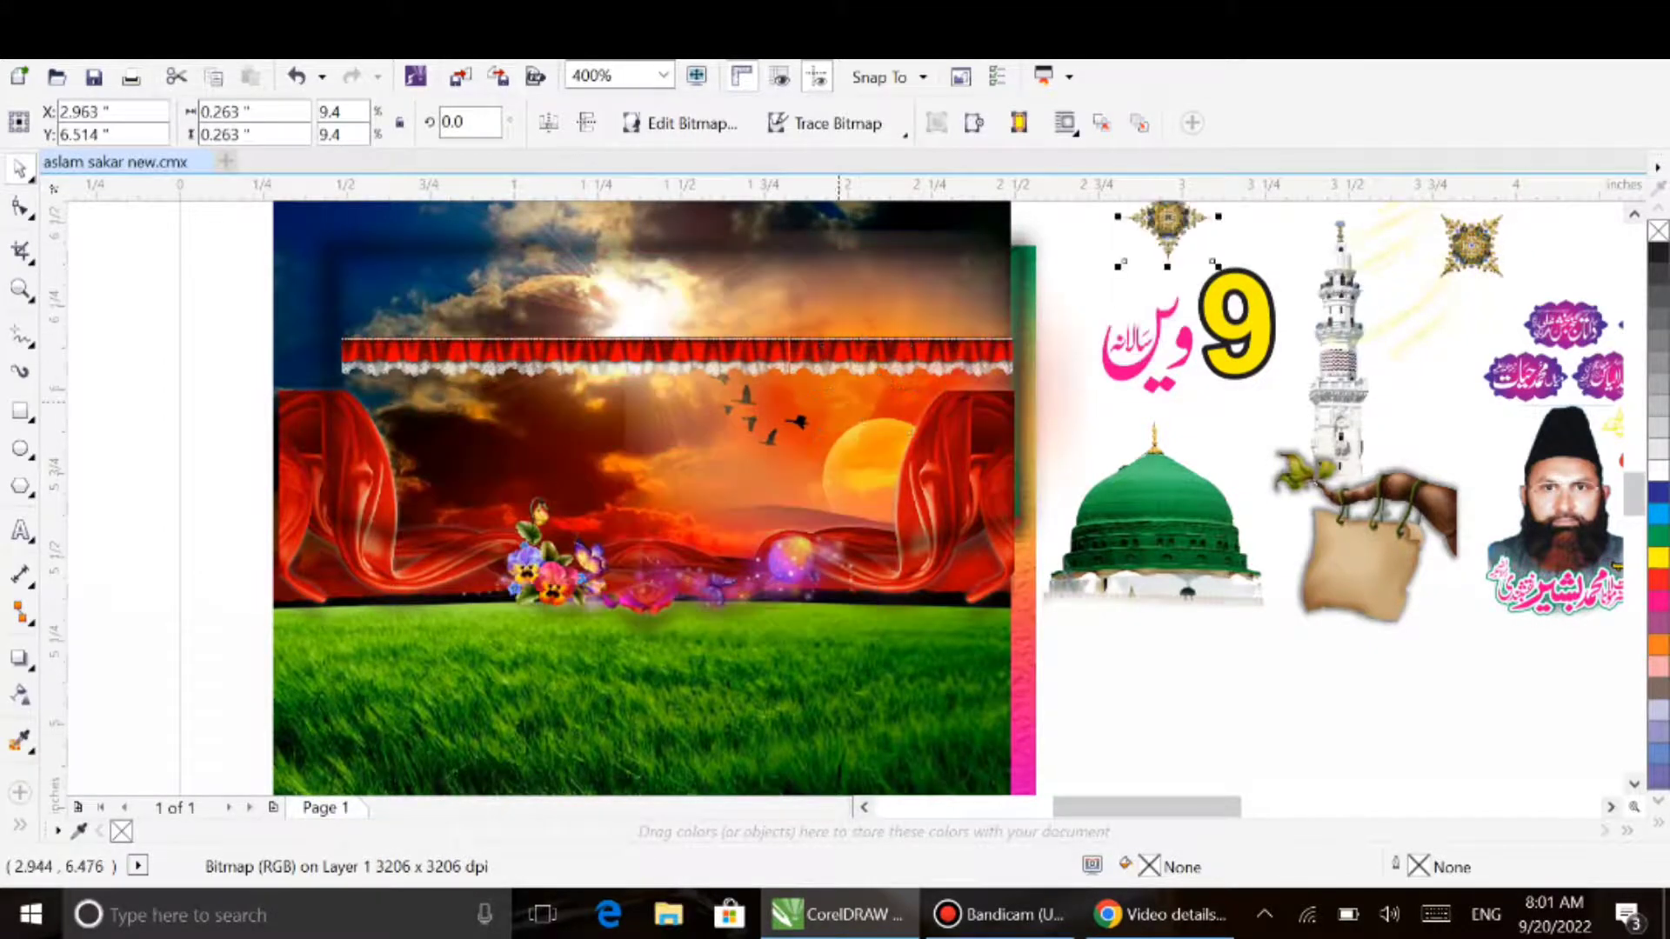
Move the red valance pieces together to above the large portrait, and the curved frame shadow to above the Urdu titles.
{"action": "scroll", "coordinate": [875, 357], "scroll_direction": "down", "scroll_amount": 1}
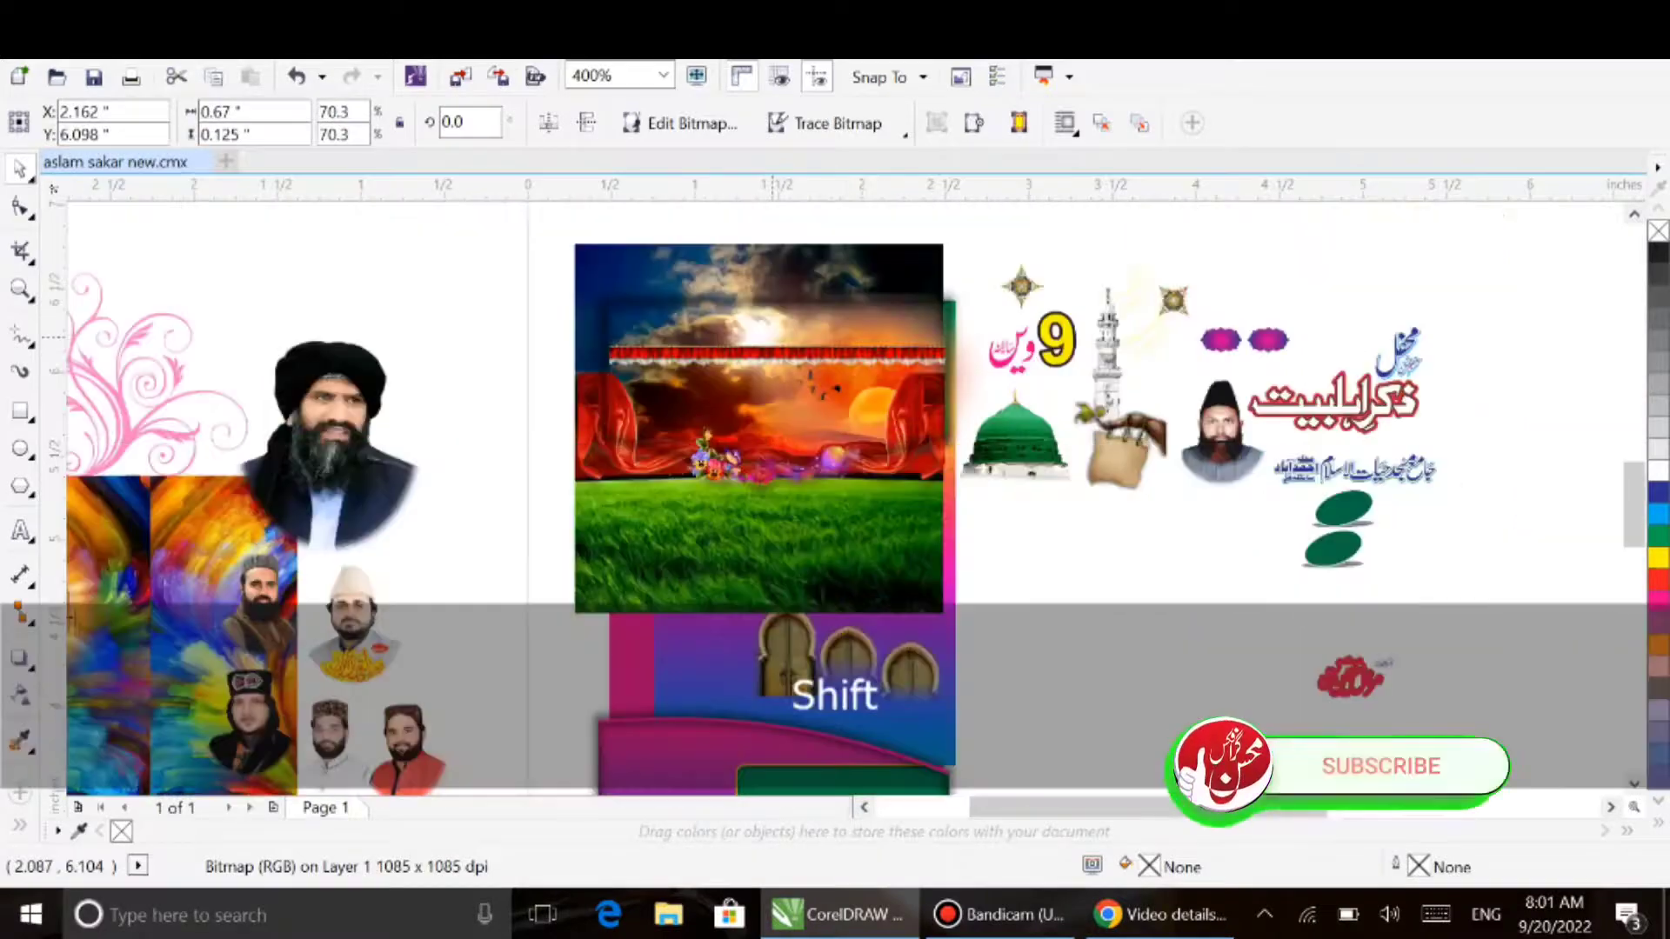
{"action": "left_click", "coordinate": [773, 351], "text": "shift"}
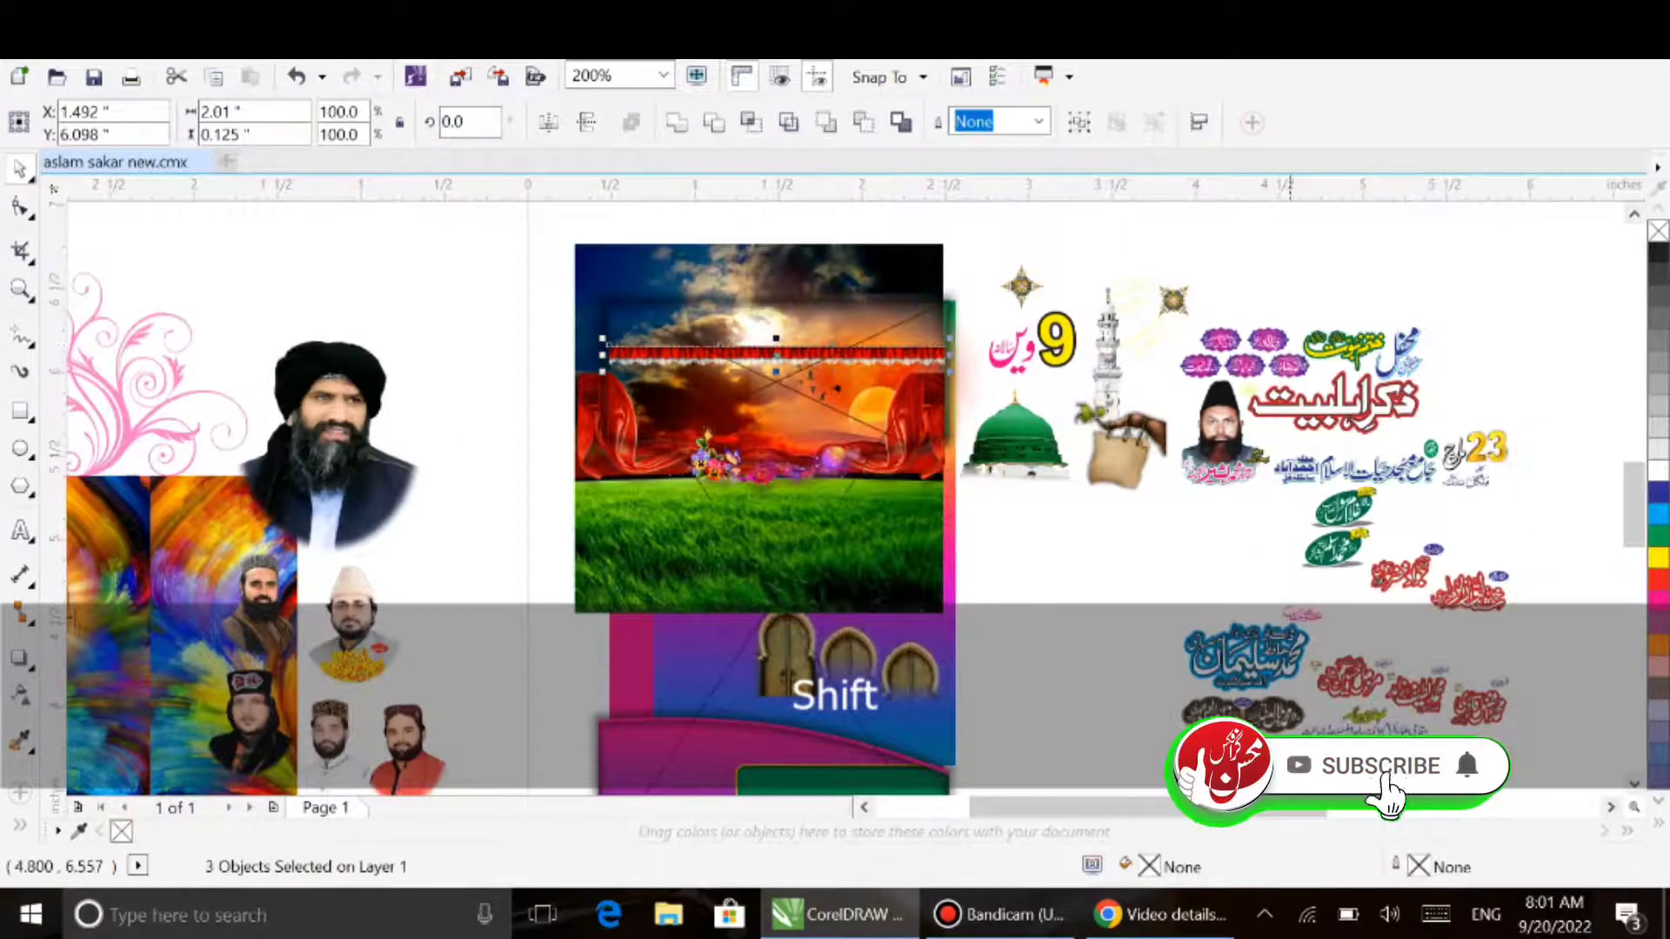
{"action": "left_click", "coordinate": [998, 913]}
{"action": "left_click", "coordinate": [998, 913]}
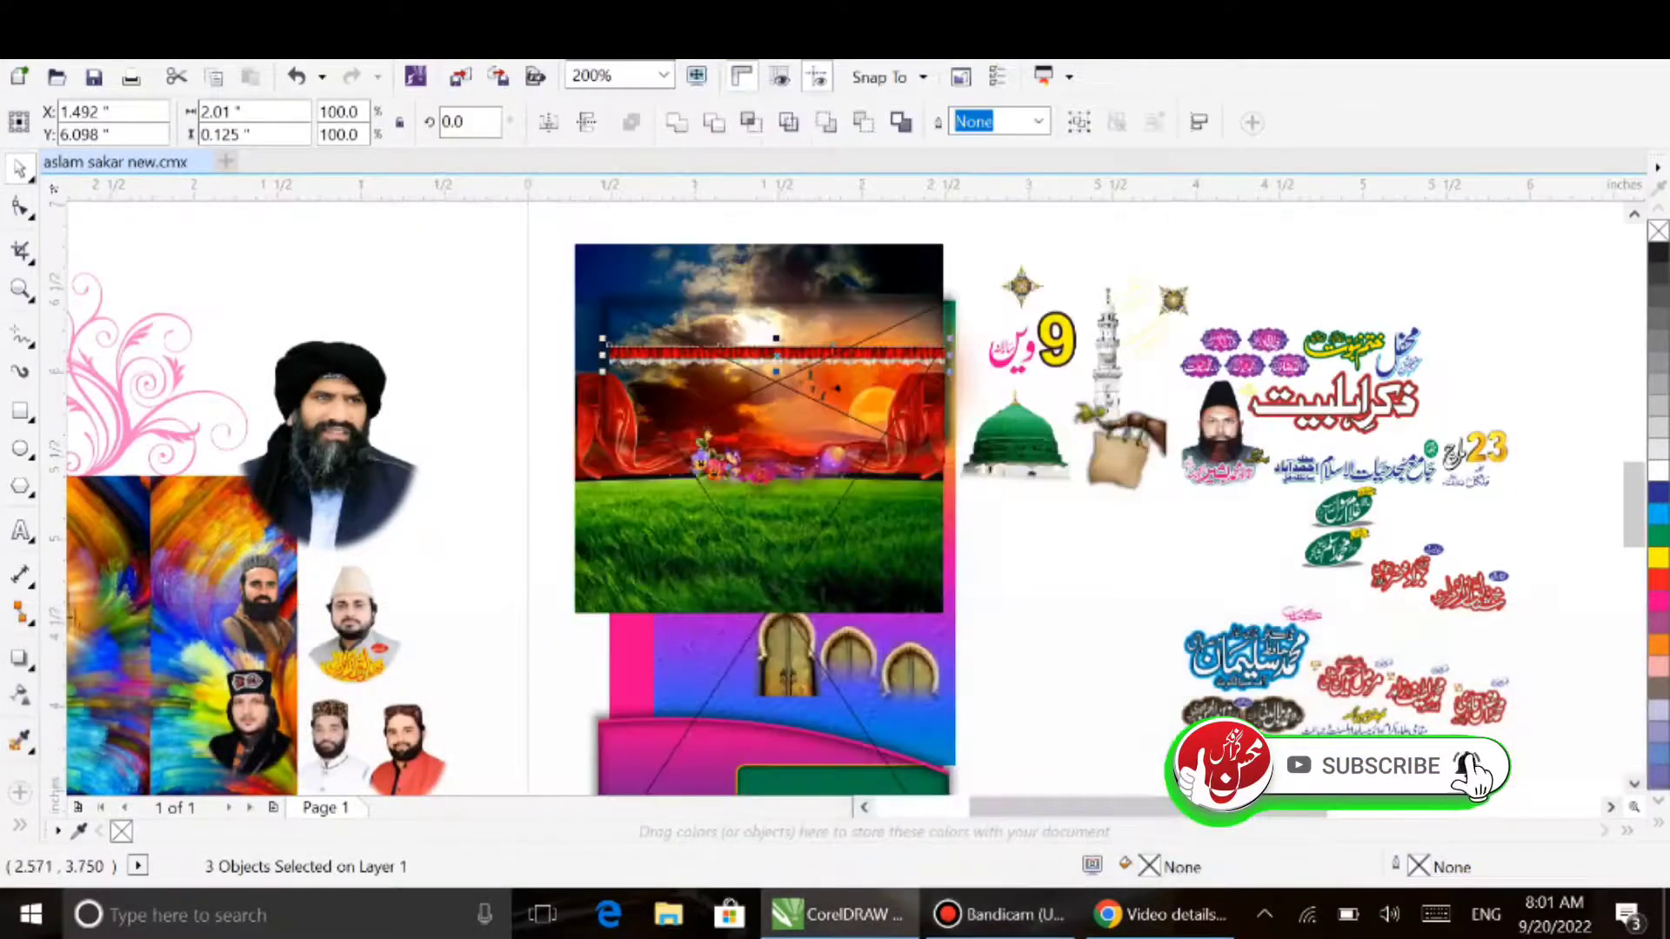
{"action": "left_click_drag", "start_coordinate": [832, 354], "coordinate": [382, 268]}
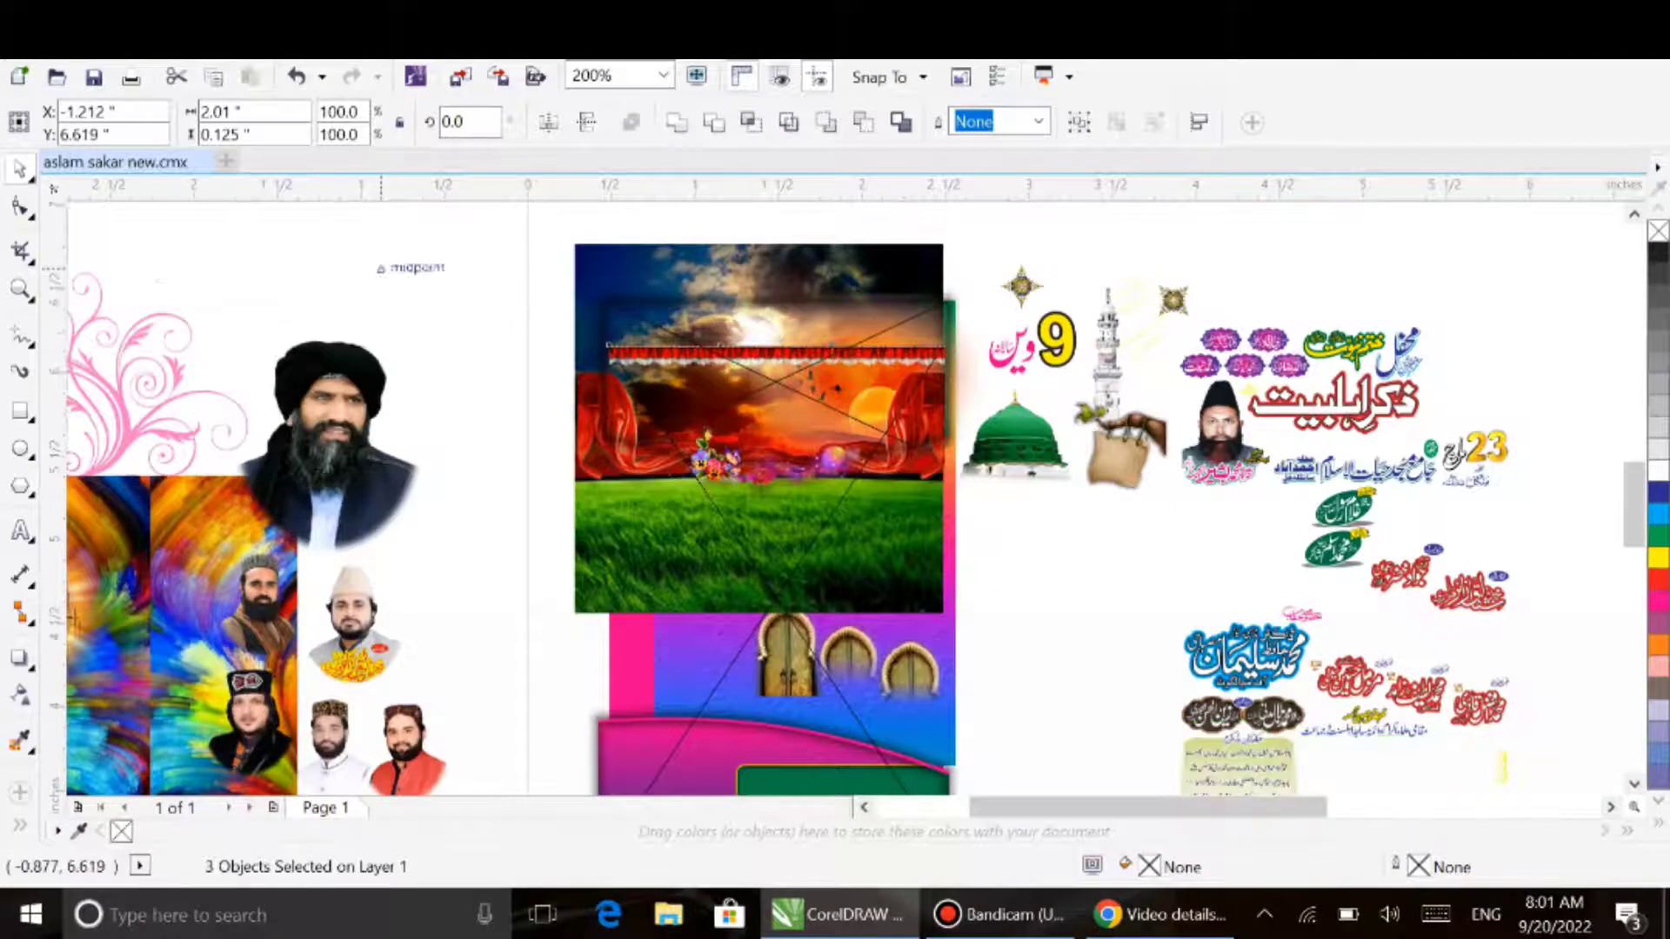
{"action": "left_click", "coordinate": [822, 356]}
{"action": "left_click_drag", "start_coordinate": [831, 353], "coordinate": [1454, 261]}
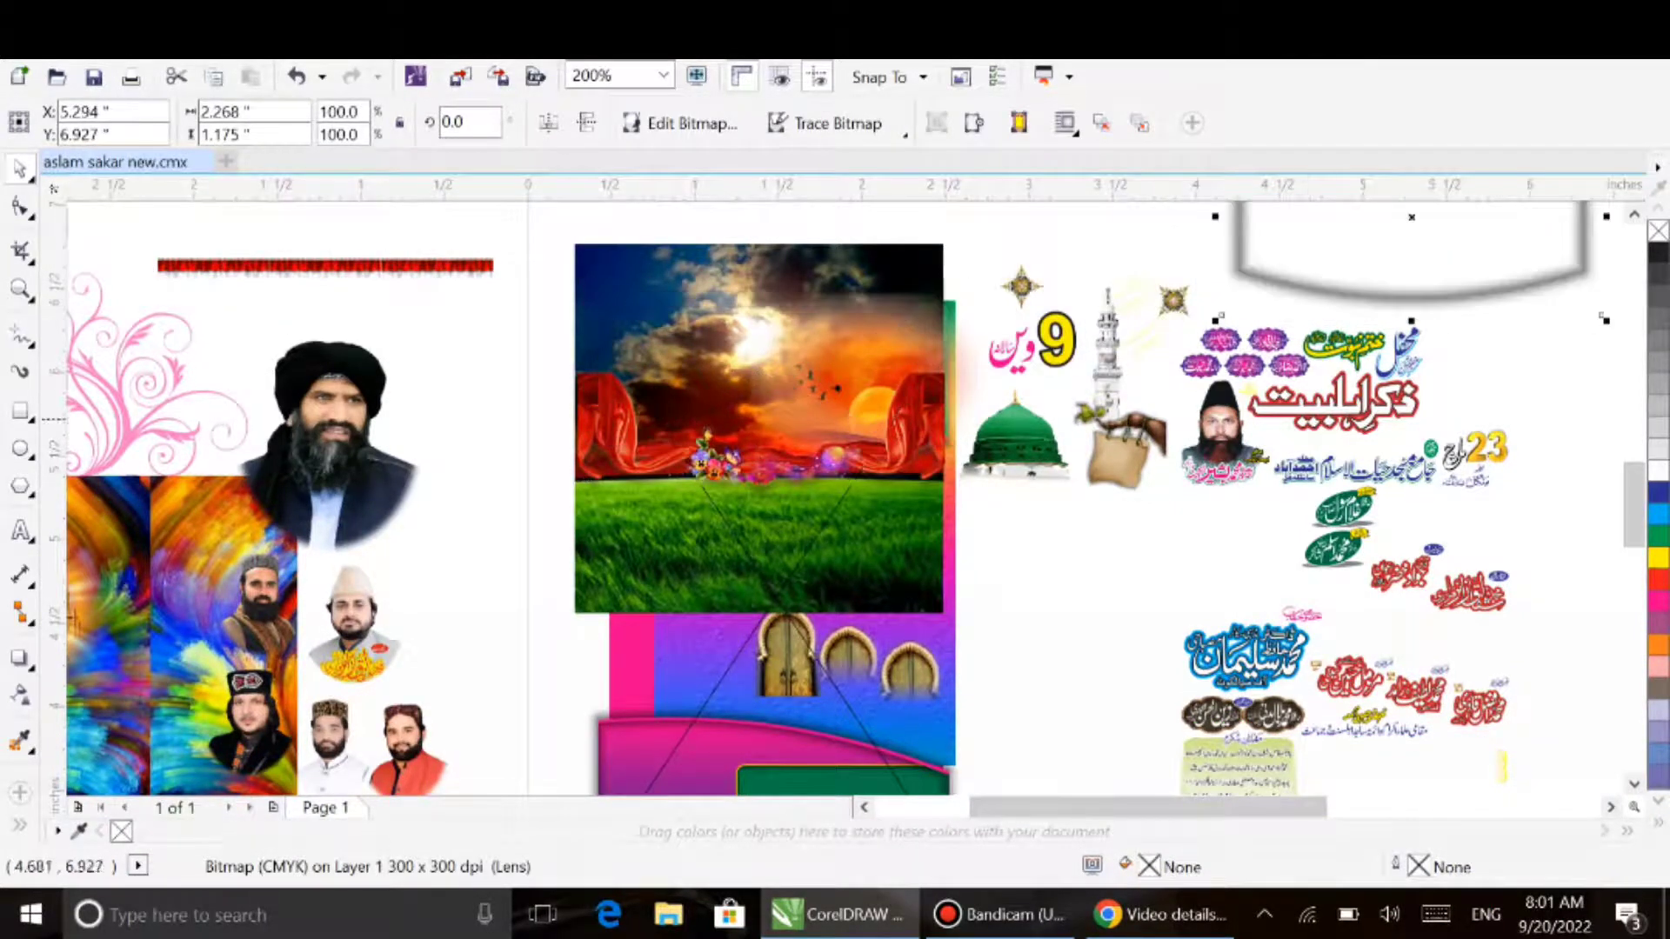
{"action": "scroll", "coordinate": [752, 385], "scroll_direction": "down", "scroll_amount": 1}
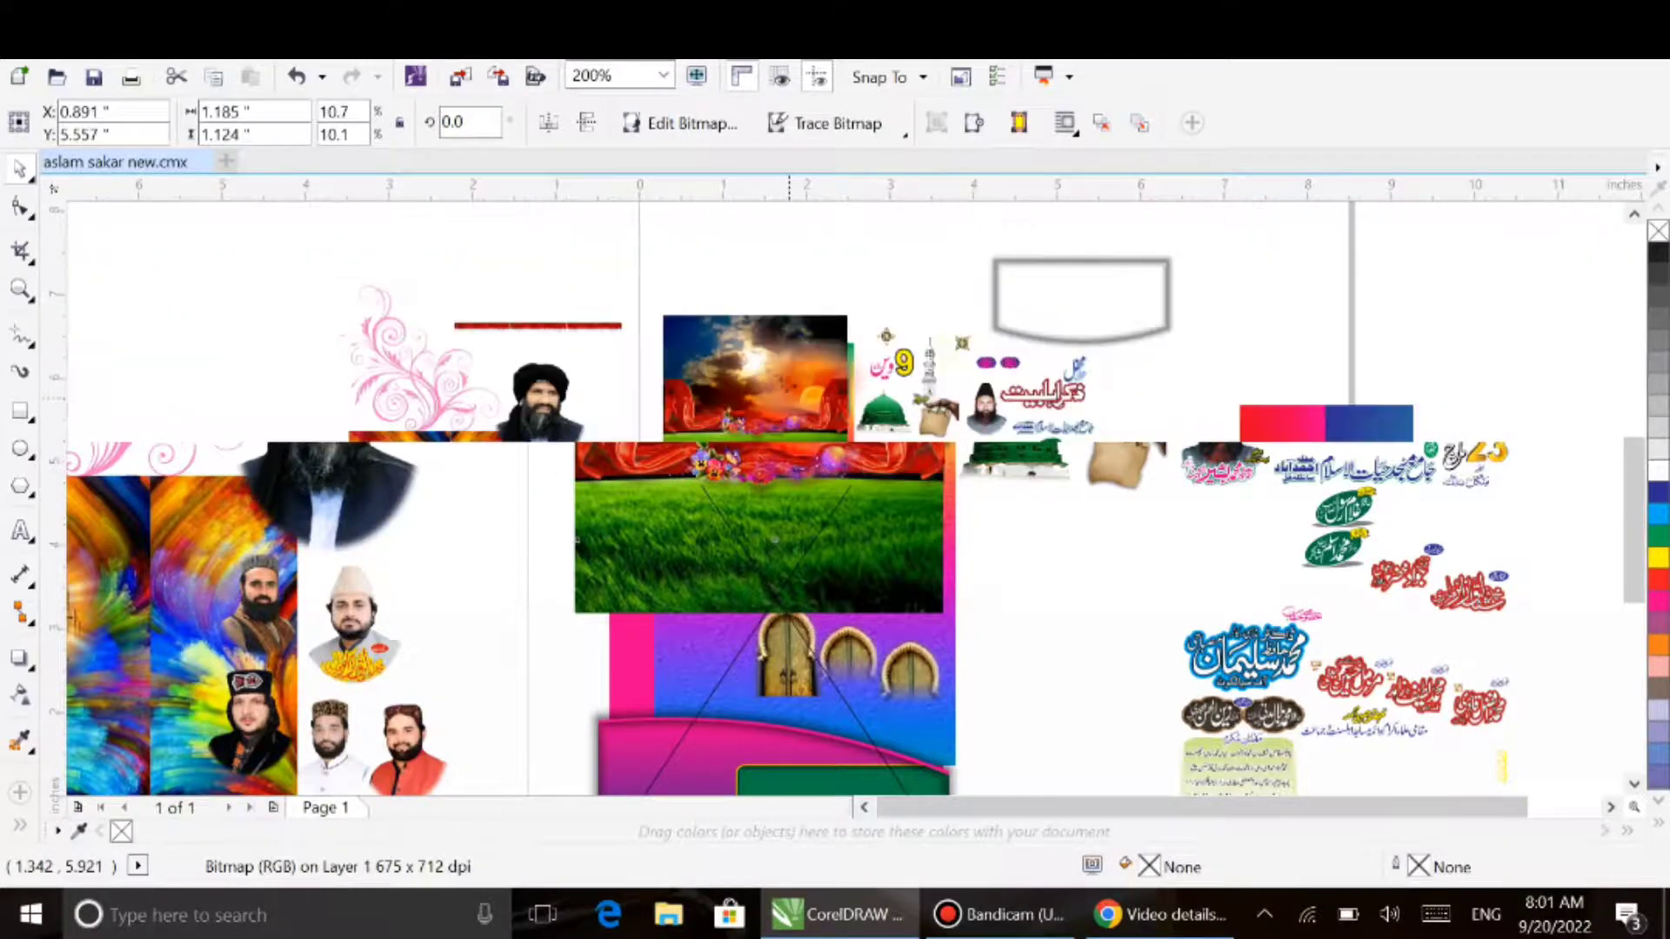
{"action": "left_click_drag", "start_coordinate": [769, 415], "coordinate": [164, 415]}
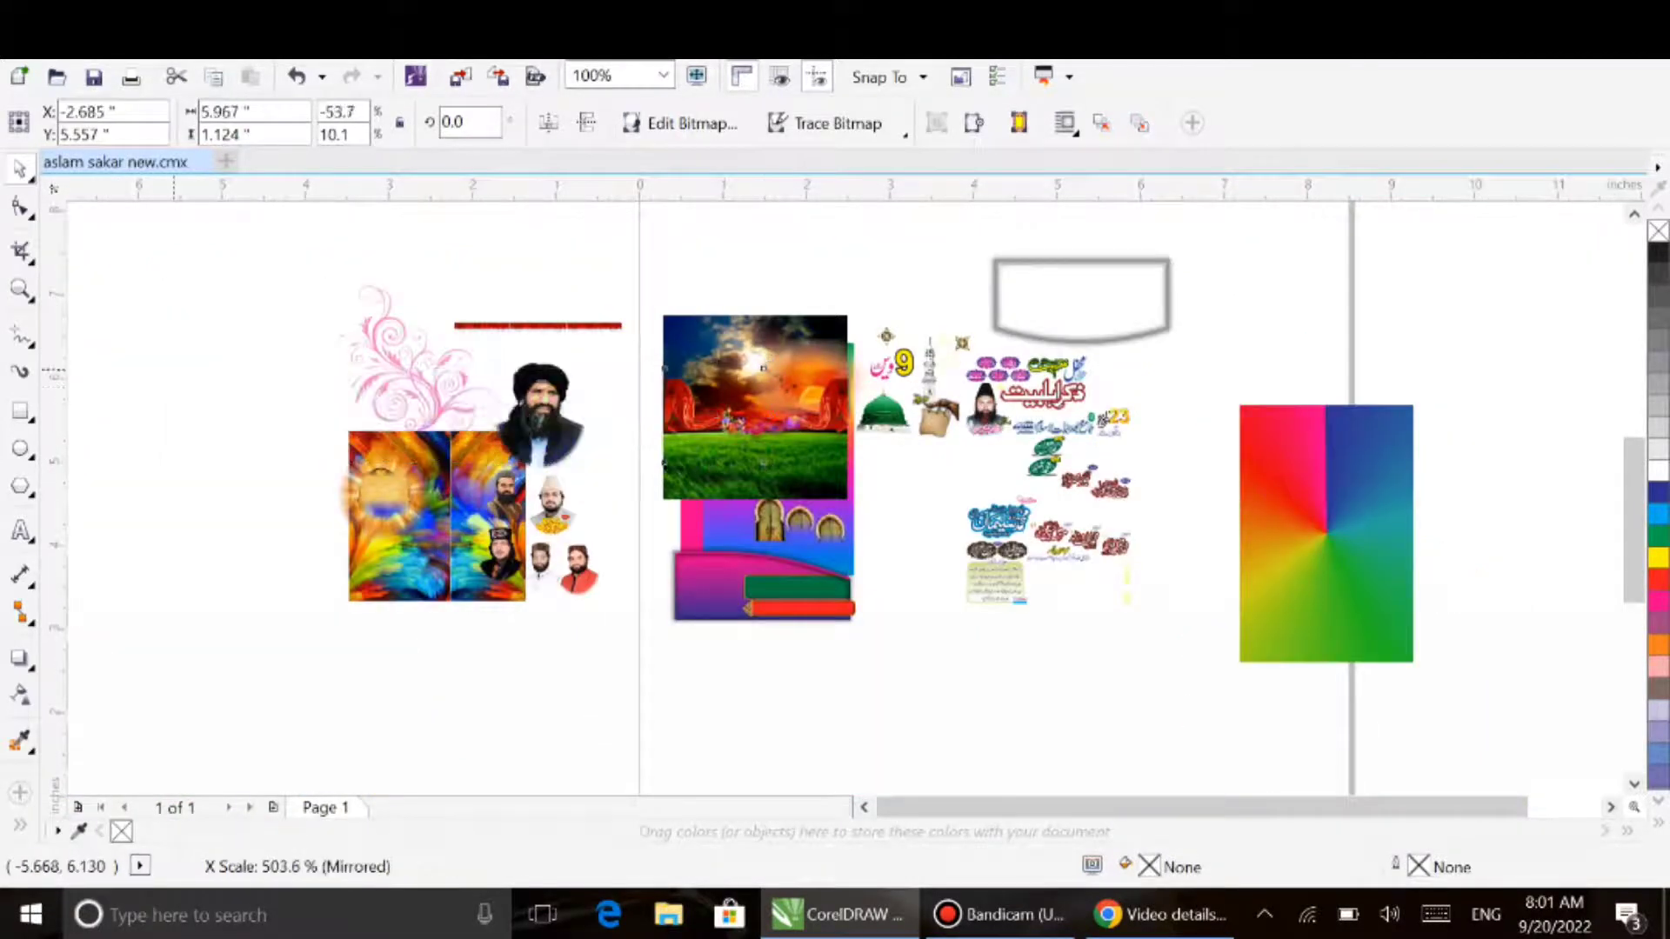
{"action": "key", "text": "ctrl+z"}
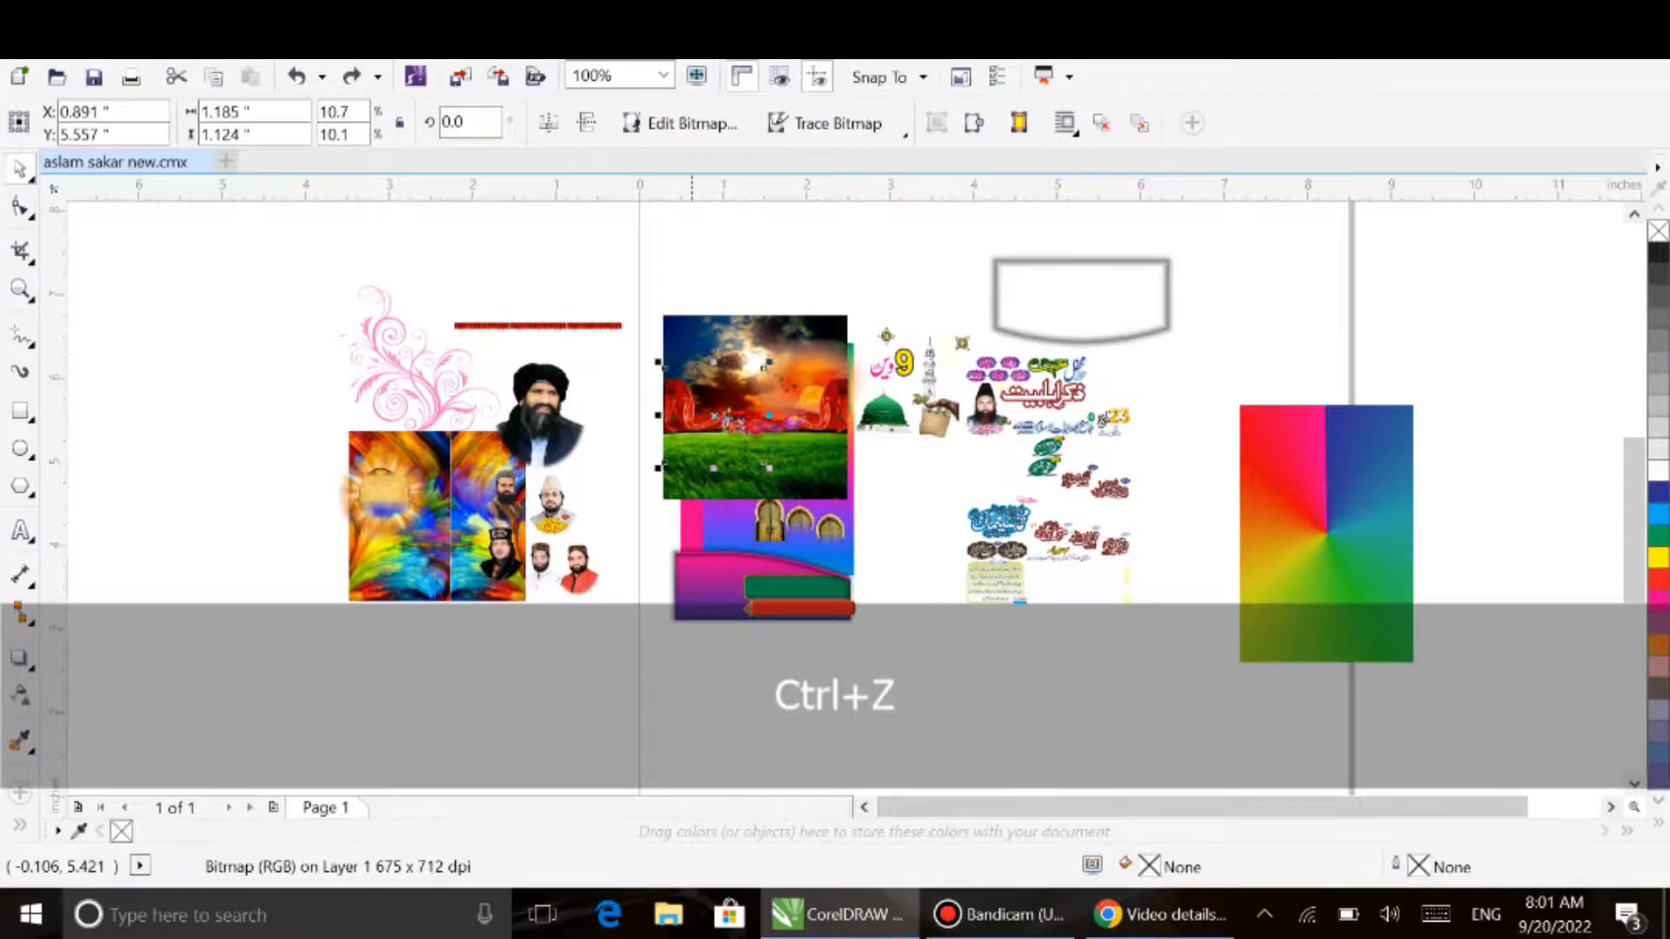
Move the left red drape, orange sun glow, sky-and-grass background and gradient texture panel out to the empty area beyond the portraits.
{"action": "left_click_drag", "start_coordinate": [713, 409], "coordinate": [231, 391]}
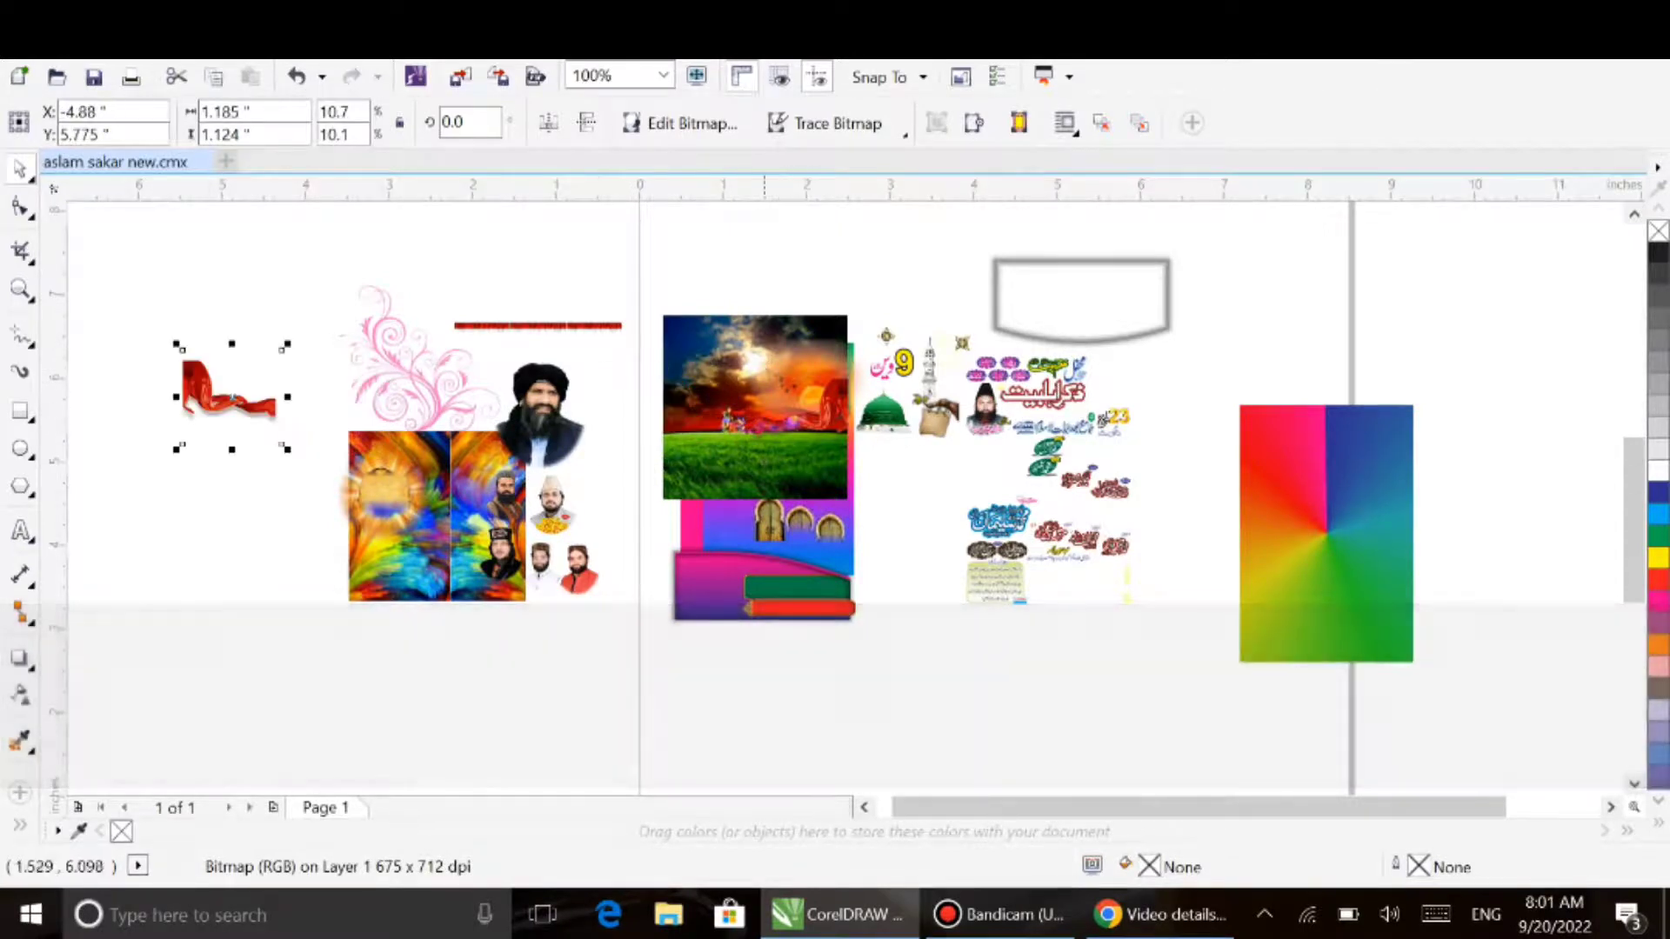
{"action": "left_click_drag", "start_coordinate": [759, 360], "coordinate": [174, 508]}
{"action": "left_click_drag", "start_coordinate": [754, 407], "coordinate": [210, 689]}
{"action": "left_click_drag", "start_coordinate": [751, 407], "coordinate": [372, 751]}
Move the empty pink PowerClip frame out past the rainbow rectangle and delete it.
{"action": "left_click_drag", "start_coordinate": [796, 476], "coordinate": [1530, 416]}
{"action": "key", "text": "Delete"}
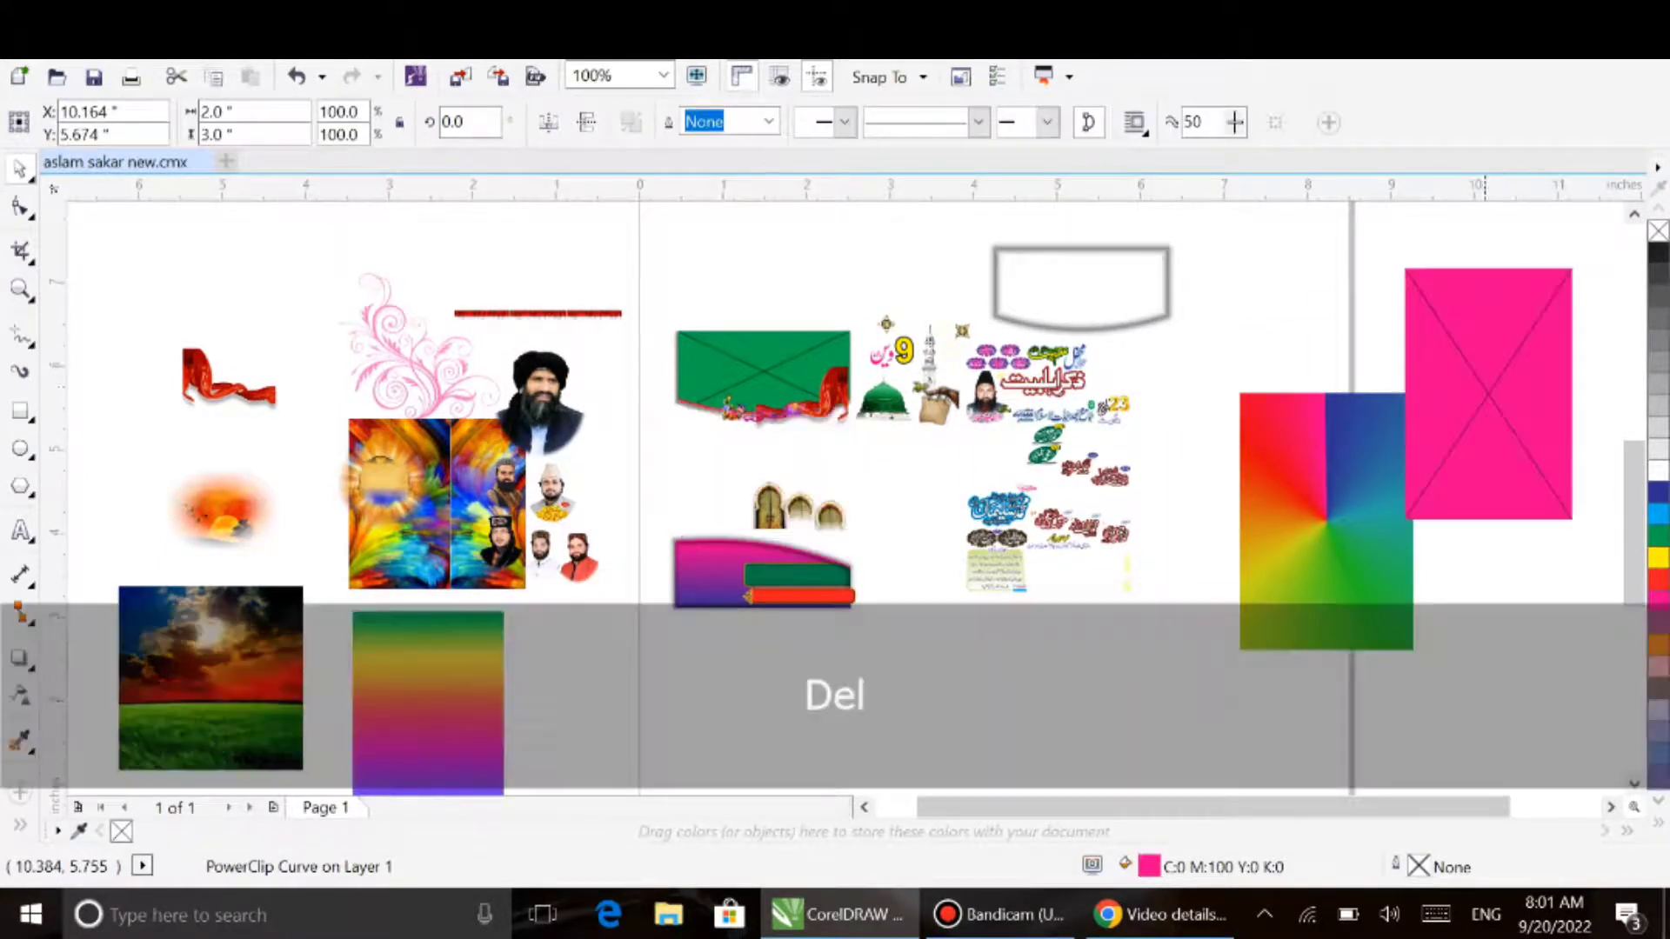
{"action": "key", "text": "Delete"}
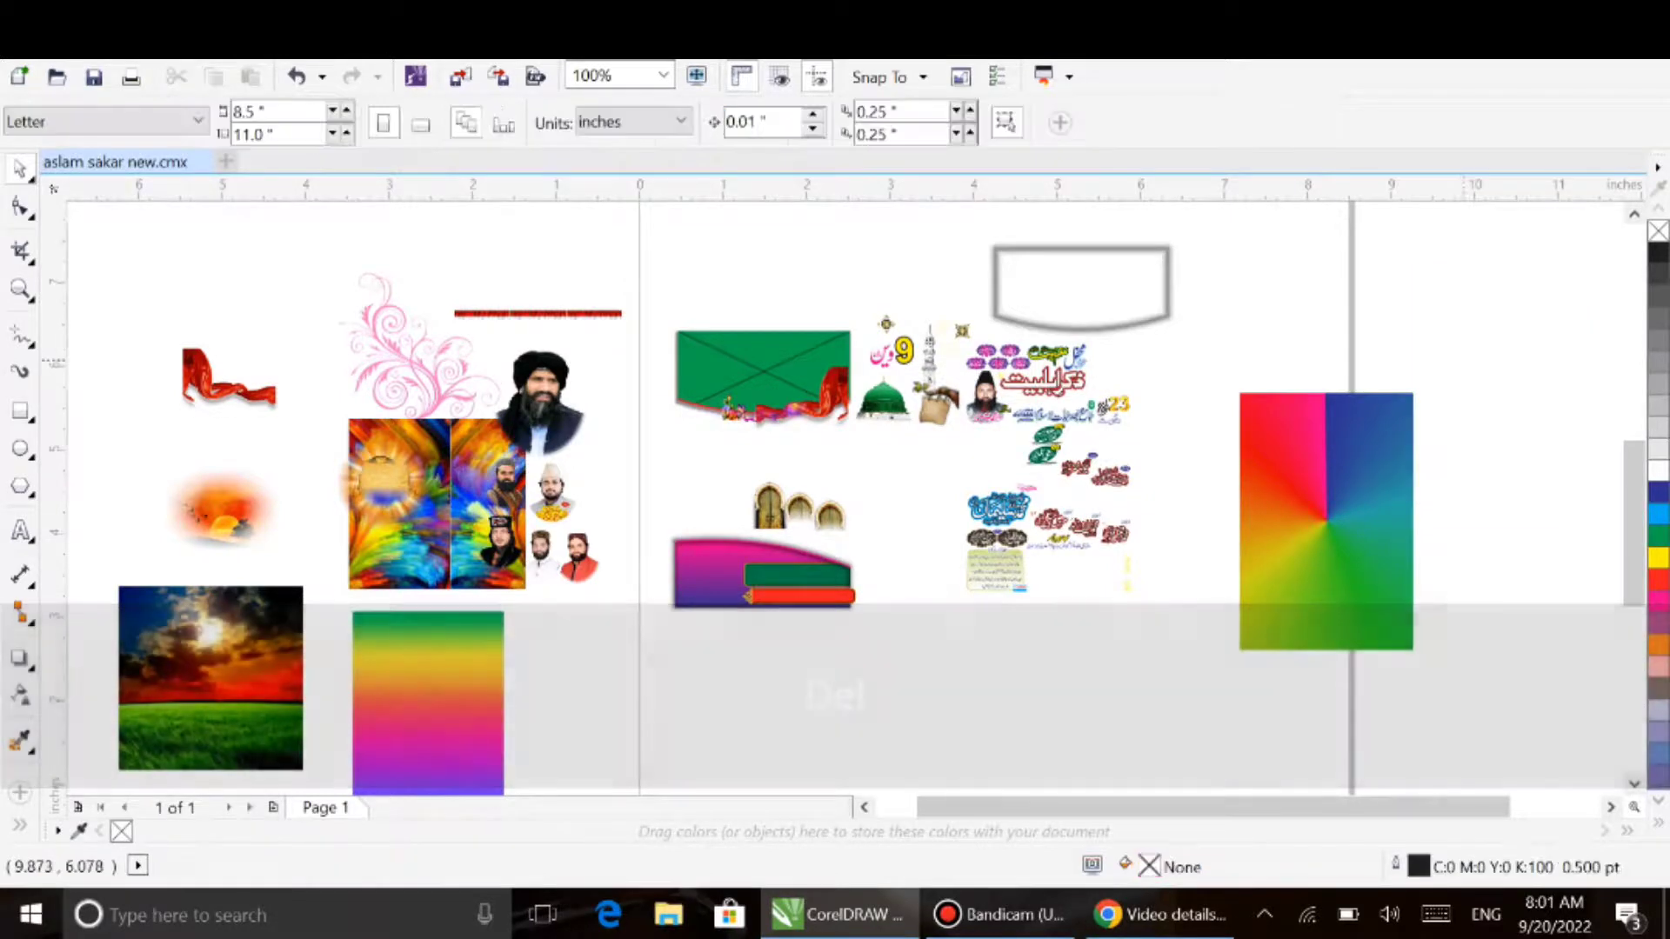
Separate the arched doors by moving the middle one to the other side of the tall door and the last to about X 2.06 in, Y 4.13 in.
{"action": "scroll", "coordinate": [666, 646], "scroll_direction": "up", "scroll_amount": 2}
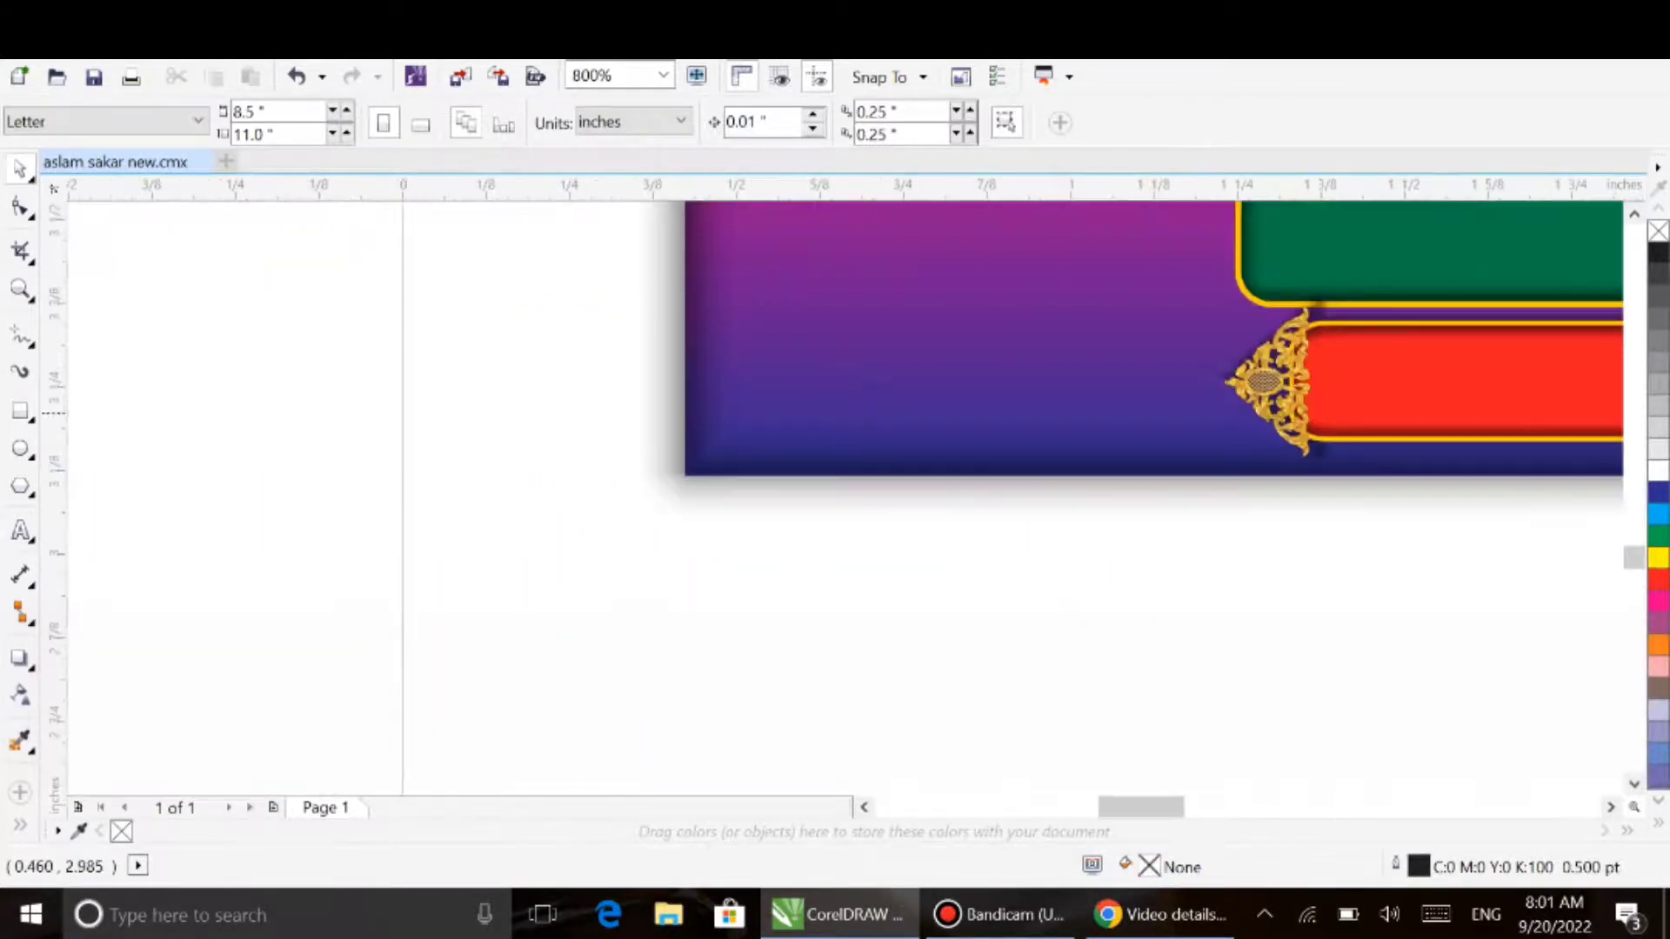
{"action": "scroll", "coordinate": [666, 646], "scroll_direction": "down", "scroll_amount": 1}
{"action": "scroll", "coordinate": [1227, 207], "scroll_direction": "up", "scroll_amount": 2}
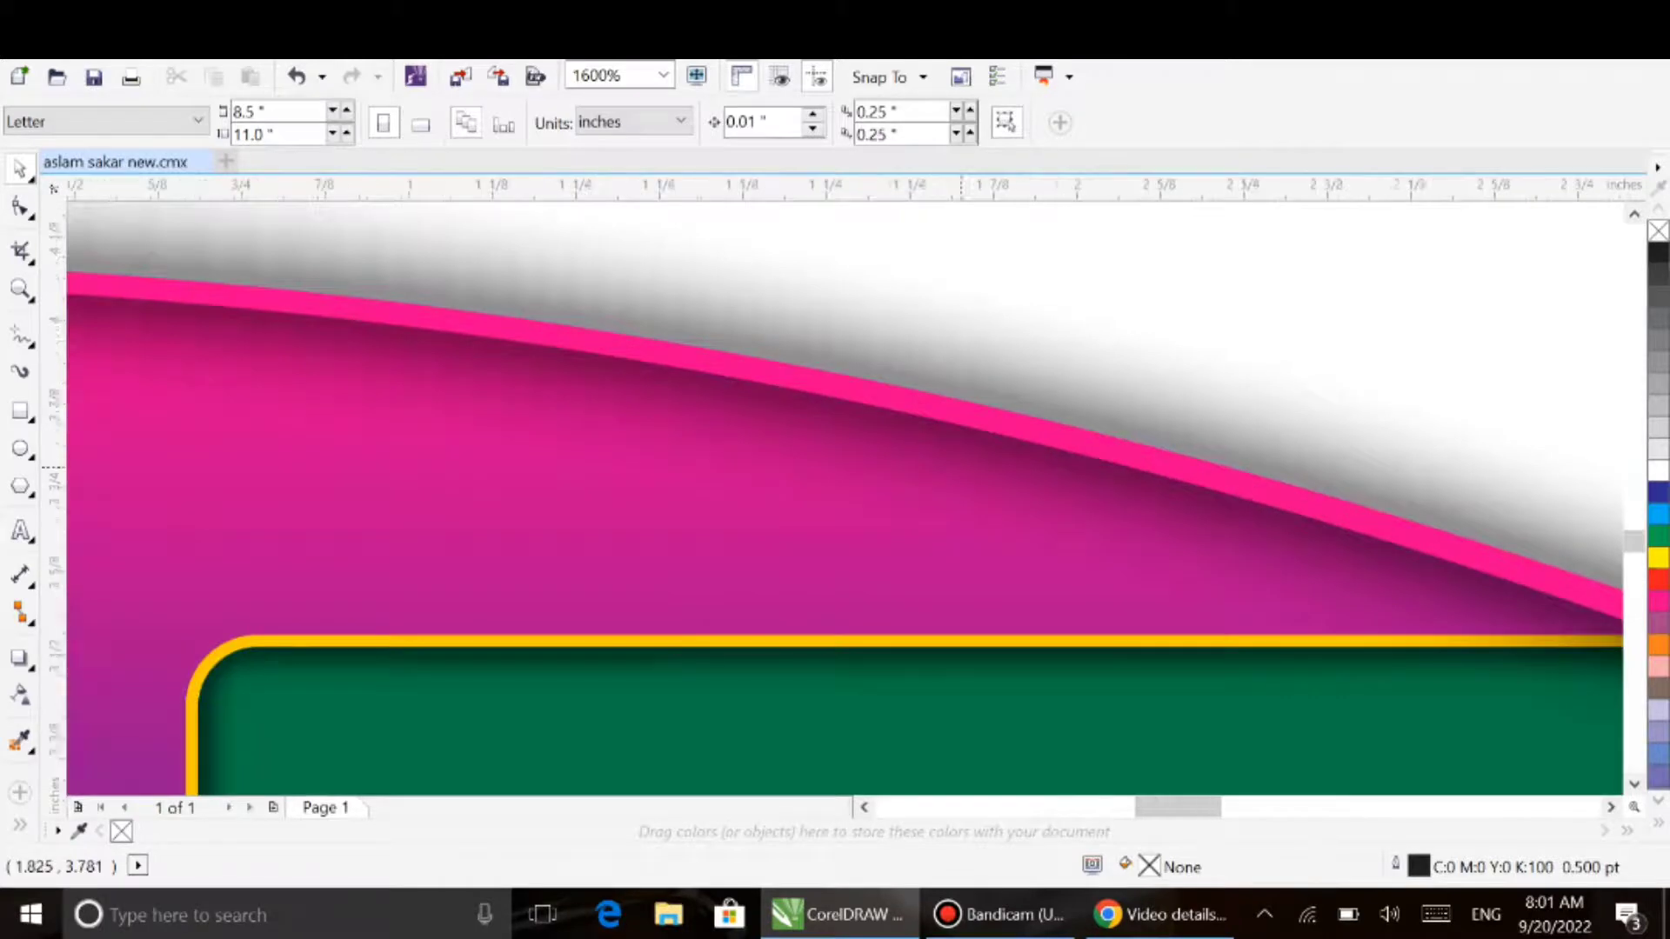
{"action": "scroll", "coordinate": [959, 462], "scroll_direction": "down", "scroll_amount": 2}
{"action": "scroll", "coordinate": [999, 305], "scroll_direction": "up", "scroll_amount": 1}
{"action": "left_click", "coordinate": [999, 304]}
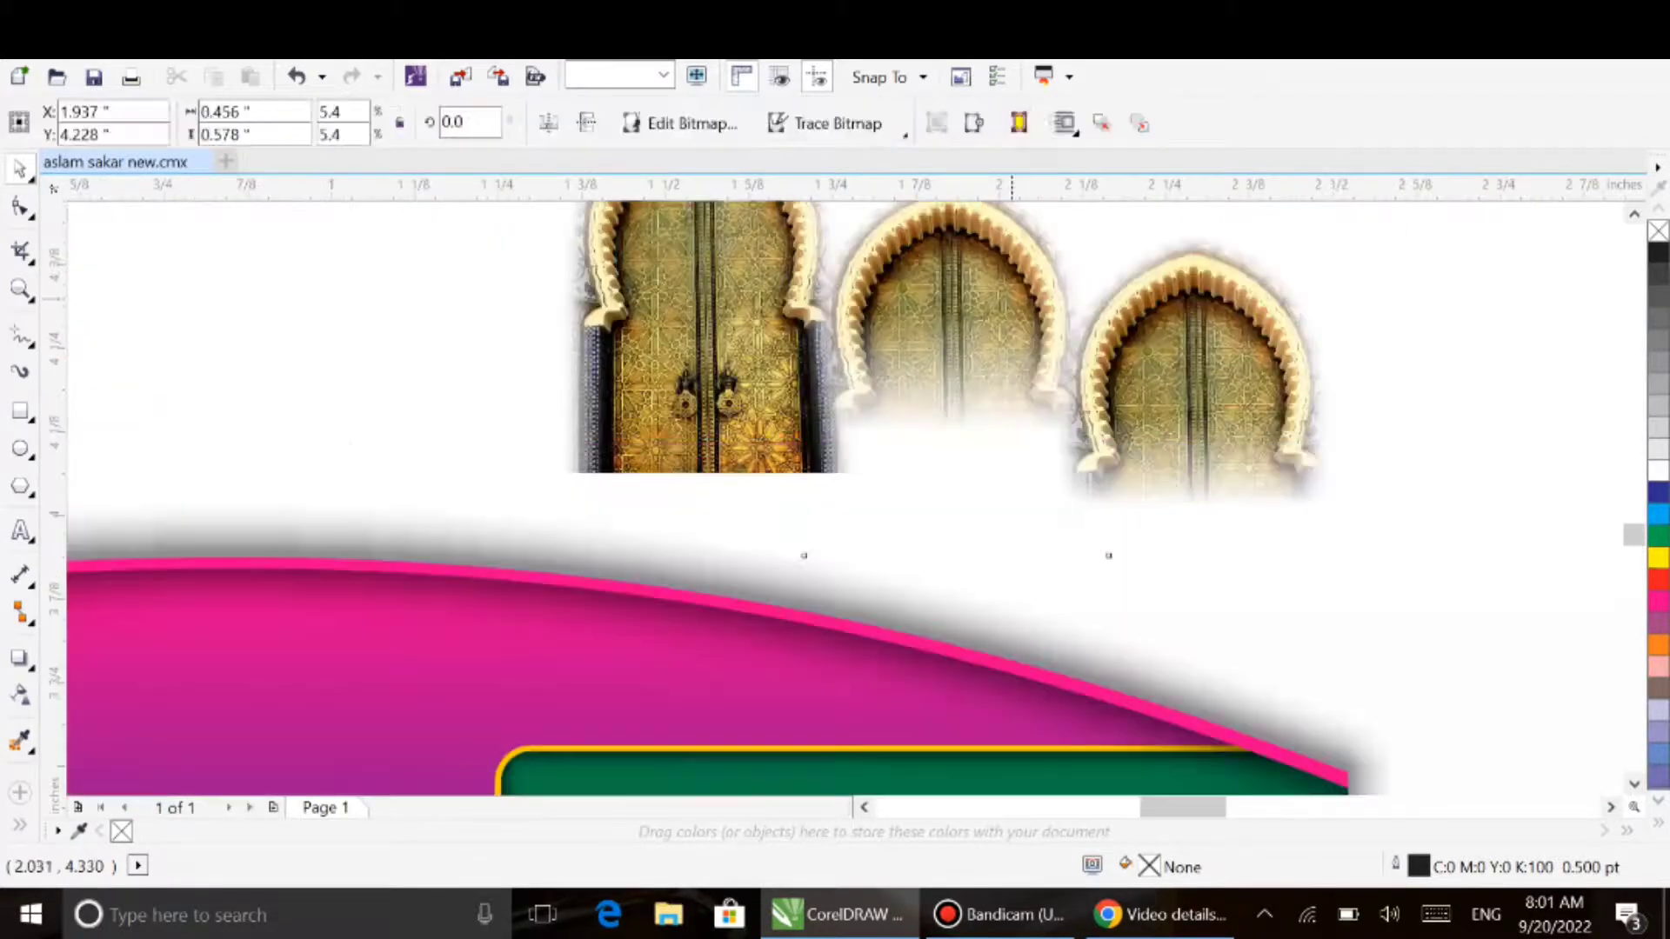
{"action": "left_click_drag", "start_coordinate": [1268, 356], "coordinate": [1104, 357]}
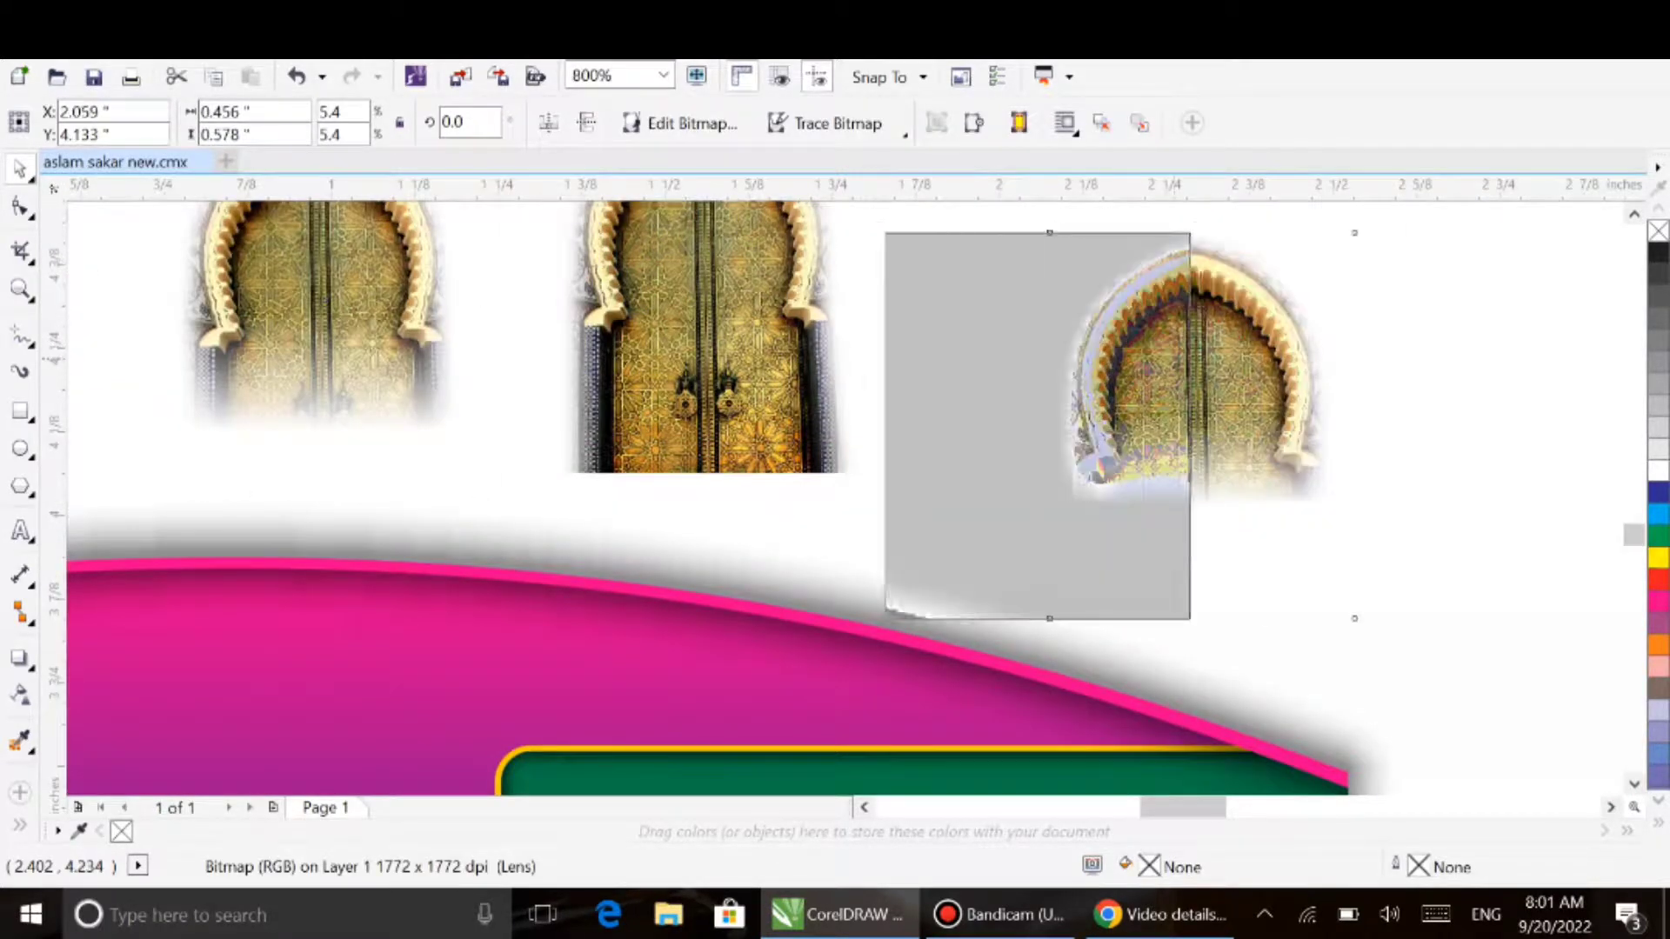
{"action": "scroll", "coordinate": [1043, 373], "scroll_direction": "down", "scroll_amount": 2}
{"action": "scroll", "coordinate": [947, 370], "scroll_direction": "down", "scroll_amount": 1}
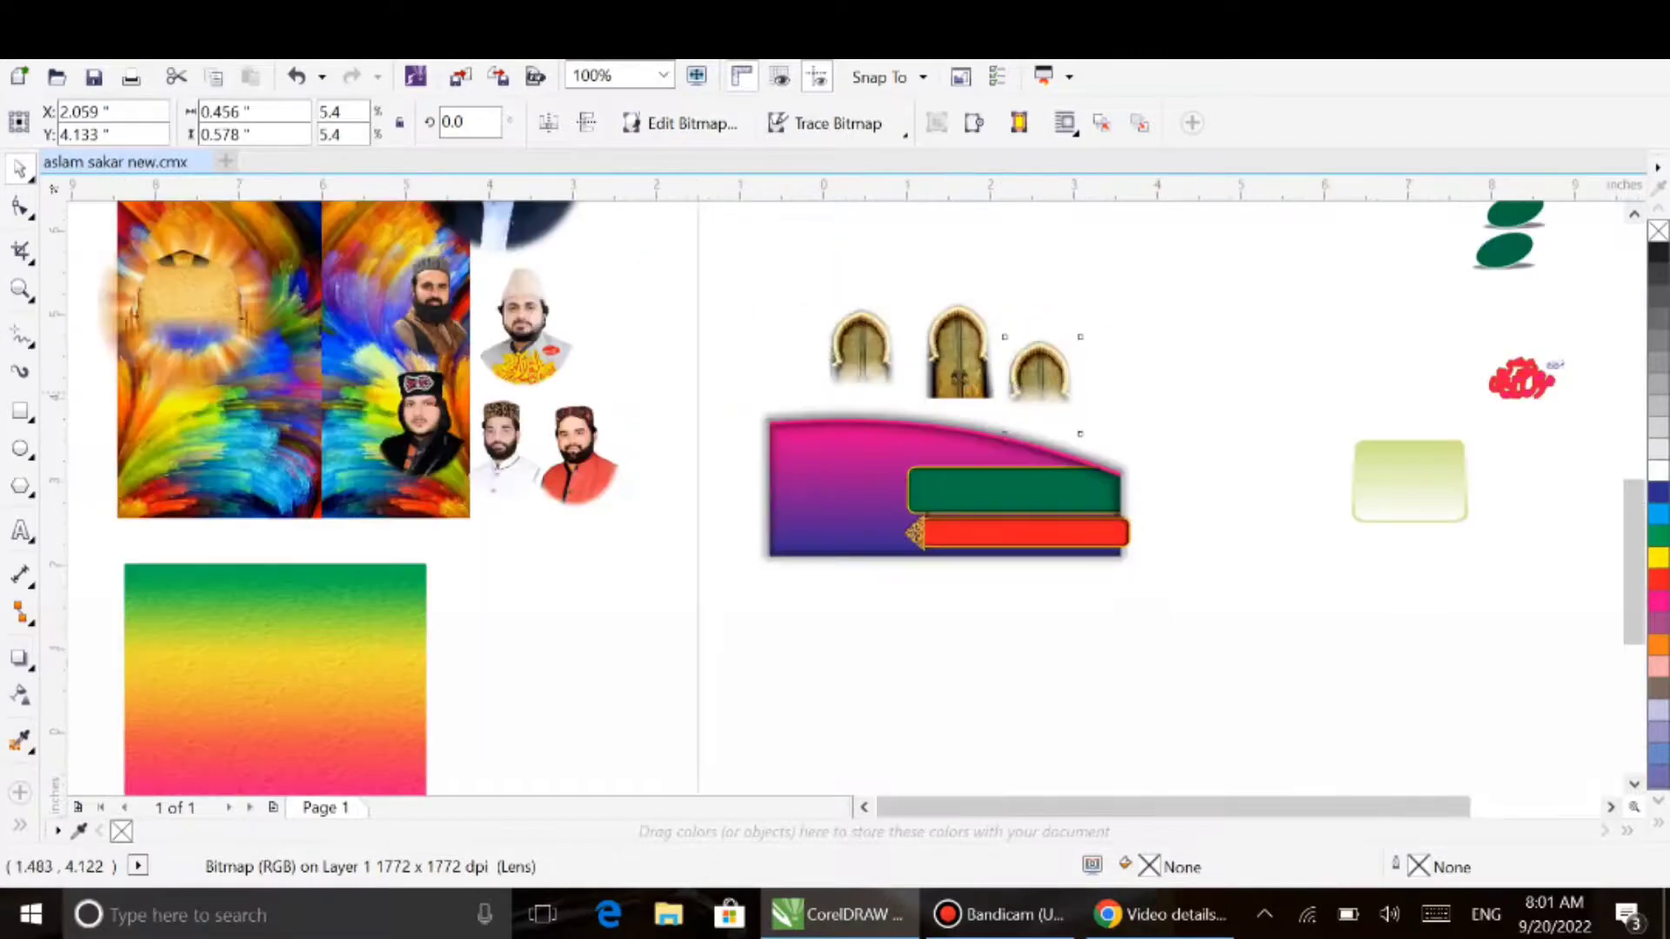
Pull the empty green PowerClip frame off the red curved panel beside the green dome and delete it.
{"action": "scroll", "coordinate": [952, 365], "scroll_direction": "down", "scroll_amount": 1}
{"action": "scroll", "coordinate": [1537, 392], "scroll_direction": "up", "scroll_amount": 2}
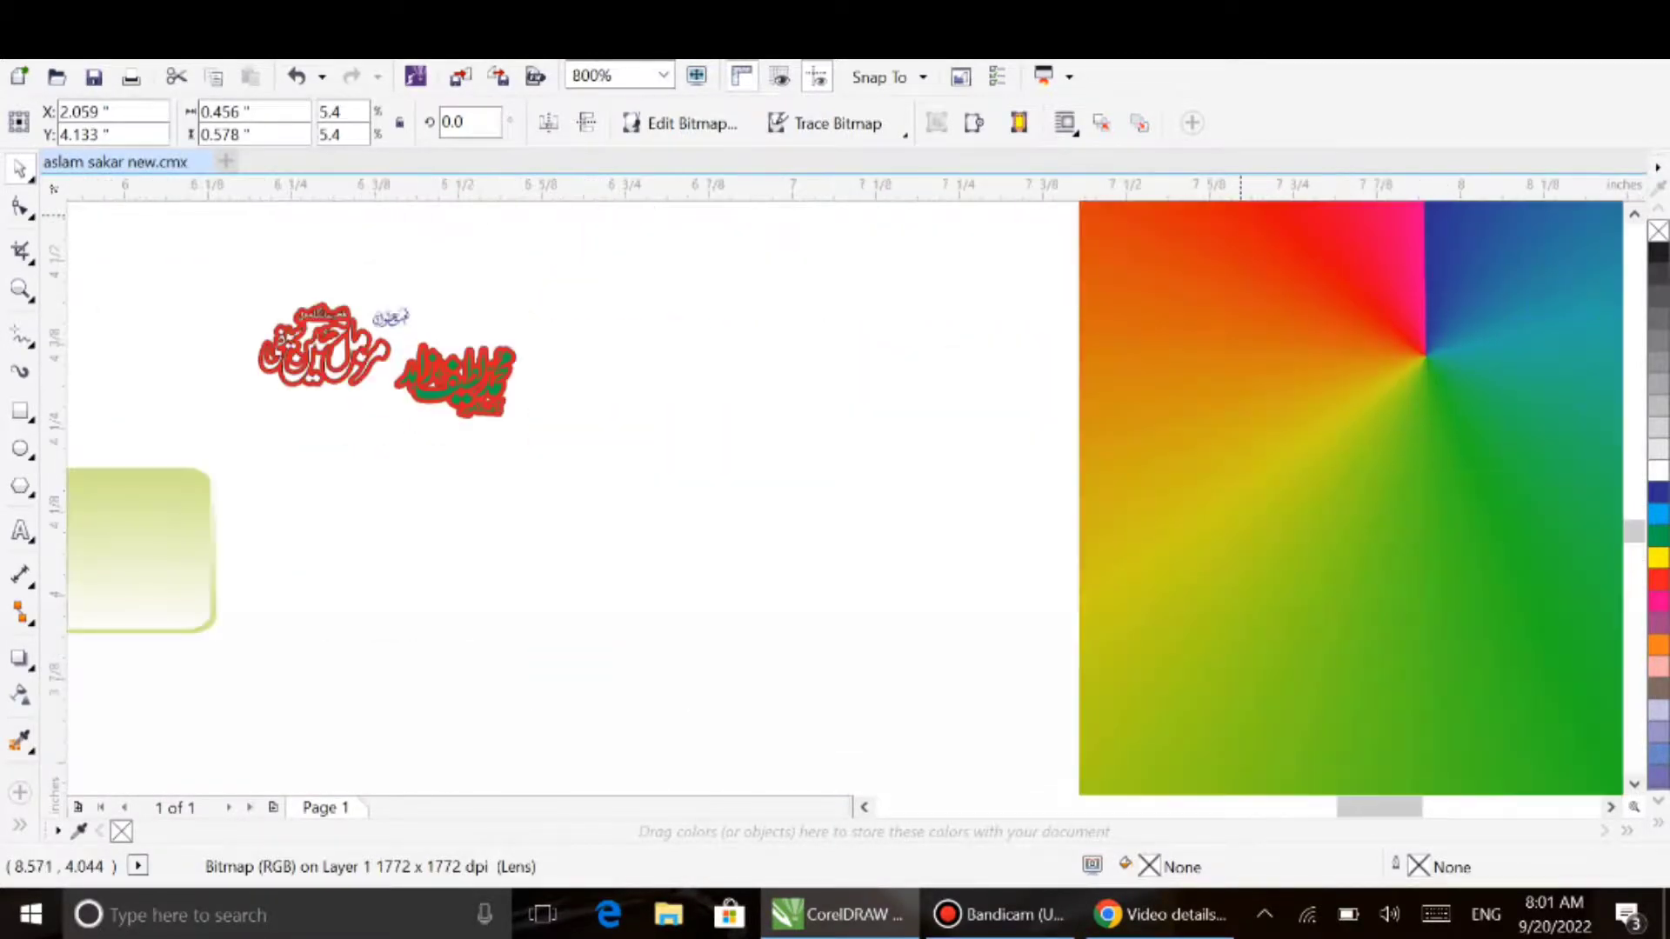
{"action": "key", "text": "F4"}
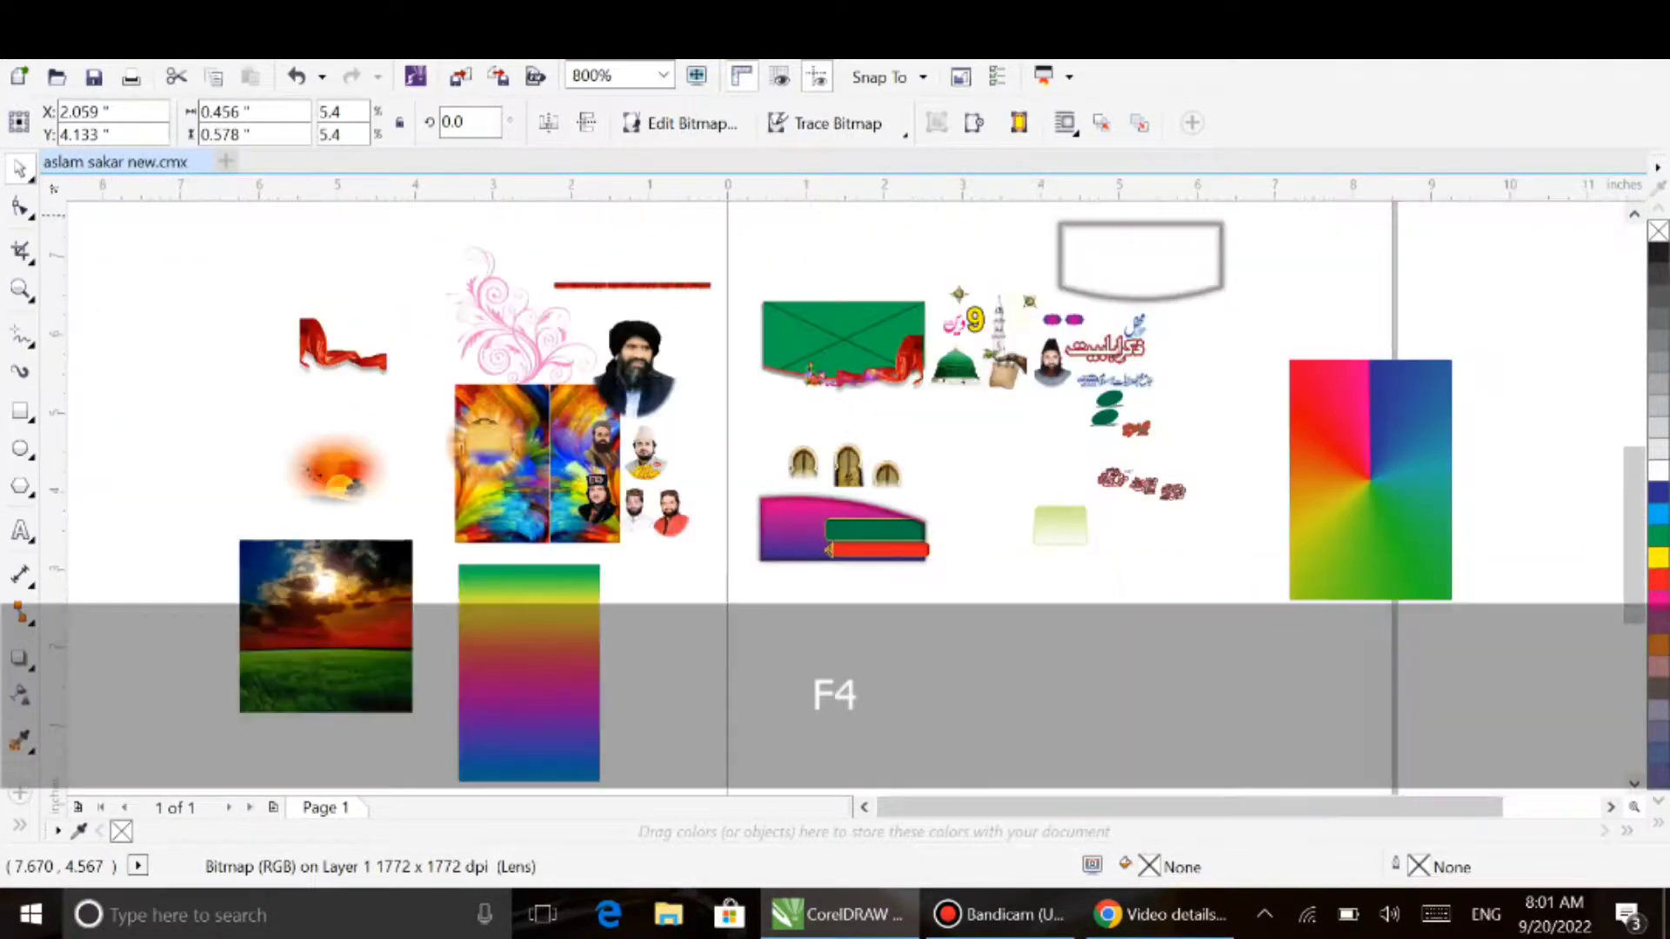
{"action": "left_click", "coordinate": [772, 346]}
{"action": "scroll", "coordinate": [794, 319], "scroll_direction": "up", "scroll_amount": 1}
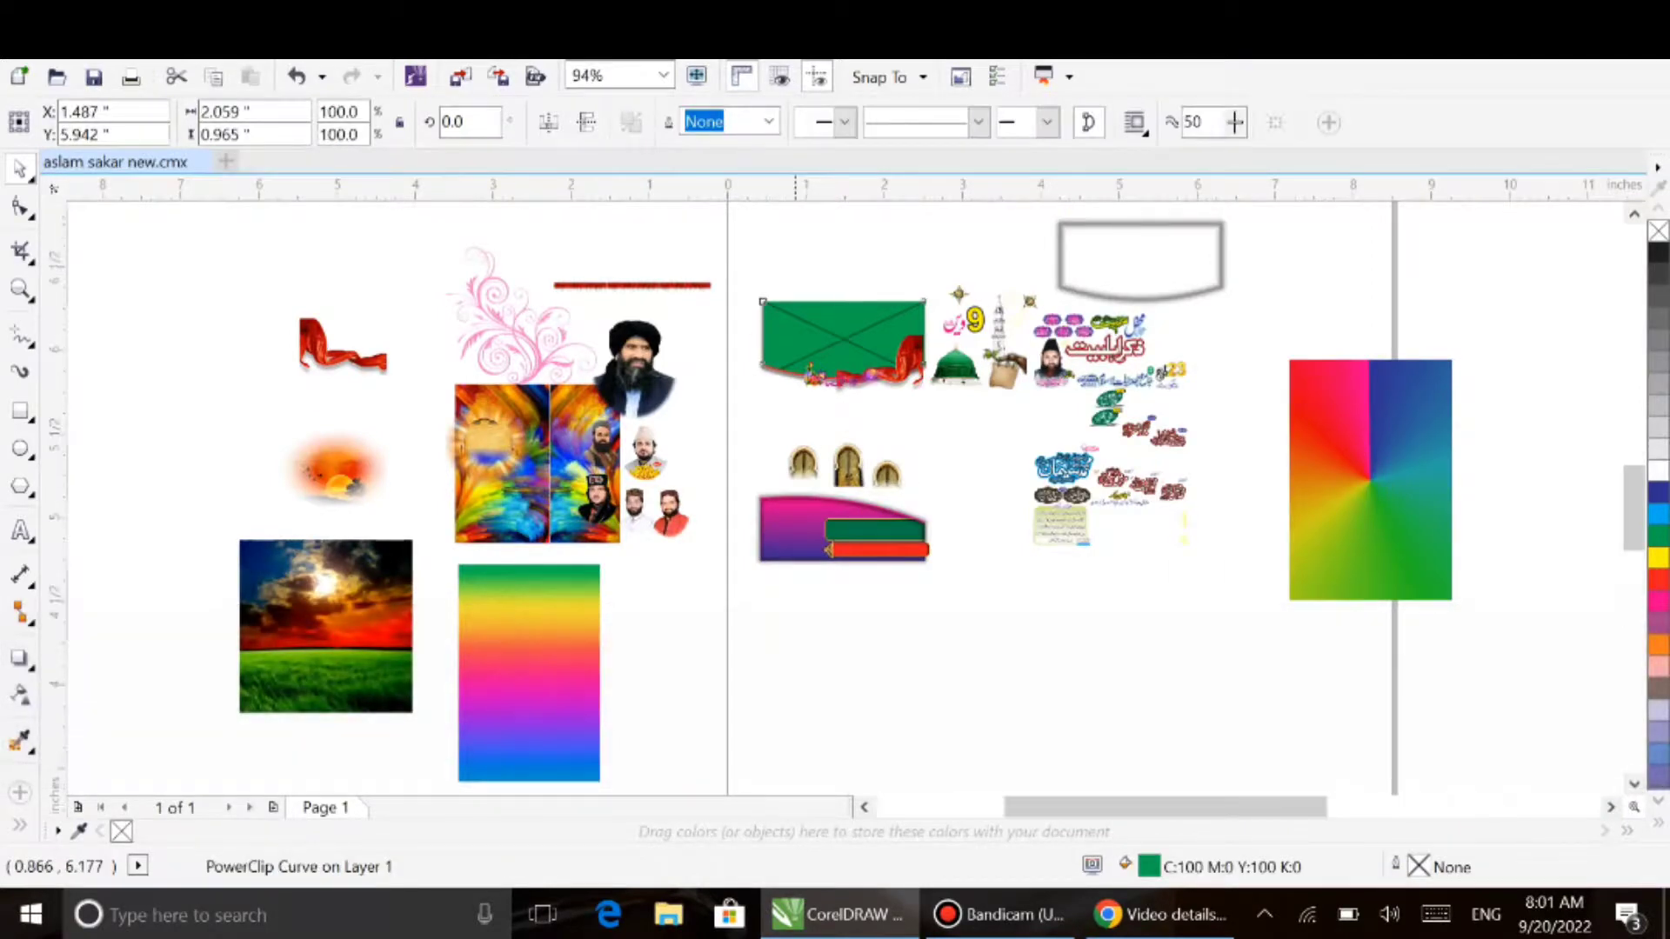
{"action": "scroll", "coordinate": [796, 321], "scroll_direction": "up", "scroll_amount": 3}
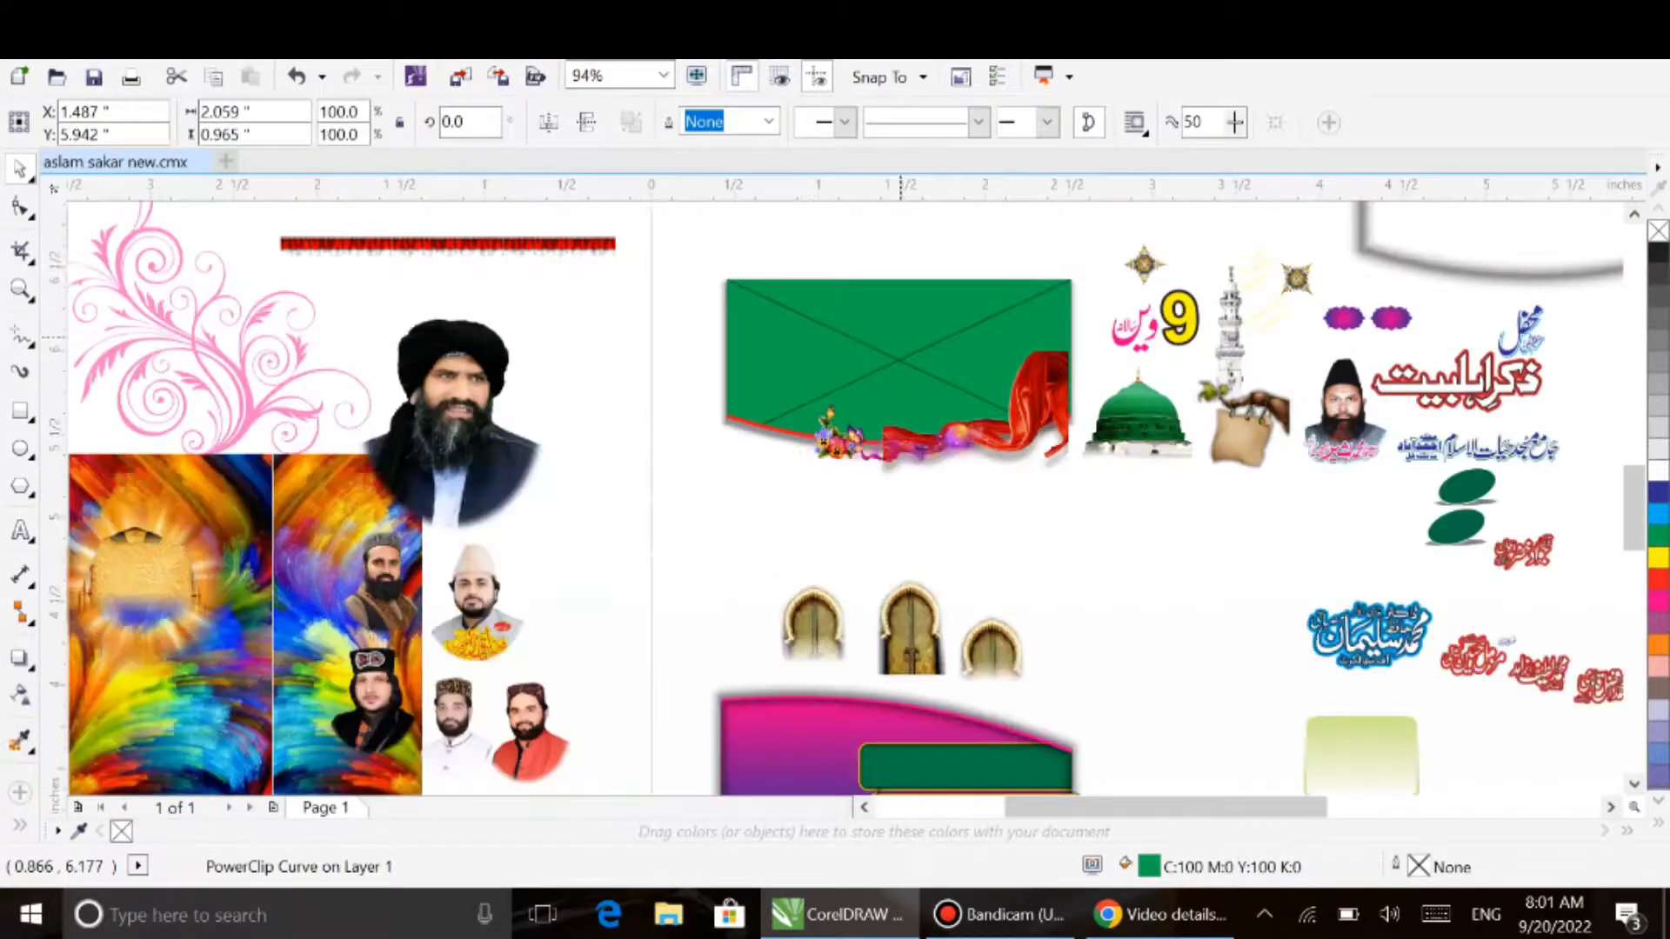
{"action": "left_click_drag", "start_coordinate": [900, 363], "coordinate": [822, 288]}
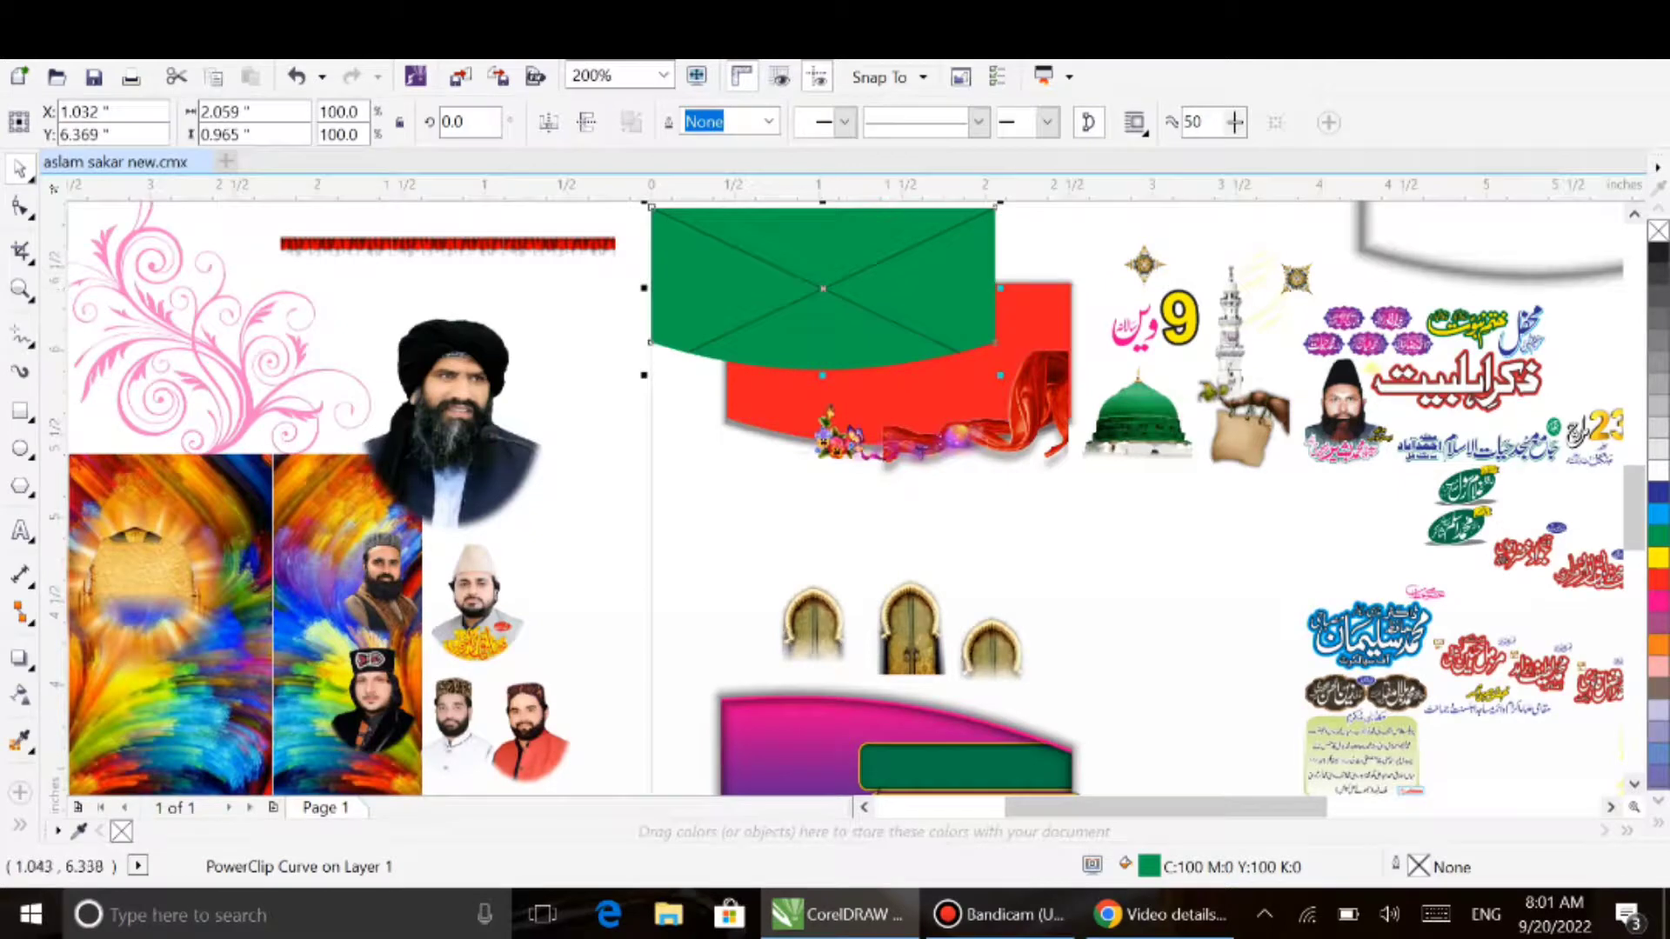
{"action": "key", "text": "Delete"}
Move the red curved panel to about X 0.95 in, Y 6.36 in, and repeat the same move on its grey shadow.
{"action": "left_click_drag", "start_coordinate": [910, 324], "coordinate": [818, 247]}
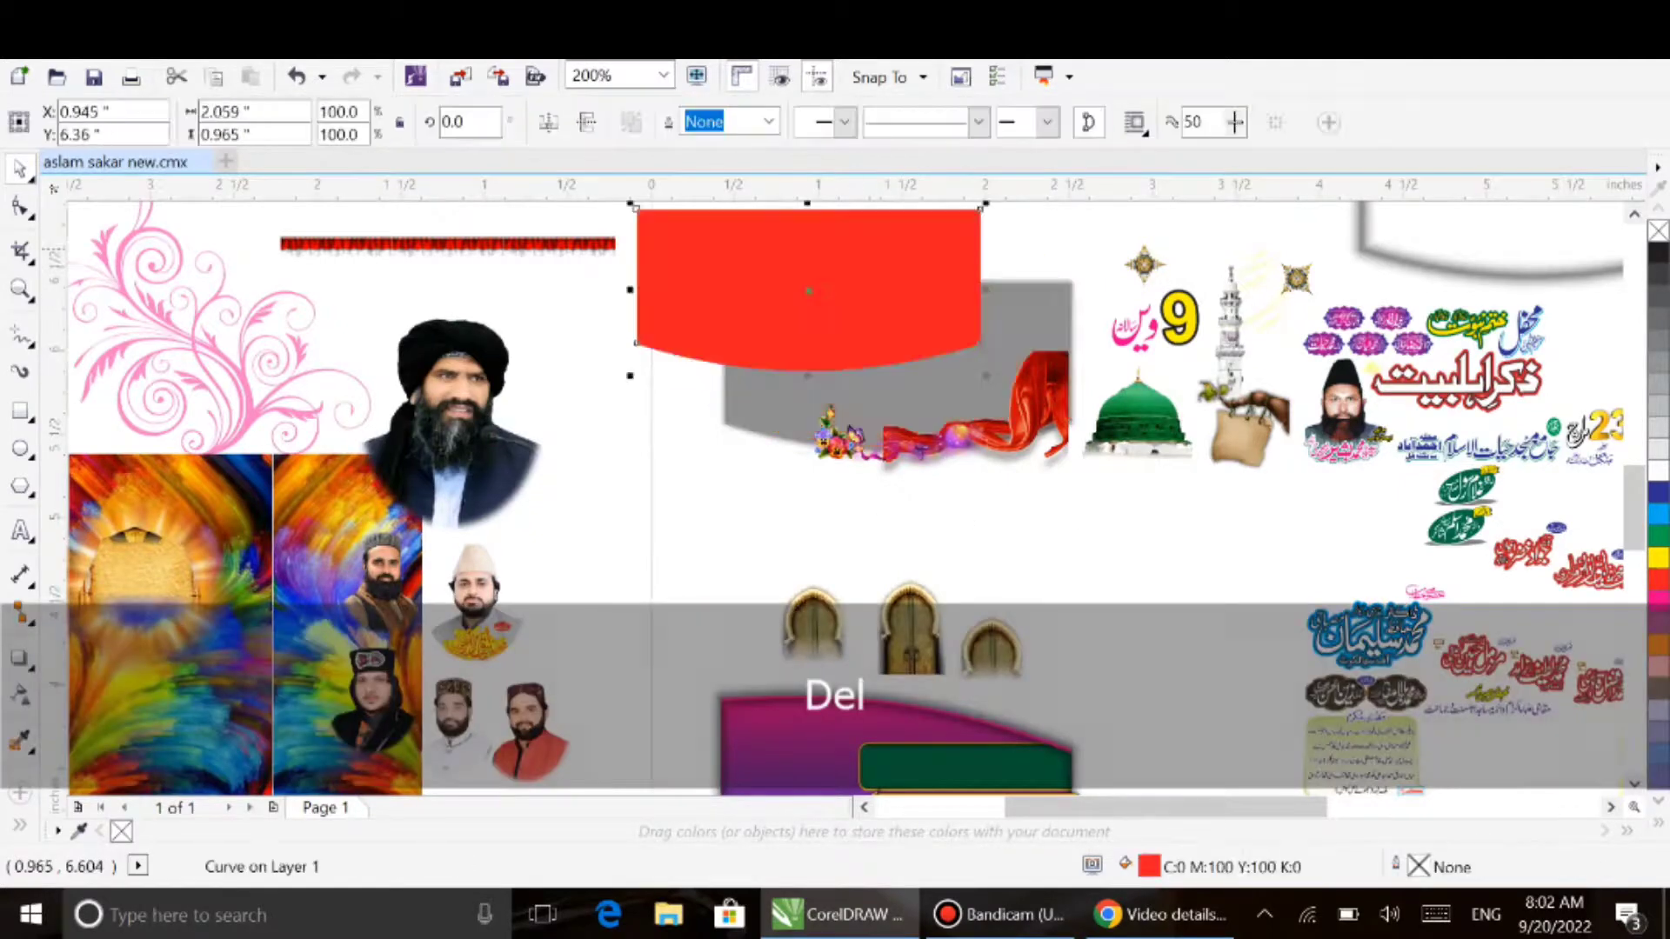
{"action": "left_click", "coordinate": [977, 377]}
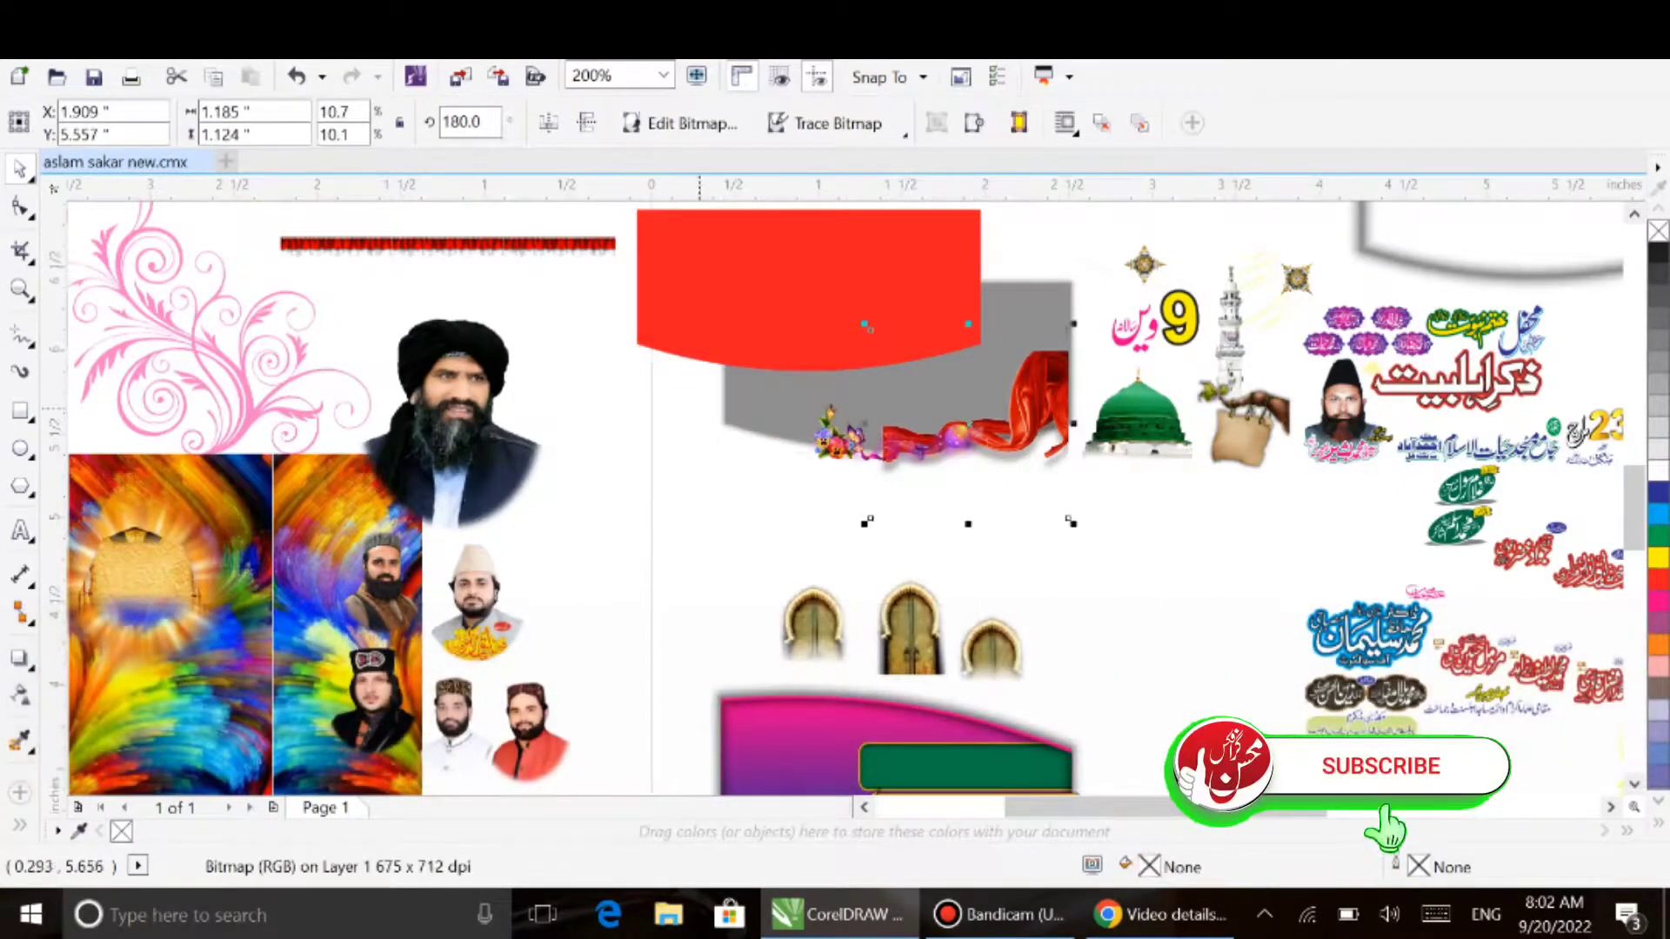
{"action": "left_click", "coordinate": [736, 414]}
{"action": "key", "text": "ctrl+r"}
Separate the purple sparkle strip and red drape below the red panel, and move the flower bunch to about X 0.94 in, Y 5.55 in.
{"action": "left_click", "coordinate": [947, 429]}
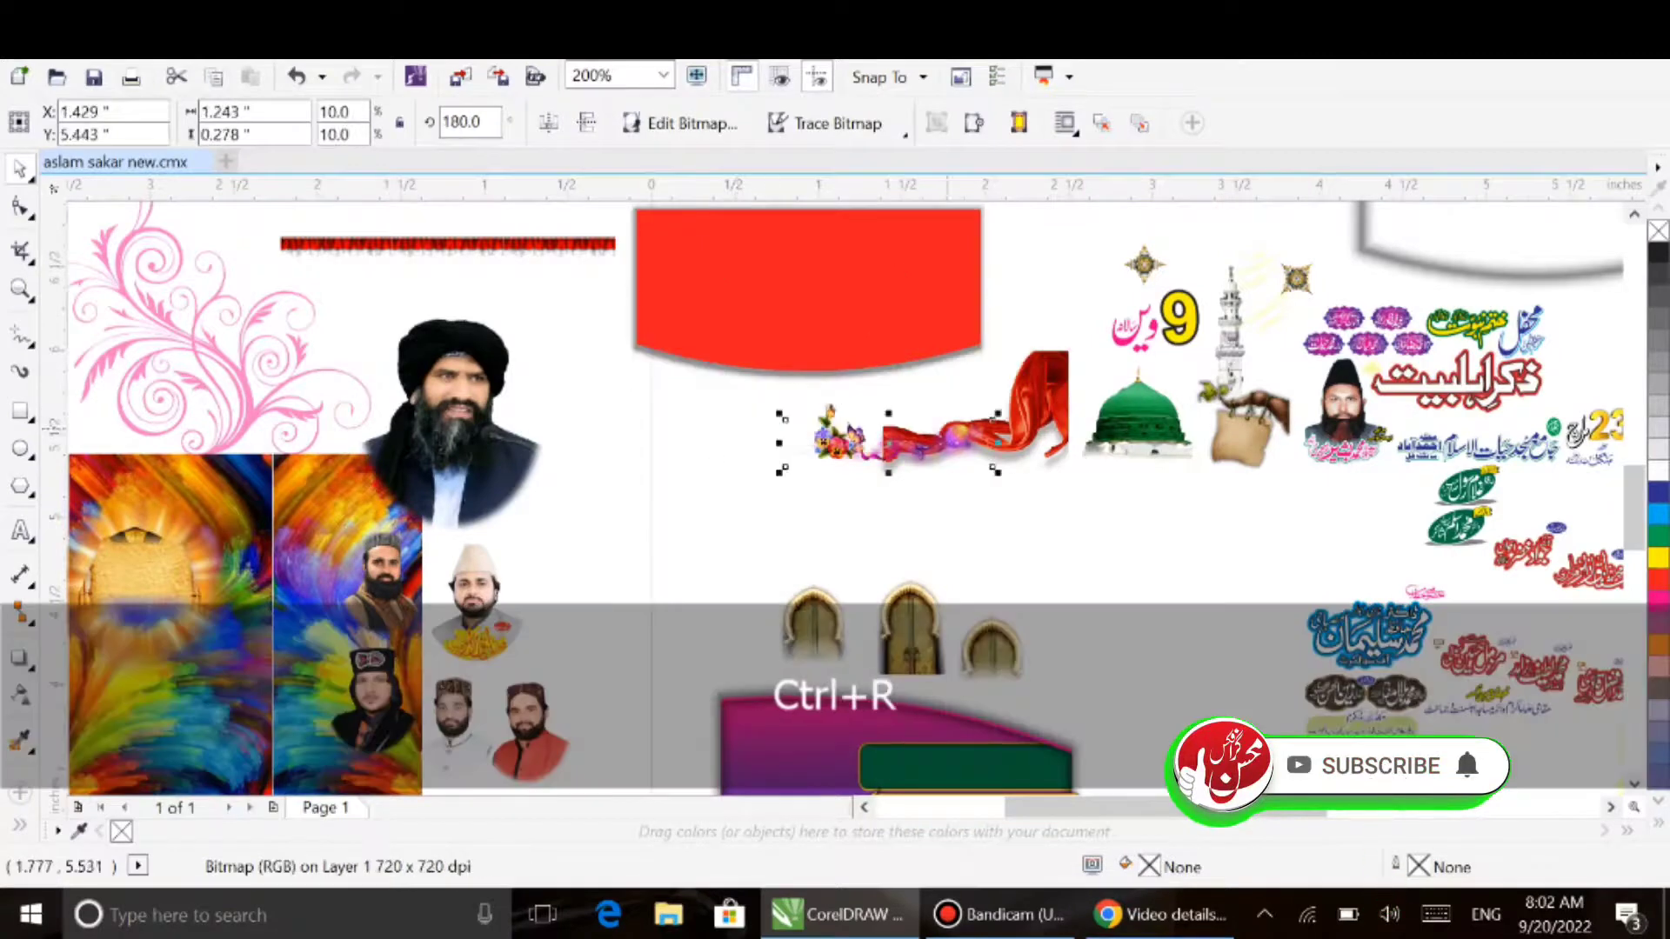
{"action": "left_click_drag", "start_coordinate": [947, 428], "coordinate": [763, 509]}
{"action": "left_click_drag", "start_coordinate": [997, 439], "coordinate": [960, 564]}
{"action": "left_click_drag", "start_coordinate": [848, 444], "coordinate": [823, 442]}
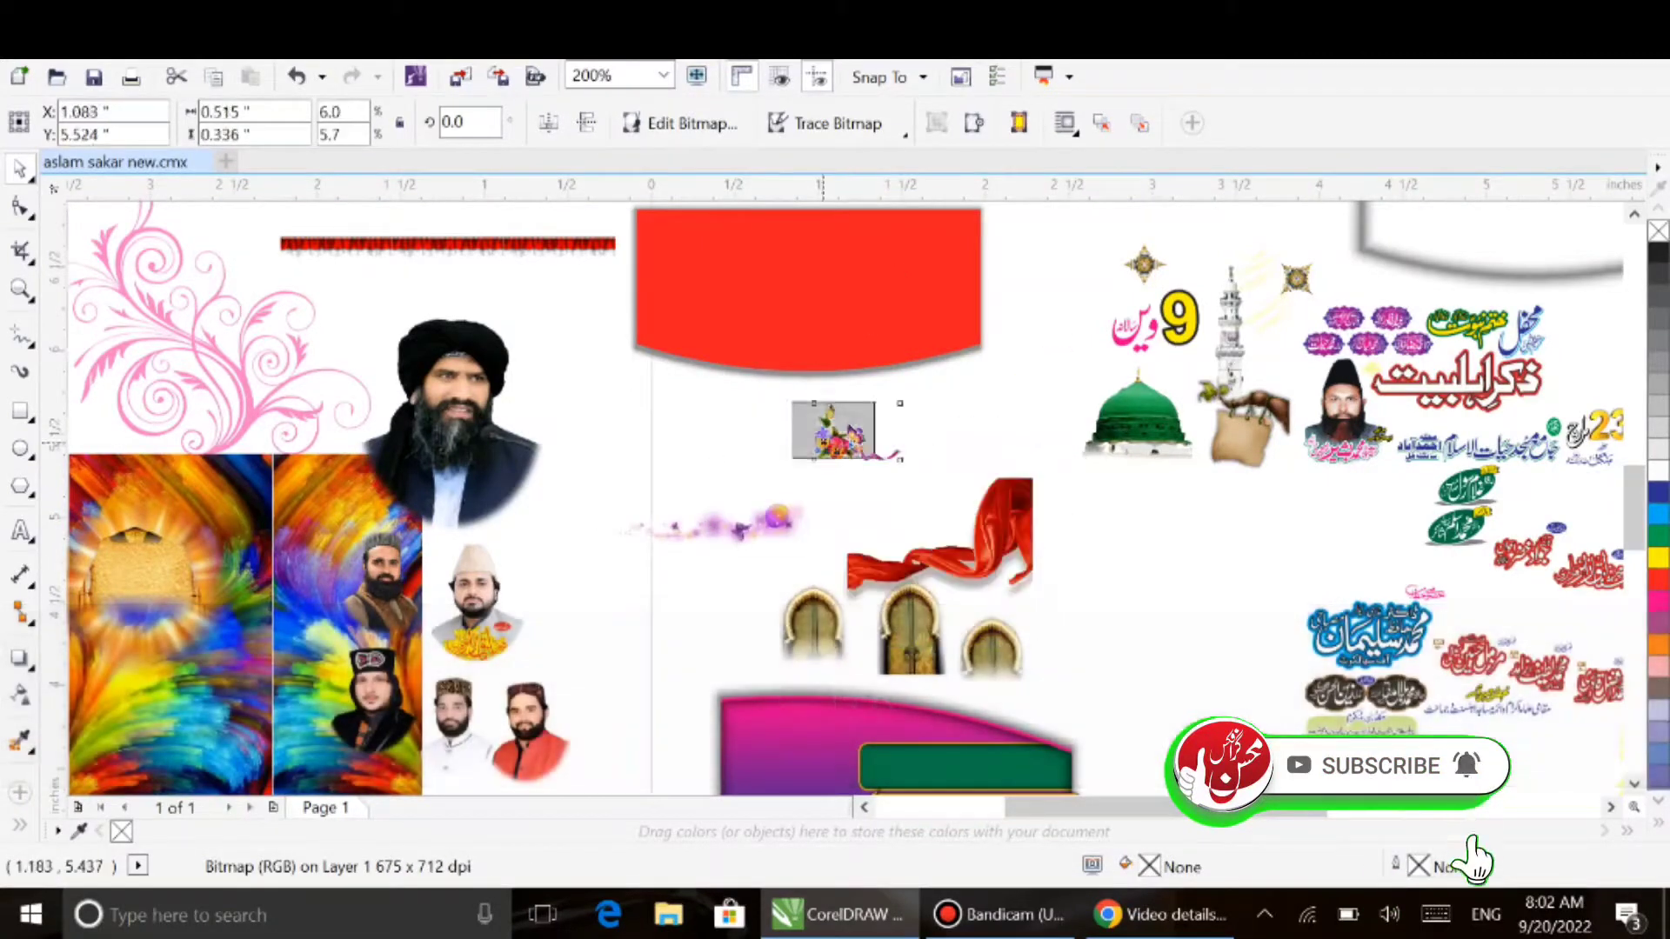
{"action": "key", "text": "F4"}
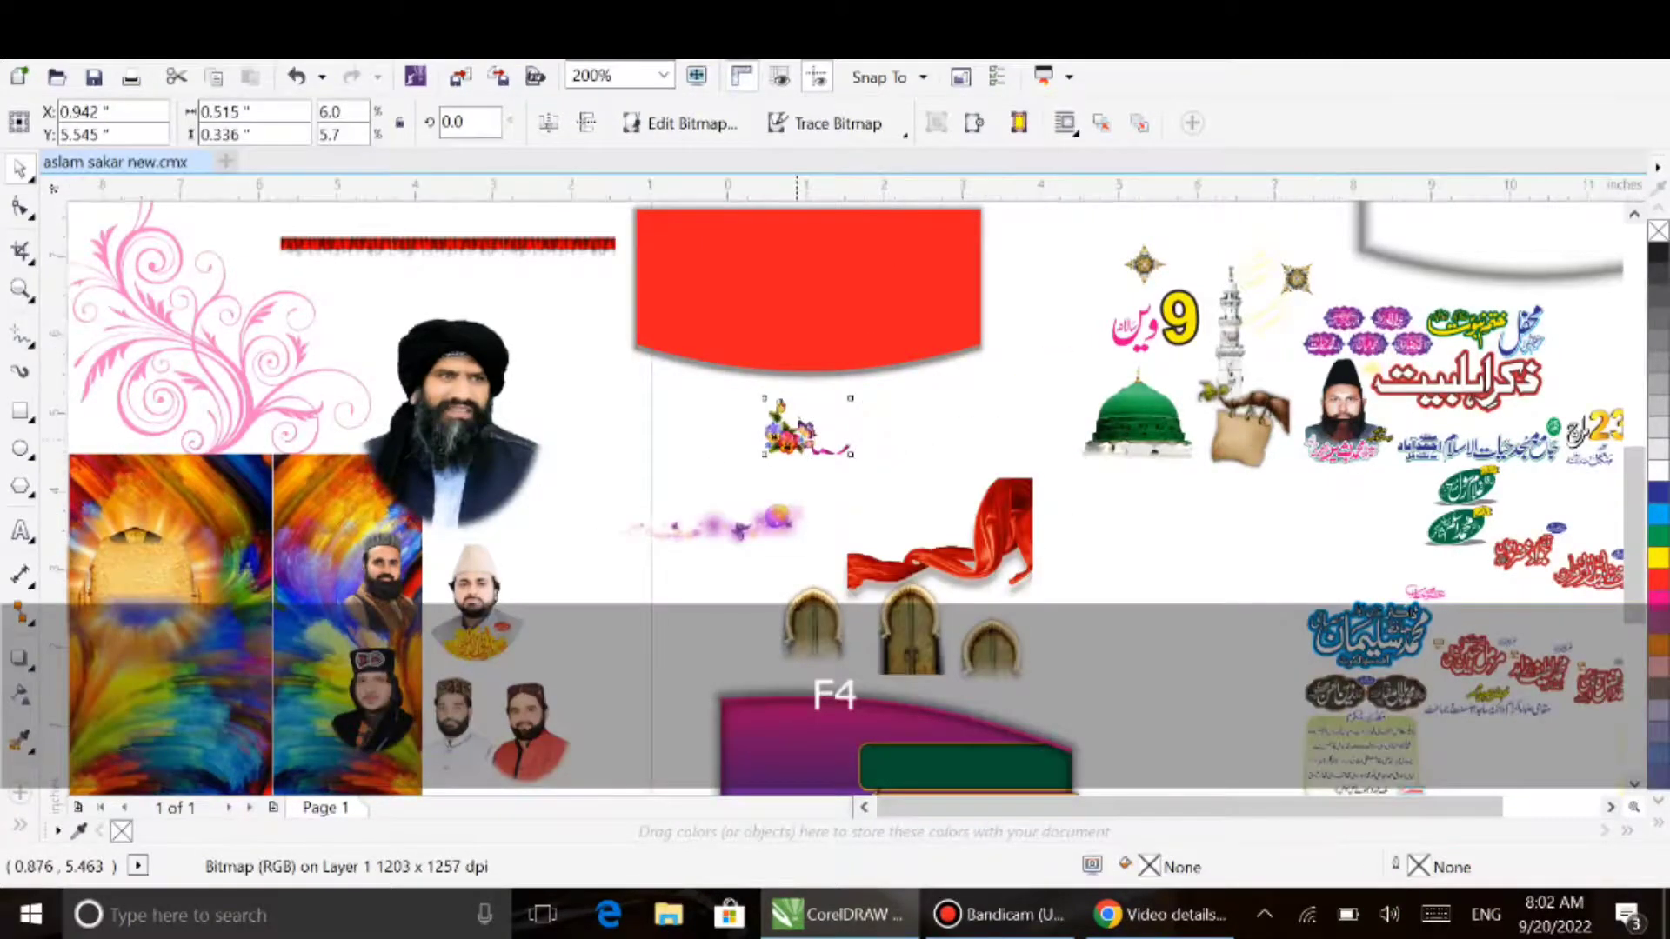